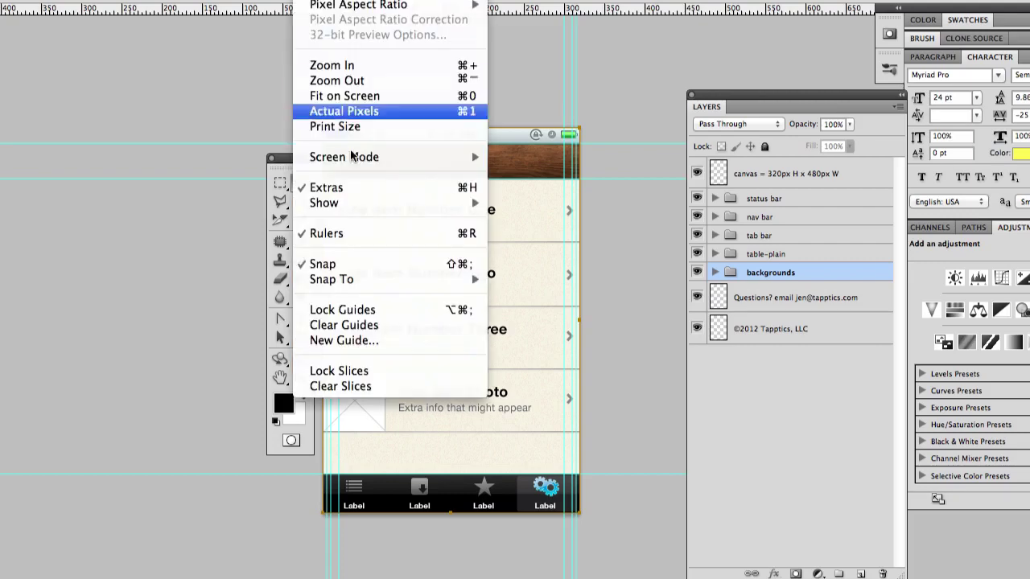
# Clear all slices from the table-list mockup and zoom in on its tab bar.
pyautogui.click(352, 387)
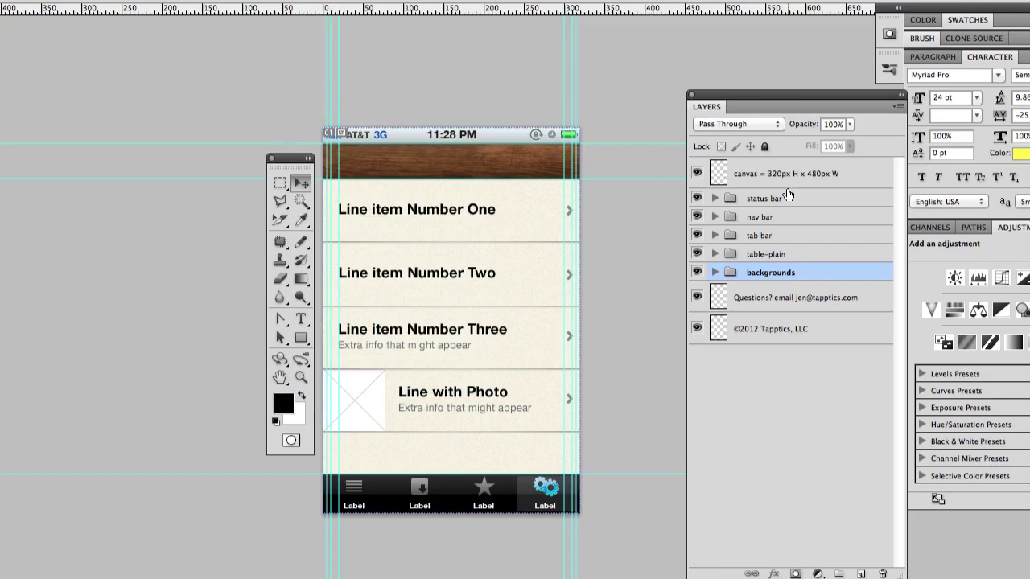
pyautogui.click(466, 491)
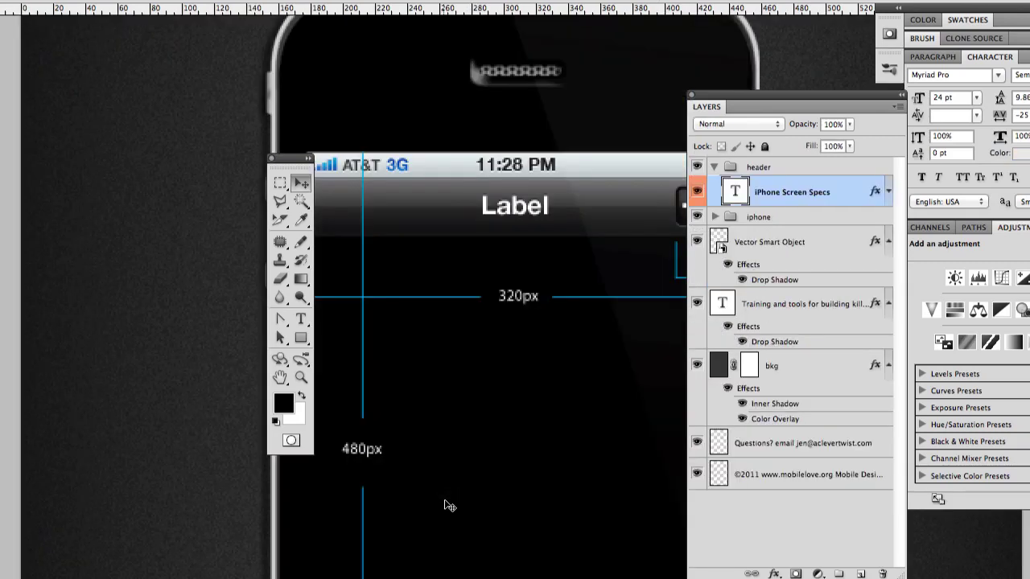
# Read the specs mockup's tab bar annotations: 30px x 30px icons in a 49px-high bar.
pyautogui.moveTo(443, 504); pyautogui.dragTo(466, 161)
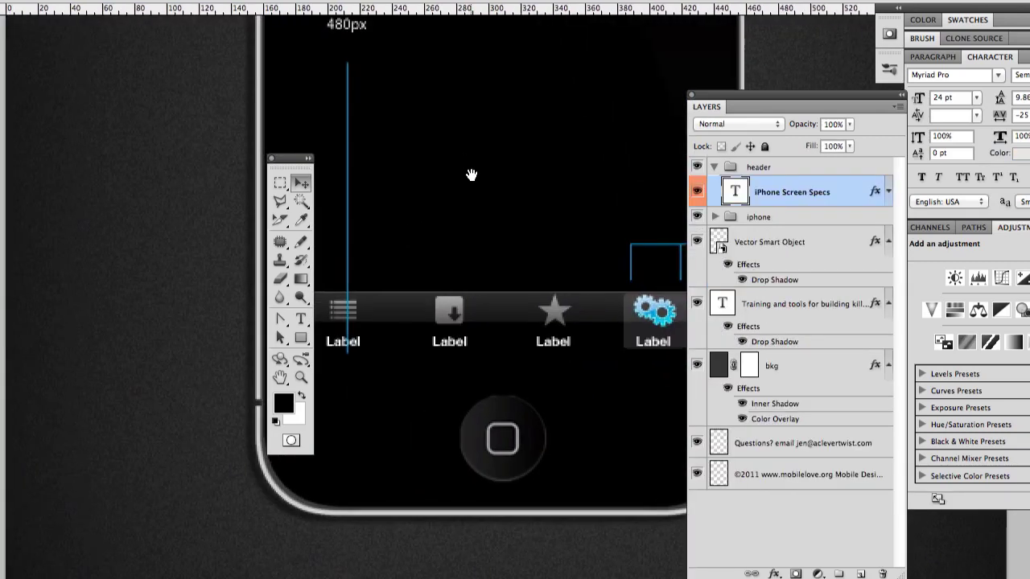
pyautogui.press('Tab')
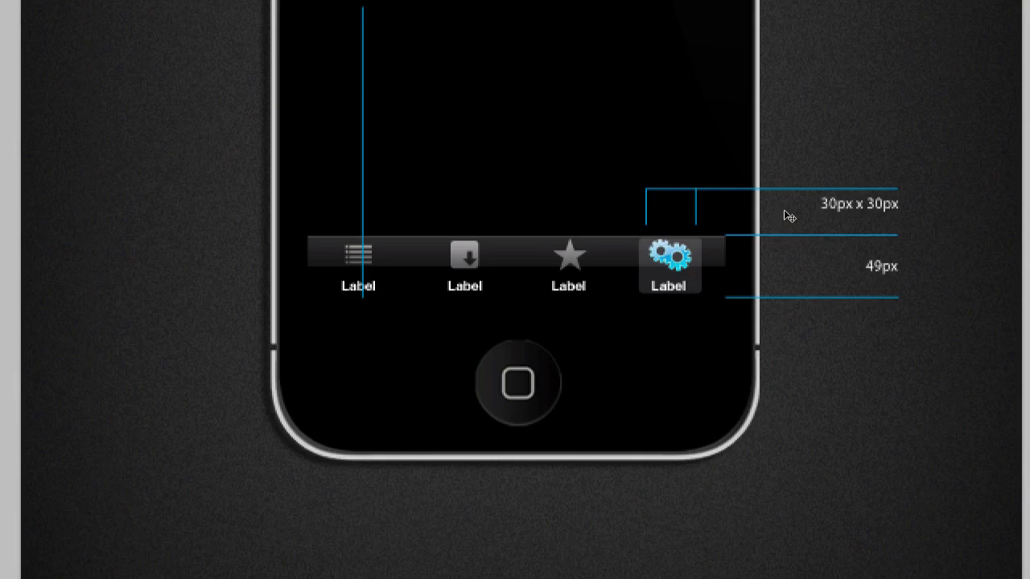
pyautogui.press('Tab')
pyautogui.press('Tab')
pyautogui.press('Tab')
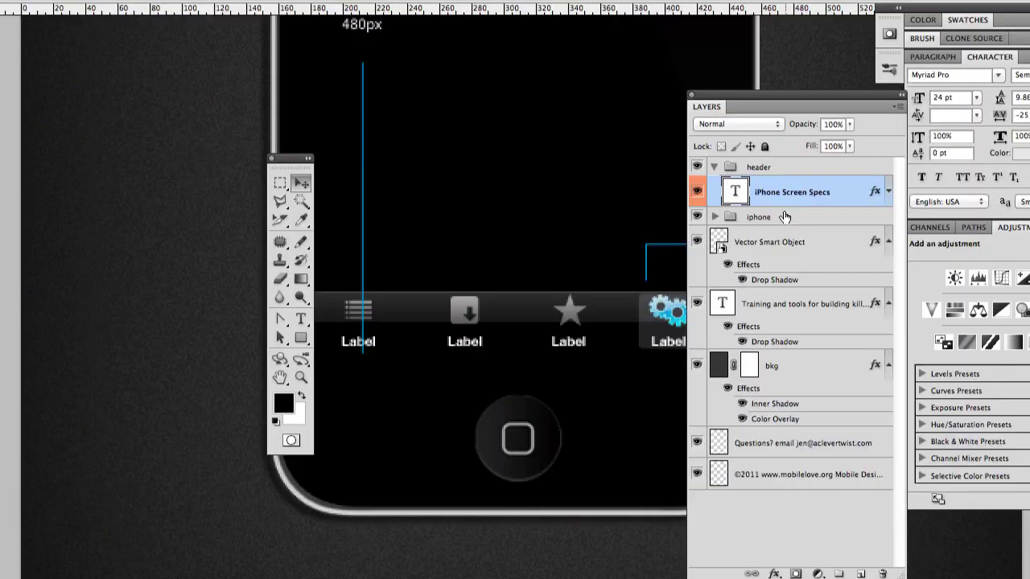
# Switch back to the table-list mockup and zoom into the tab bar's top-left corner.
pyautogui.hotkey('ctrl', 'Tab')
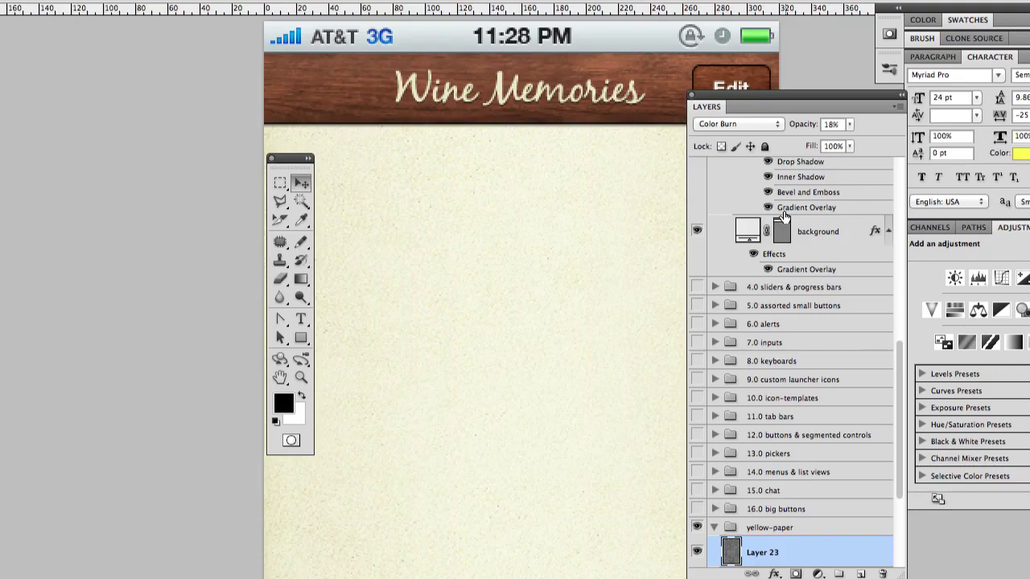
pyautogui.hotkey('ctrl', 'Tab')
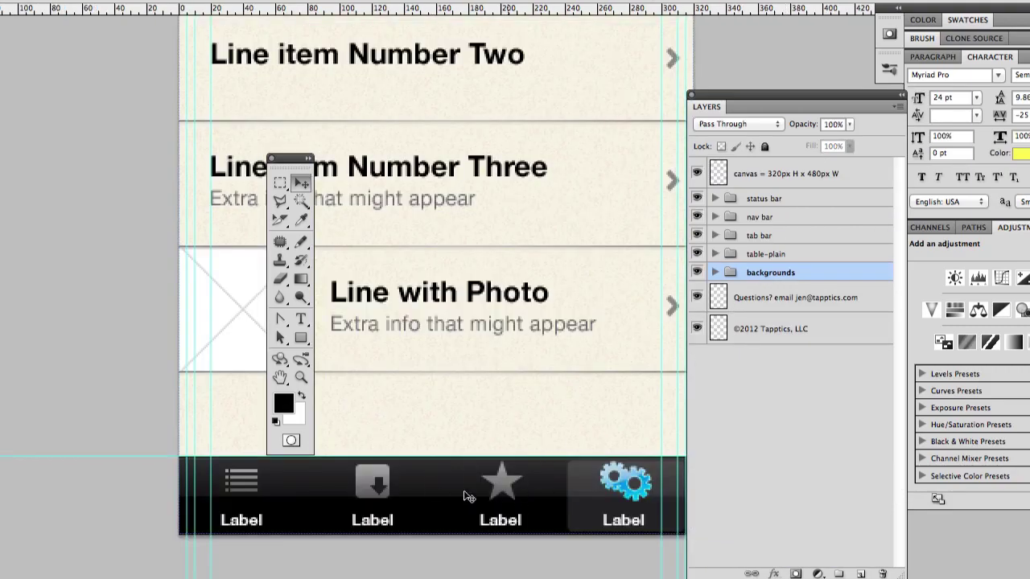
pyautogui.keyDown('ctrl'); pyautogui.click(210, 457); pyautogui.keyUp('ctrl')
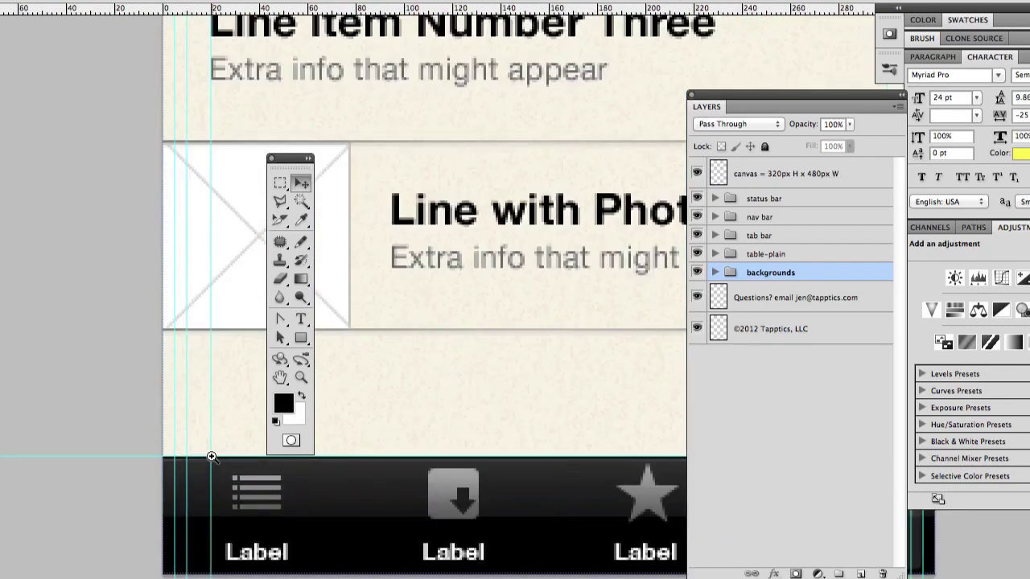
pyautogui.keyDown('ctrl'); pyautogui.click(211, 457); pyautogui.keyUp('ctrl')
pyautogui.keyDown('ctrl'); pyautogui.click(211, 457); pyautogui.keyUp('ctrl')
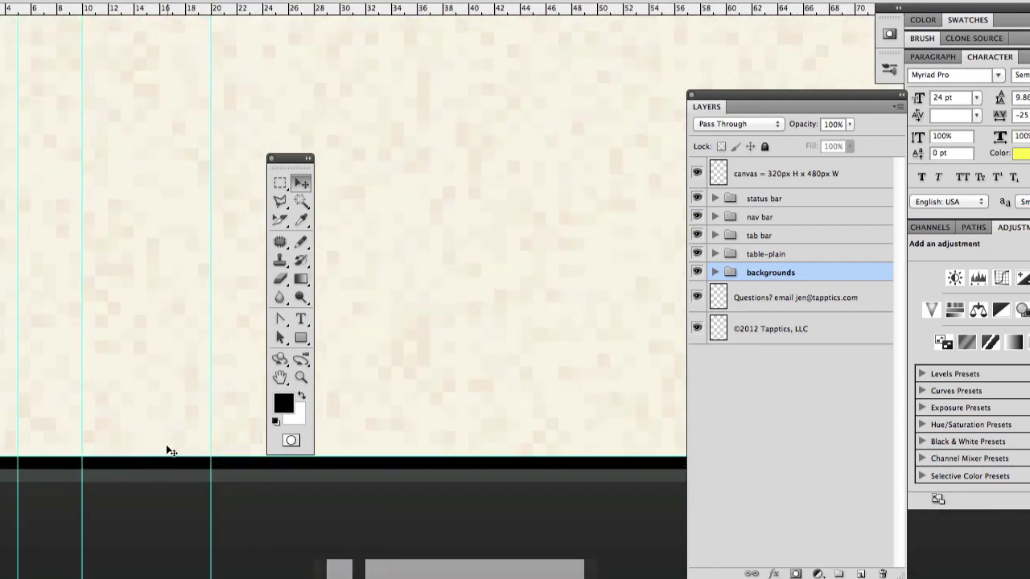
# Zoom back out to the whole phone and select the wood header's Layer 19.
pyautogui.hotkey('ctrl', '-')
pyautogui.hotkey('ctrl', '-')
pyautogui.hotkey('ctrl', '-')
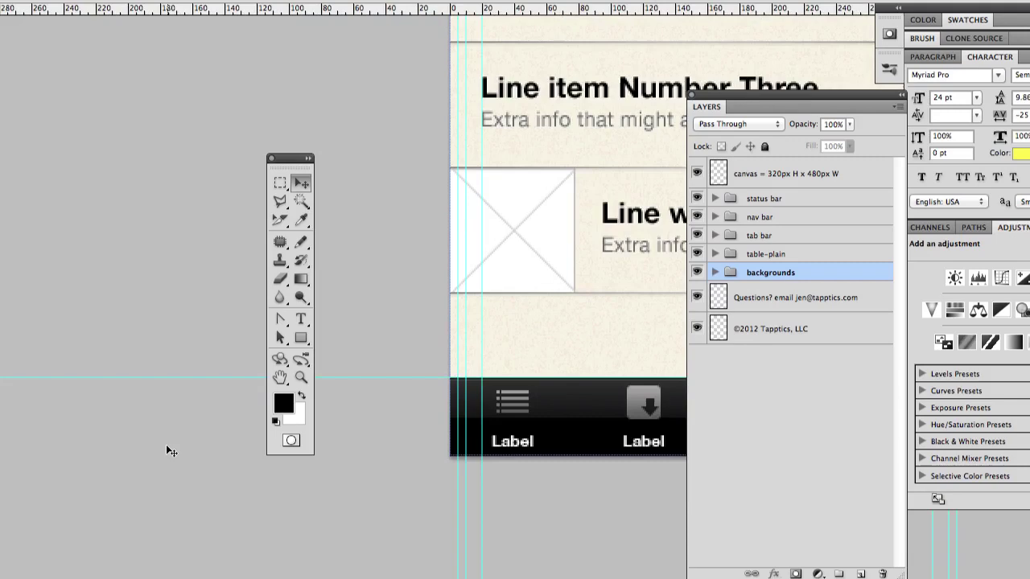
pyautogui.hotkey('ctrl', '-')
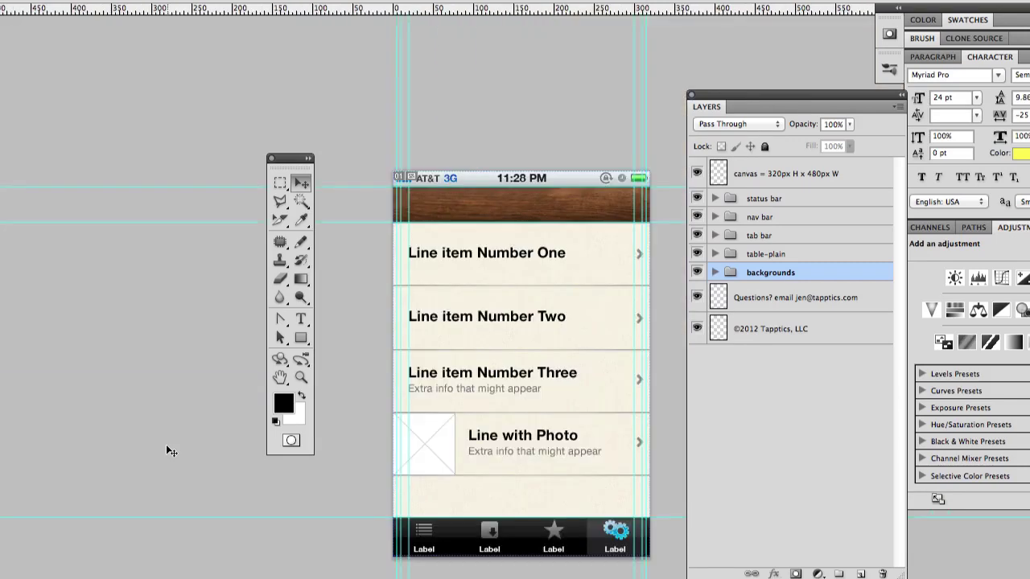
pyautogui.keyDown('ctrl'); pyautogui.click(500, 209); pyautogui.keyUp('ctrl')
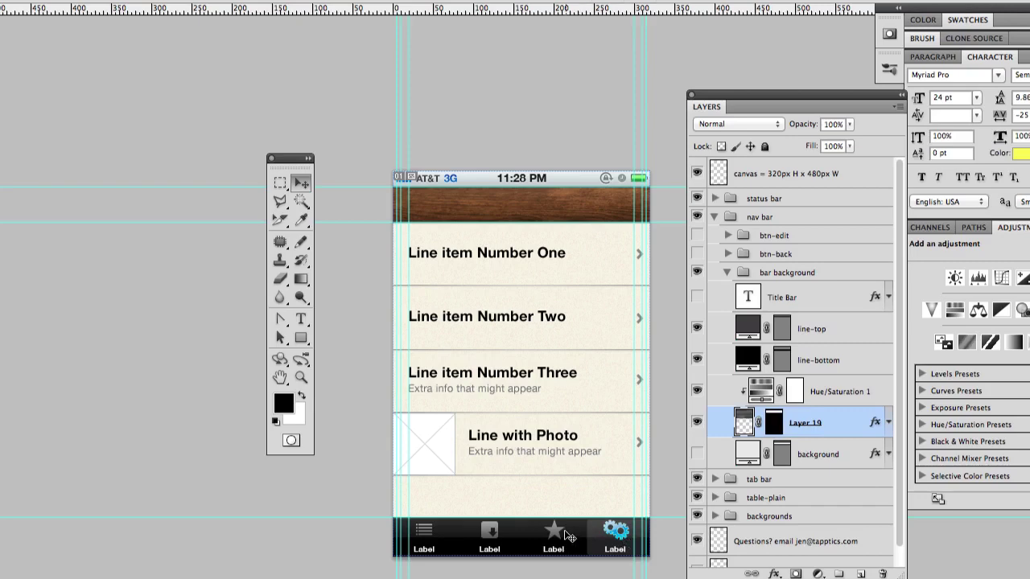
# Confirm Layer 19 holds the wood header by toggling its visibility, then add Hue/Saturation 1 to the selection.
pyautogui.press('super+equal')
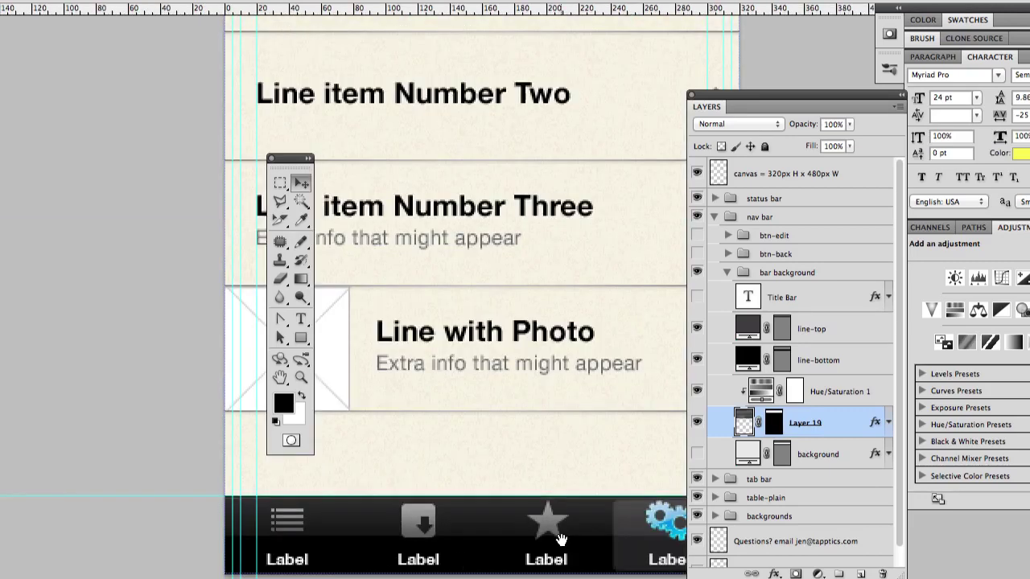
pyautogui.moveTo(562, 540); pyautogui.dragTo(515, 379)
pyautogui.scroll(-2, 516, 378)
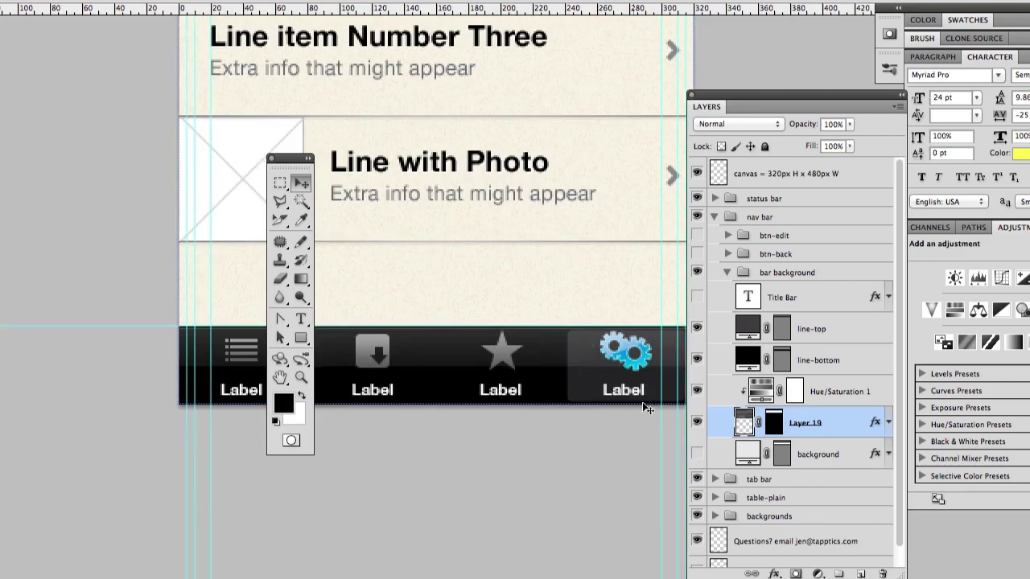
pyautogui.hscroll(-10, 593, 363)
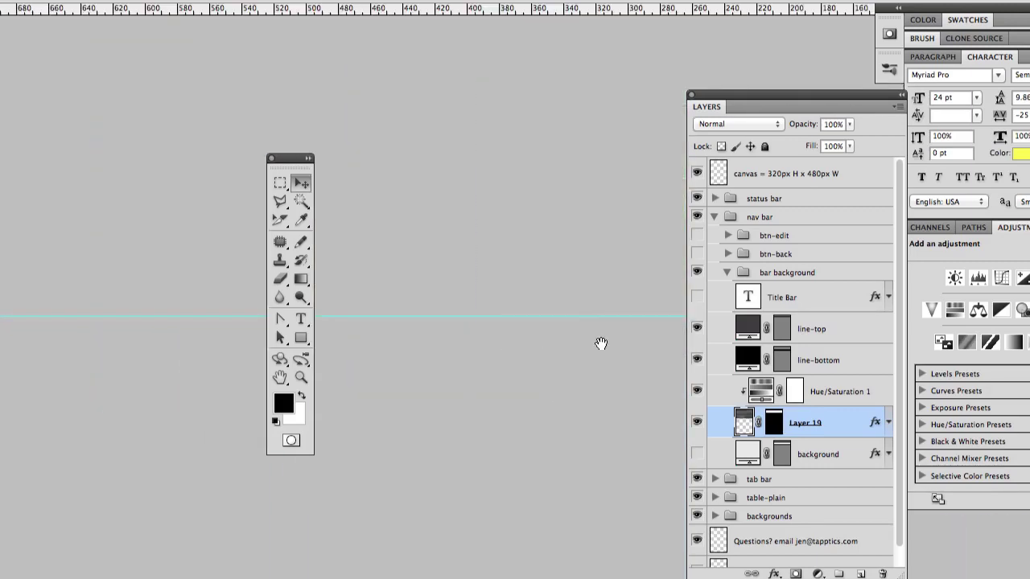
pyautogui.hscroll(12, 322, 346)
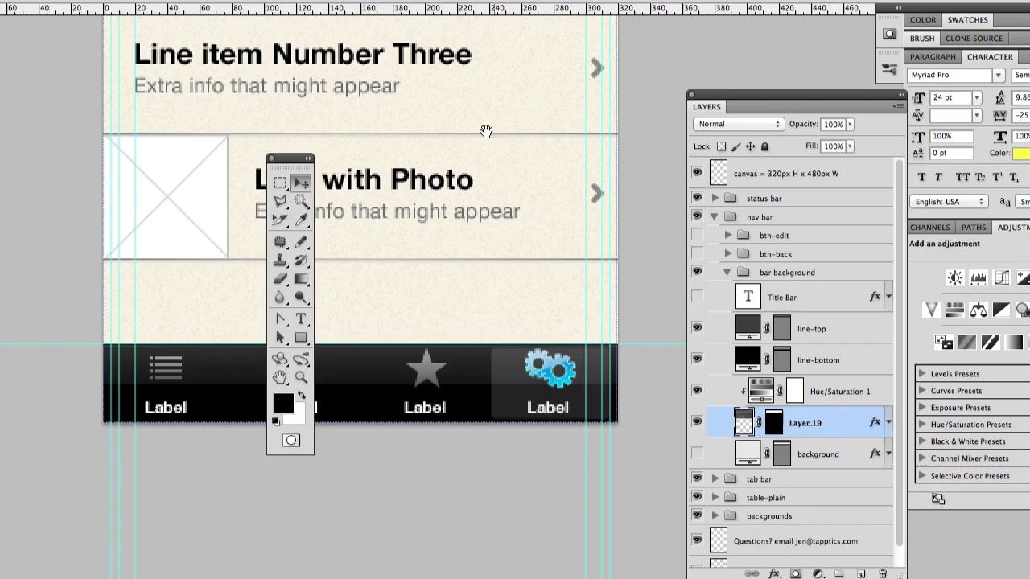
pyautogui.moveTo(491, 193); pyautogui.dragTo(555, 464)
pyautogui.scroll(10, 555, 464)
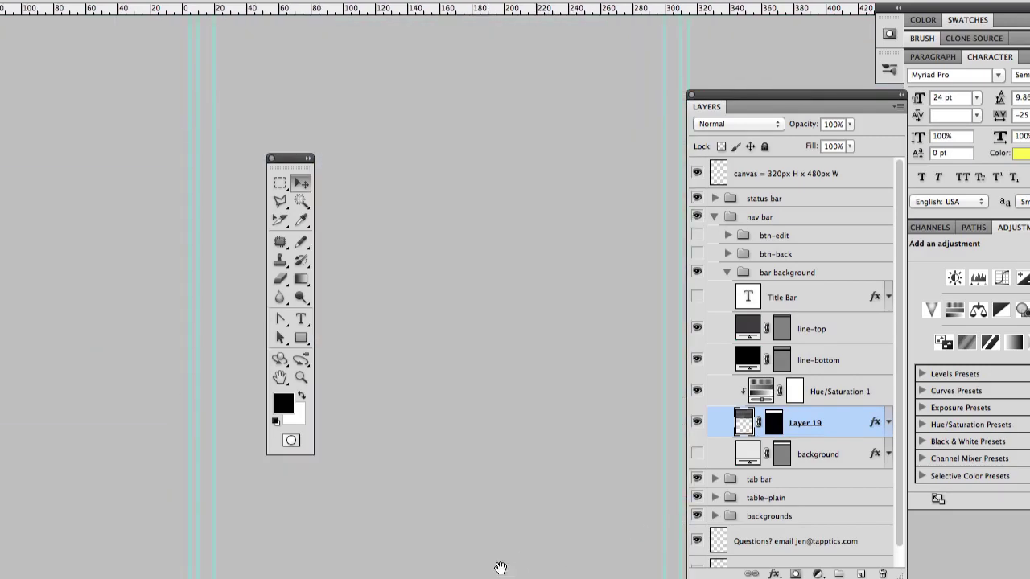
pyautogui.moveTo(501, 568); pyautogui.dragTo(502, 306)
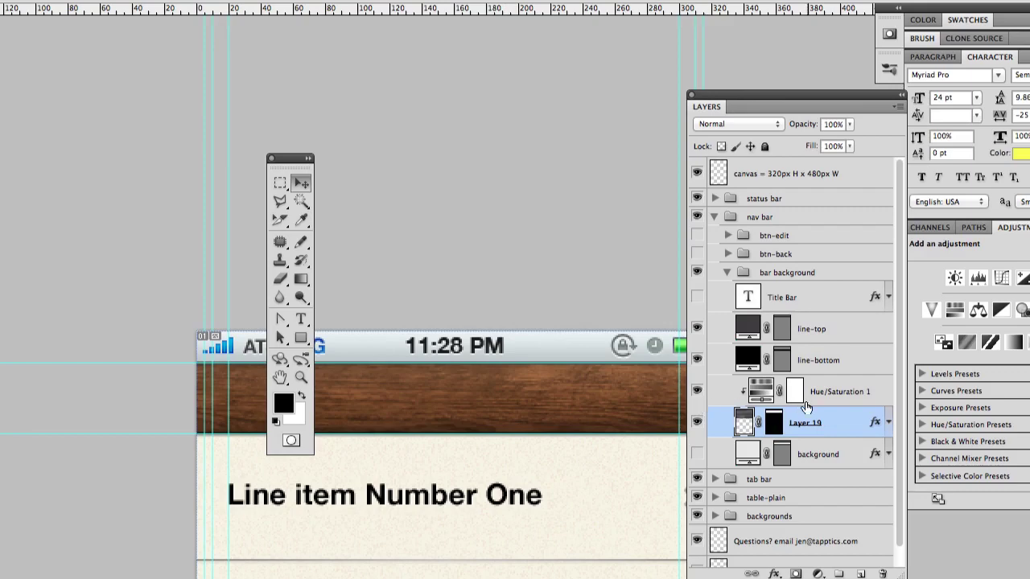
pyautogui.click(697, 422)
pyautogui.click(697, 422)
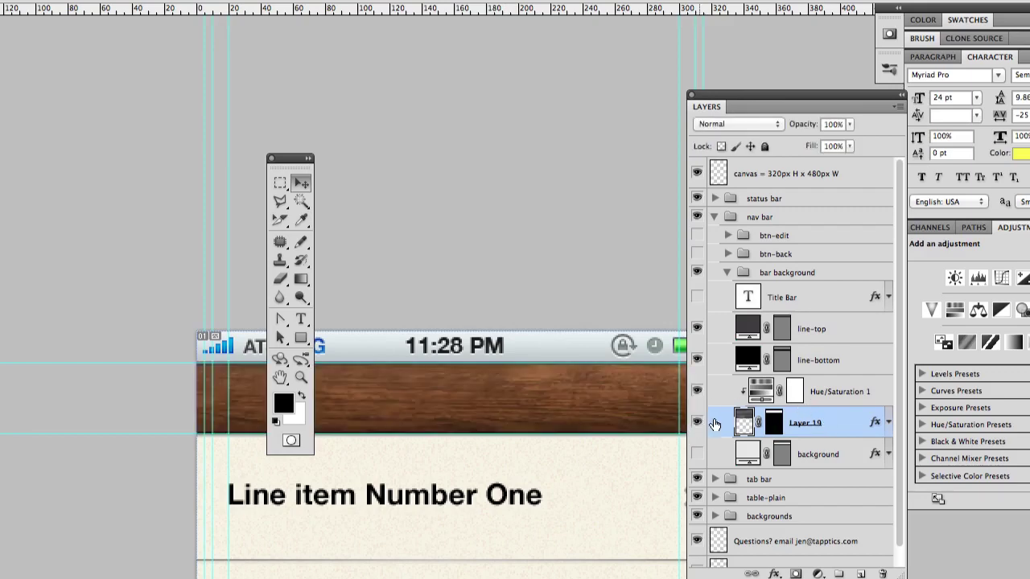
pyautogui.keyDown('shift'); pyautogui.click(860, 394); pyautogui.keyUp('shift')
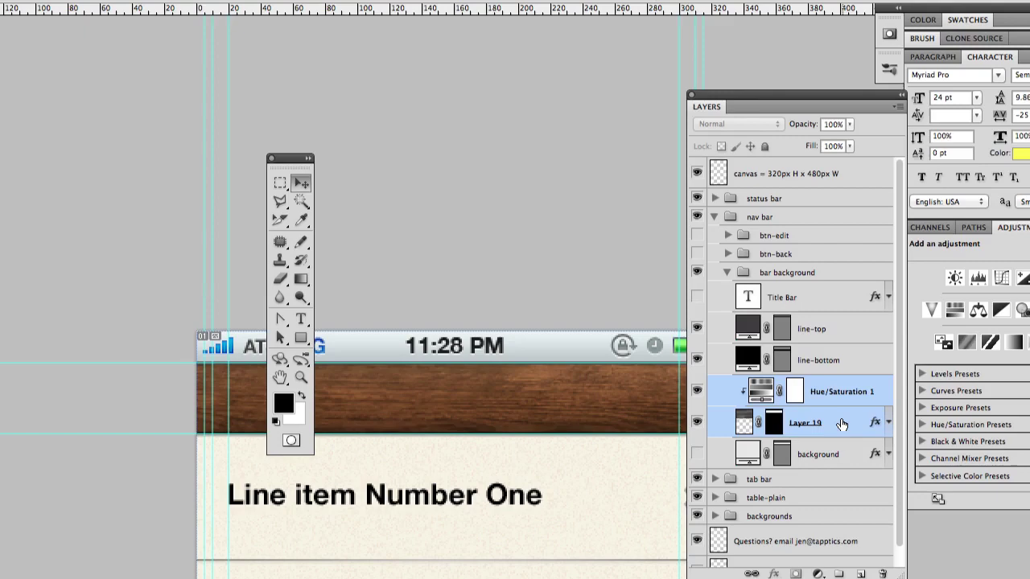
# Duplicate Layer 19 and Hue/Saturation 1 into tab bar > bkg, between highlight and bkg.
pyautogui.moveTo(842, 424); pyautogui.dragTo(862, 573)
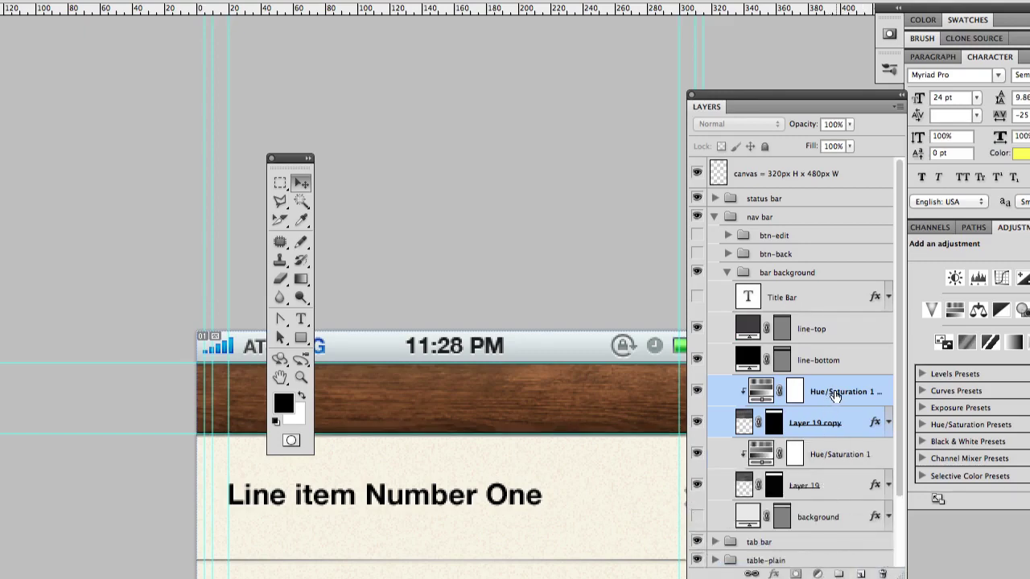
pyautogui.moveTo(835, 396); pyautogui.dragTo(796, 211)
pyautogui.click(715, 280)
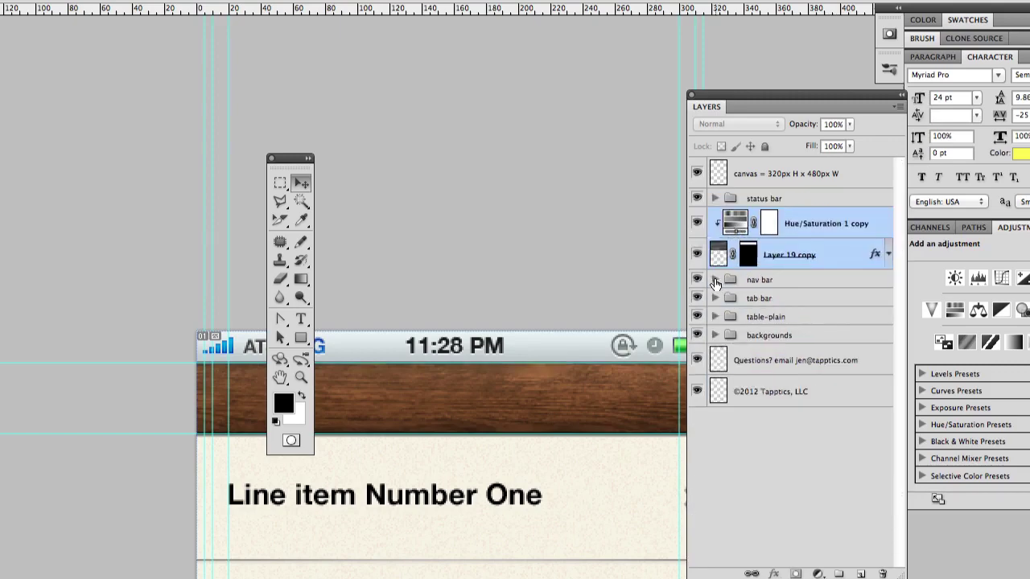
pyautogui.click(715, 299)
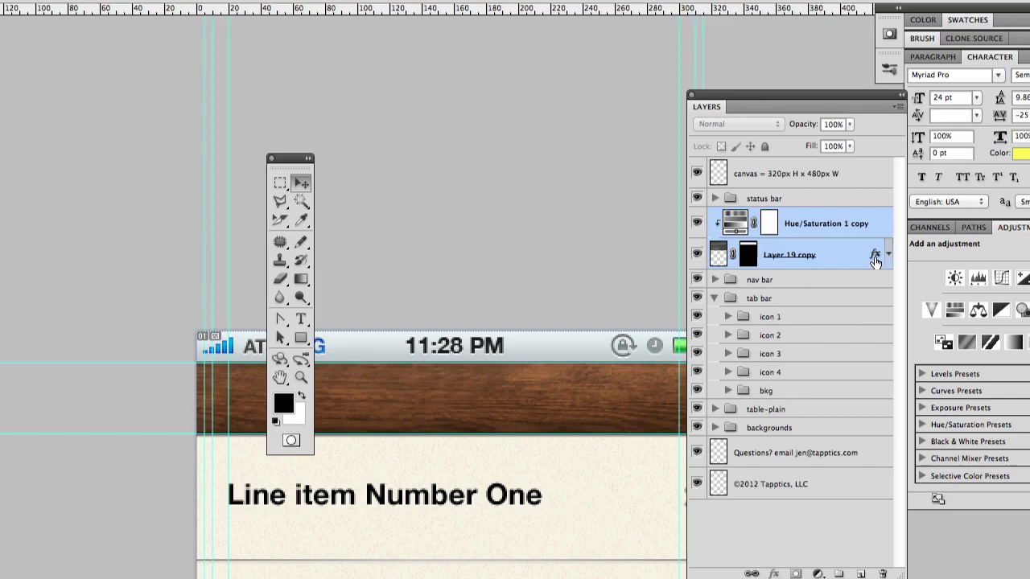
pyautogui.click(728, 391)
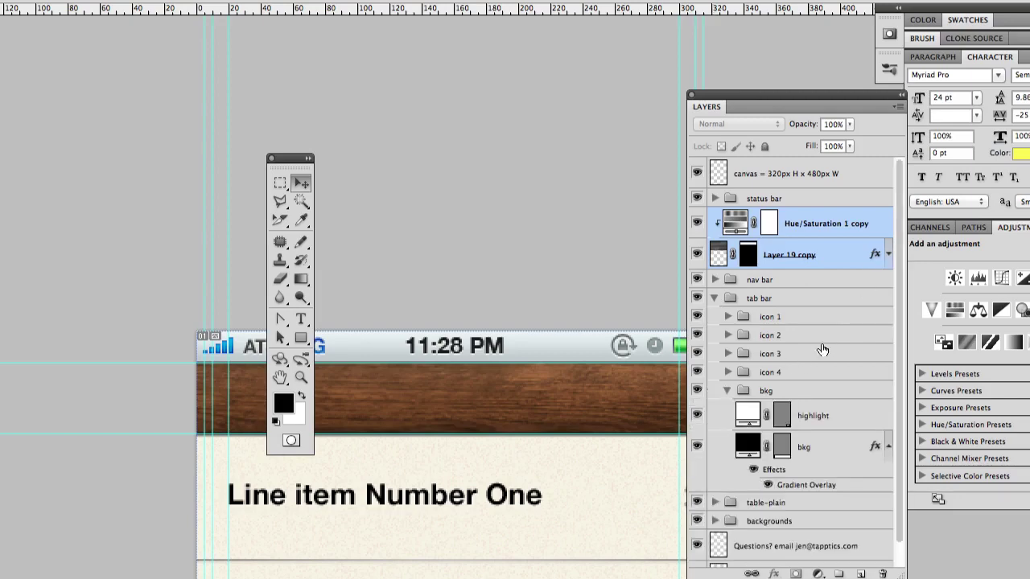
pyautogui.moveTo(842, 255); pyautogui.dragTo(837, 433)
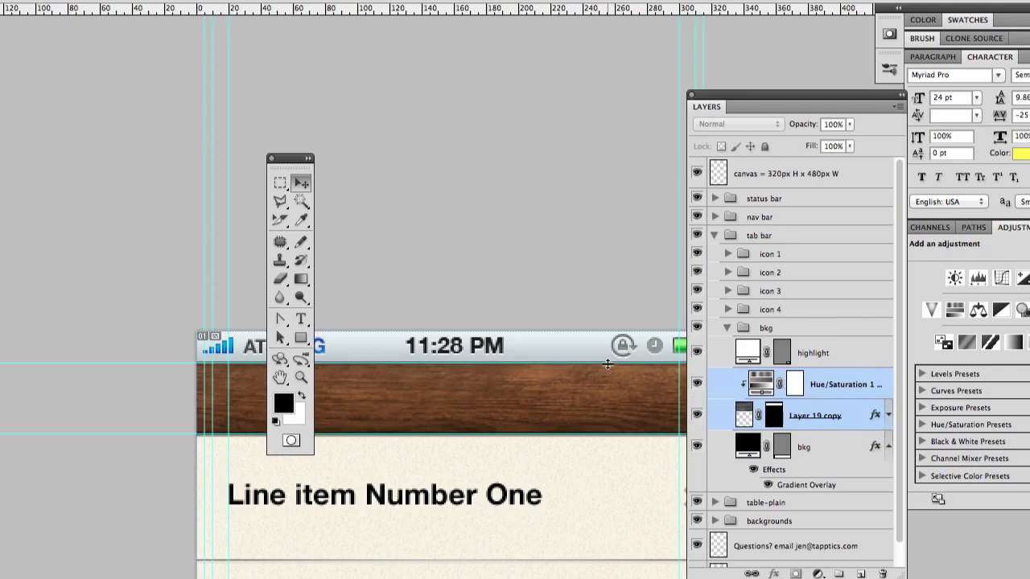
pyautogui.press('super+minus')
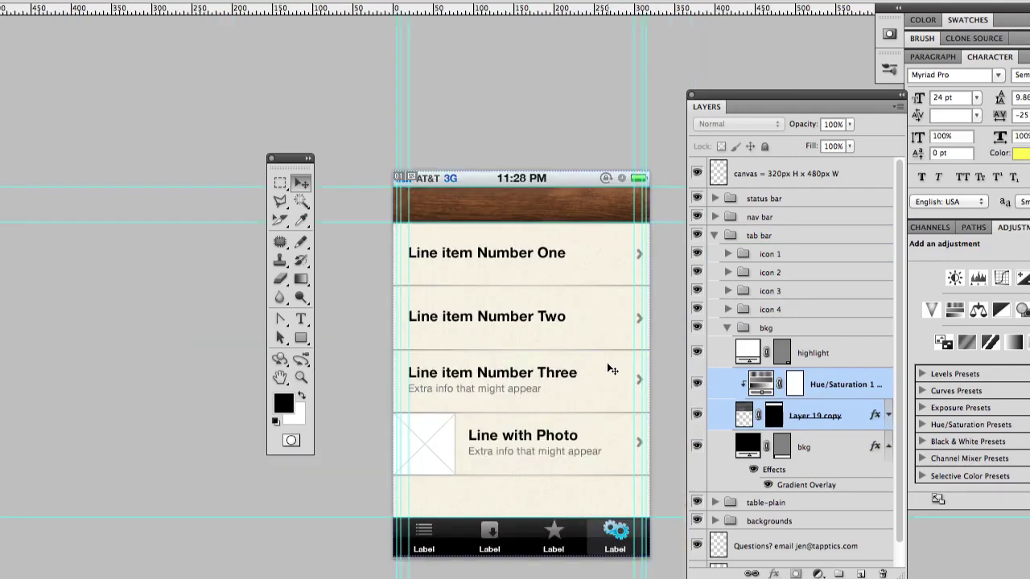
pyautogui.hotkey('shift', 'Down')
pyautogui.hotkey('shift', 'Down')
pyautogui.hotkey('shift', 'Down')
pyautogui.hotkey('shift', 'Down')
pyautogui.hotkey('shift', 'Down')
pyautogui.hotkey('shift', 'Down')
pyautogui.hotkey('shift', 'Down')
pyautogui.hotkey('shift', 'Down')
pyautogui.hotkey('shift', 'Down')
pyautogui.hotkey('shift', 'Down')
pyautogui.hotkey('shift', 'Down')
pyautogui.hotkey('shift', 'Down')
pyautogui.hotkey('shift', 'Down')
pyautogui.hotkey('shift', 'Down')
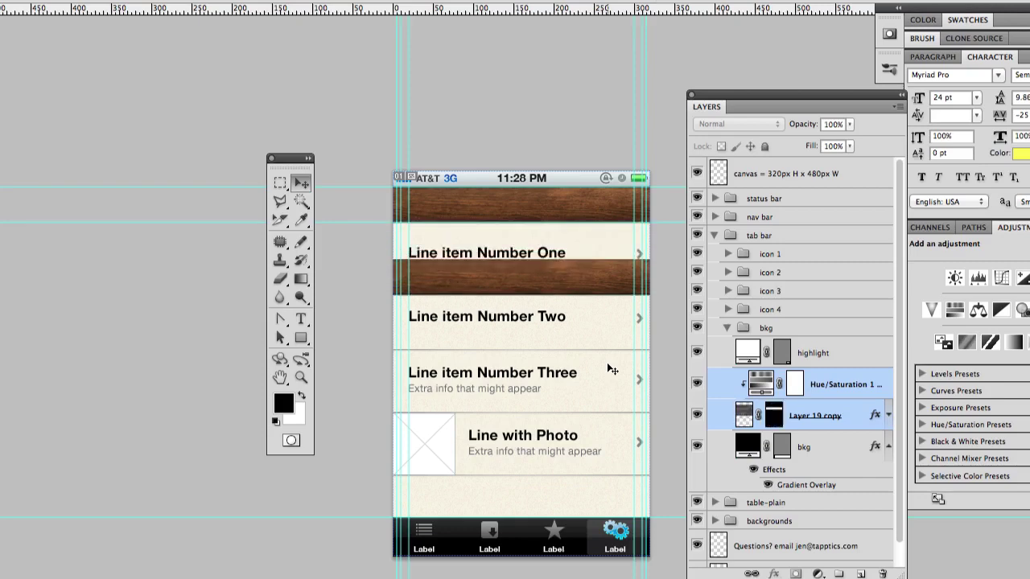
pyautogui.hotkey('shift', 'Down')
pyautogui.hotkey('shift', 'Down')
pyautogui.hotkey('shift', 'Down')
pyautogui.hotkey('shift', 'Down')
pyautogui.hotkey('shift', 'Down')
pyautogui.hotkey('shift', 'Down')
pyautogui.hotkey('shift', 'Down')
pyautogui.hotkey('shift', 'Down')
pyautogui.hotkey('shift', 'Down')
pyautogui.hotkey('shift', 'Down')
pyautogui.hotkey('shift', 'Down')
pyautogui.hotkey('shift', 'Down')
pyautogui.hotkey('shift', 'Down')
pyautogui.hotkey('shift', 'Down')
pyautogui.hotkey('shift', 'Down')
pyautogui.hotkey('shift', 'Down')
pyautogui.hotkey('shift', 'Down')
pyautogui.hotkey('shift', 'Down')
pyautogui.hotkey('shift', 'Down')
pyautogui.hotkey('shift', 'Down')
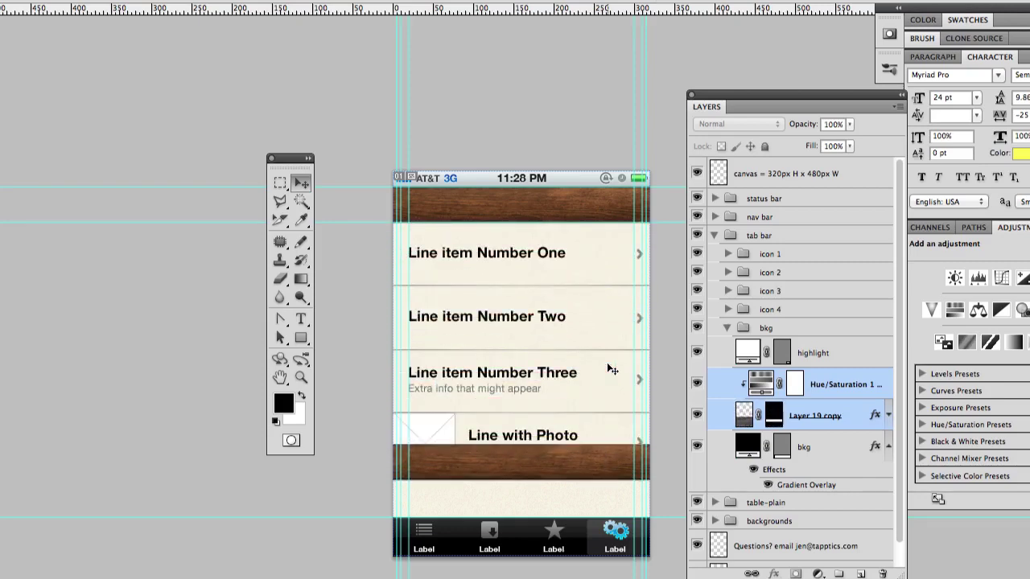
pyautogui.hotkey('shift', 'Down')
pyautogui.hotkey('shift', 'Down')
pyautogui.hotkey('shift', 'Down')
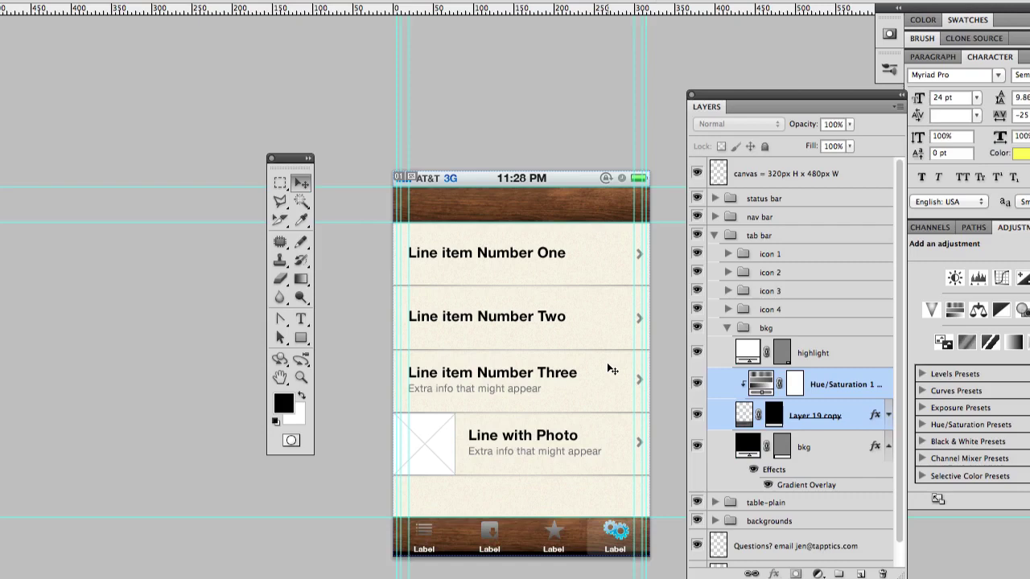
pyautogui.click(527, 530)
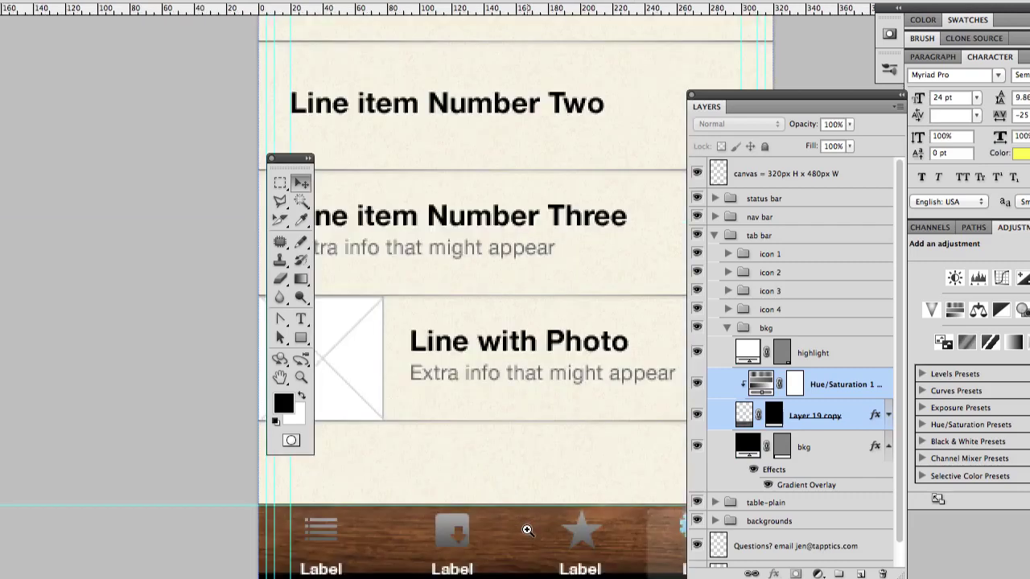
pyautogui.click(527, 530)
pyautogui.click(527, 530)
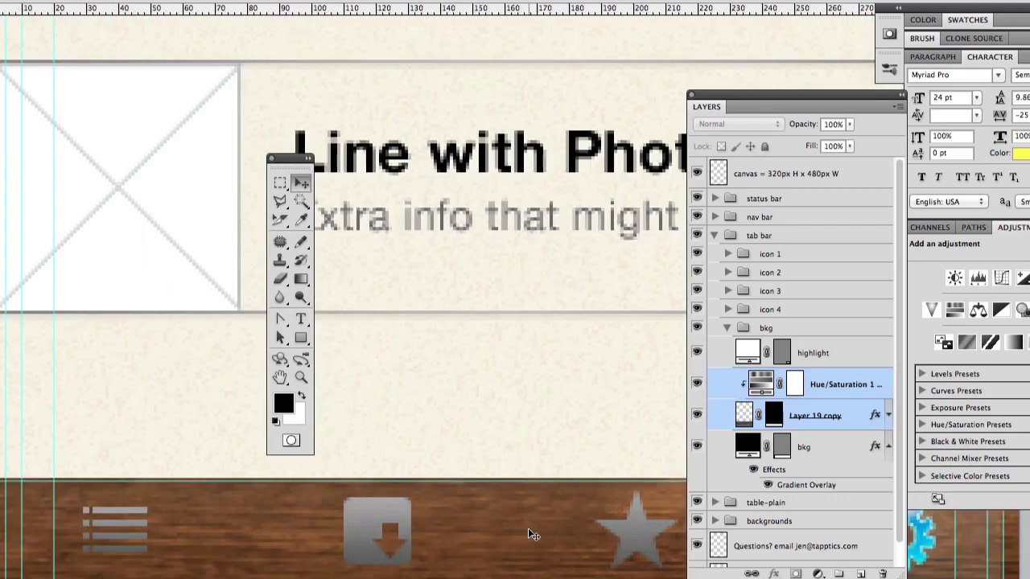
pyautogui.press('Down')
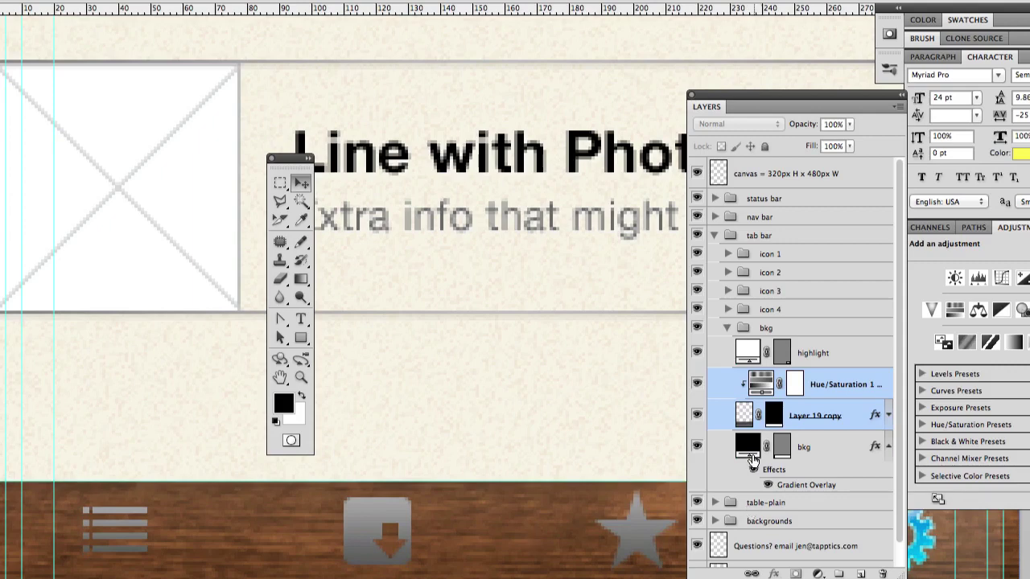
# Unlink Layer 19 copy from its mask and target the mask thumbnail.
pyautogui.click(758, 415)
pyautogui.click(744, 416)
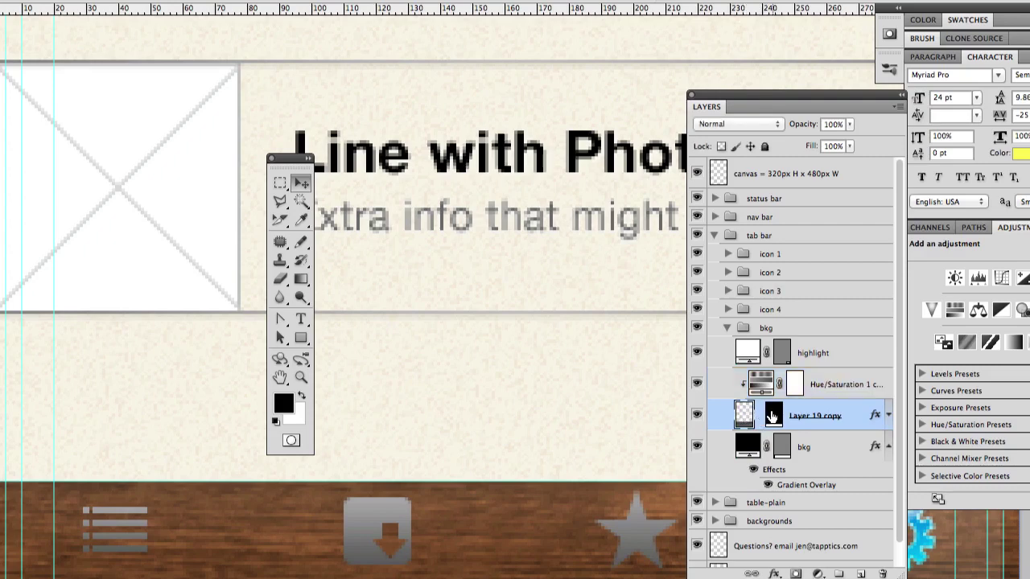
pyautogui.click(770, 415)
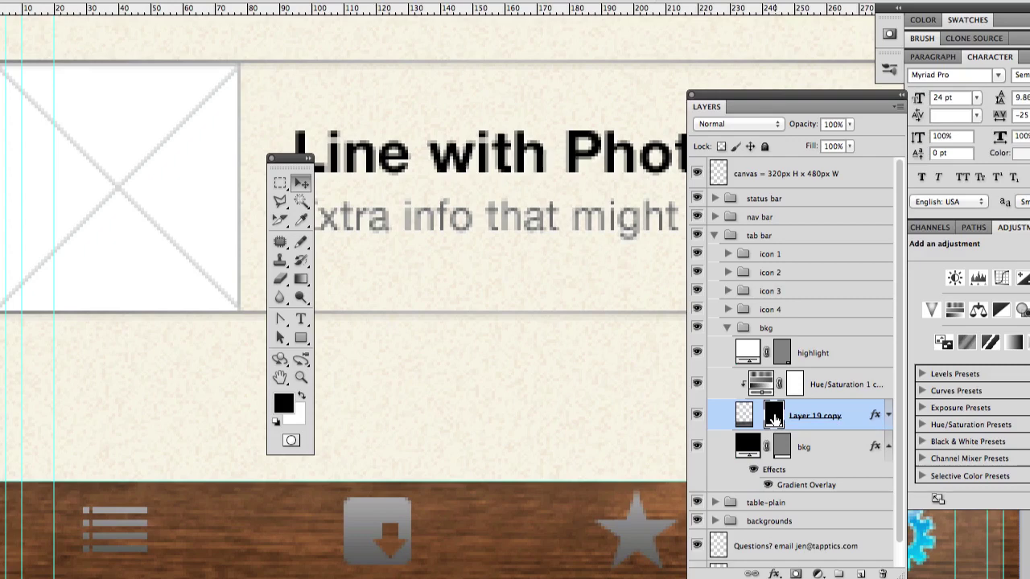
# Preview the wood by disabling and re-enabling the mask, then bring up its options menu.
pyautogui.rightClick(773, 417)
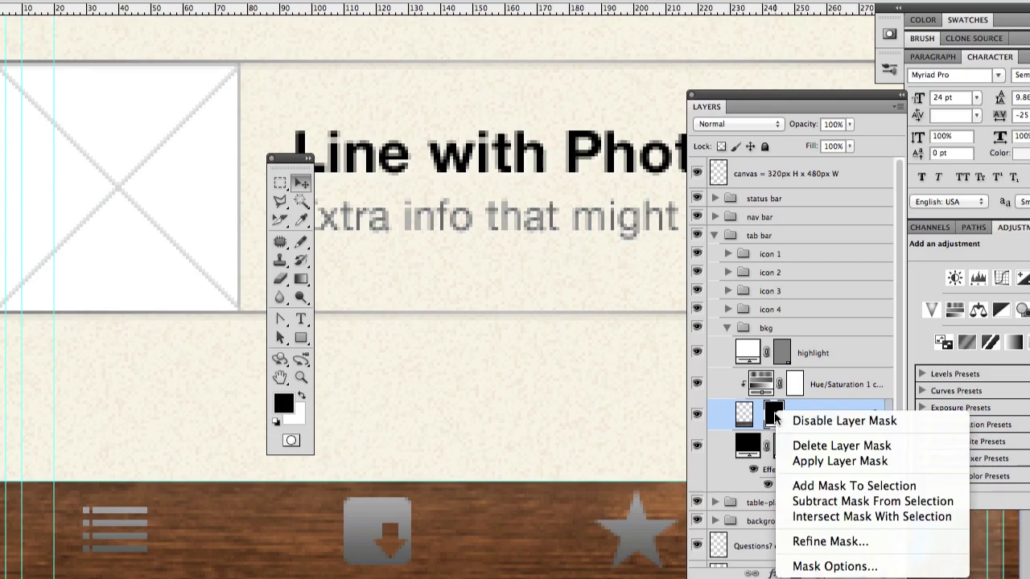
pyautogui.click(785, 420)
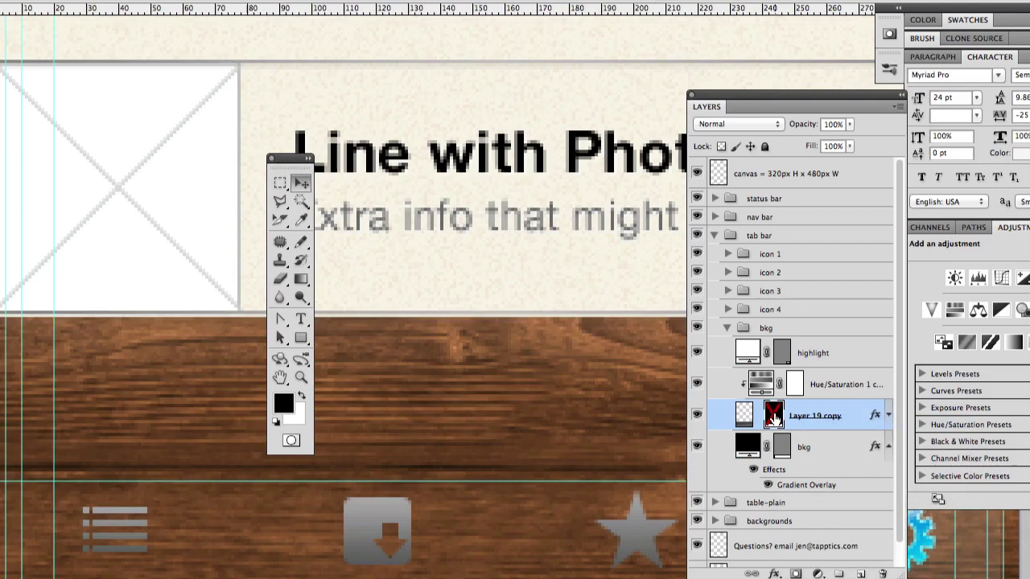
pyautogui.keyDown('shift'); pyautogui.click(774, 415); pyautogui.keyUp('shift')
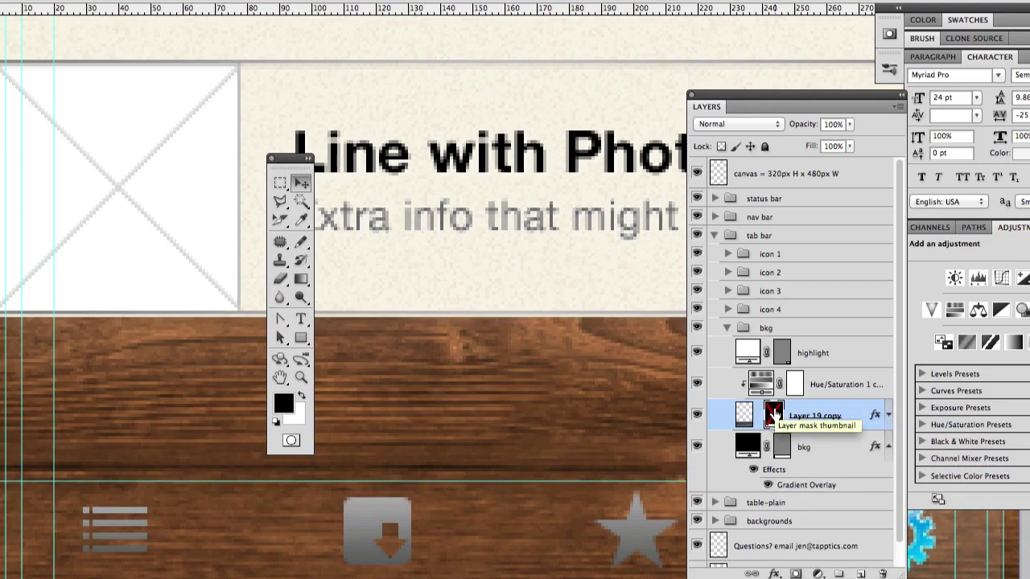
pyautogui.rightClick(774, 415)
pyautogui.click(778, 415)
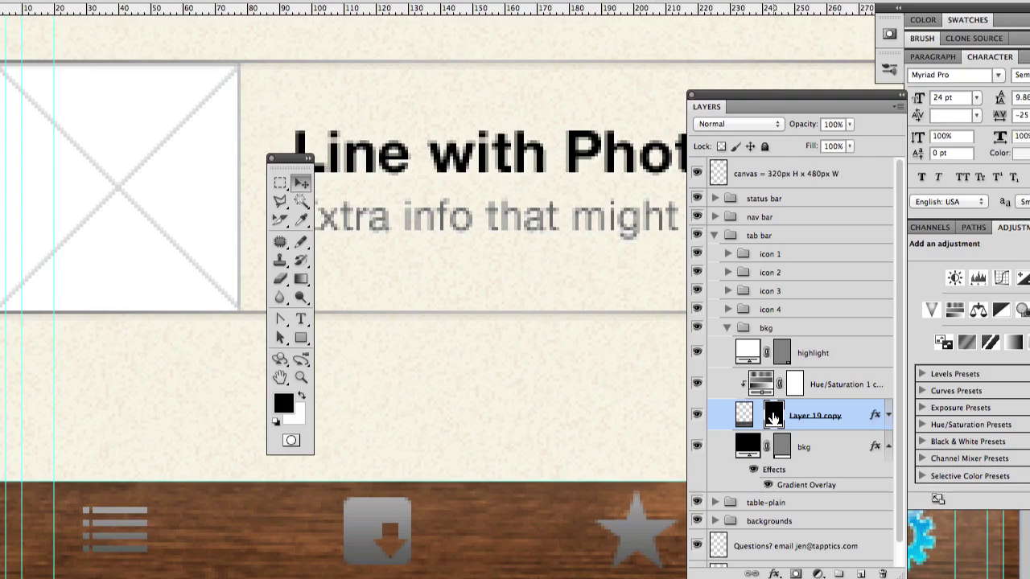
pyautogui.rightClick(772, 414)
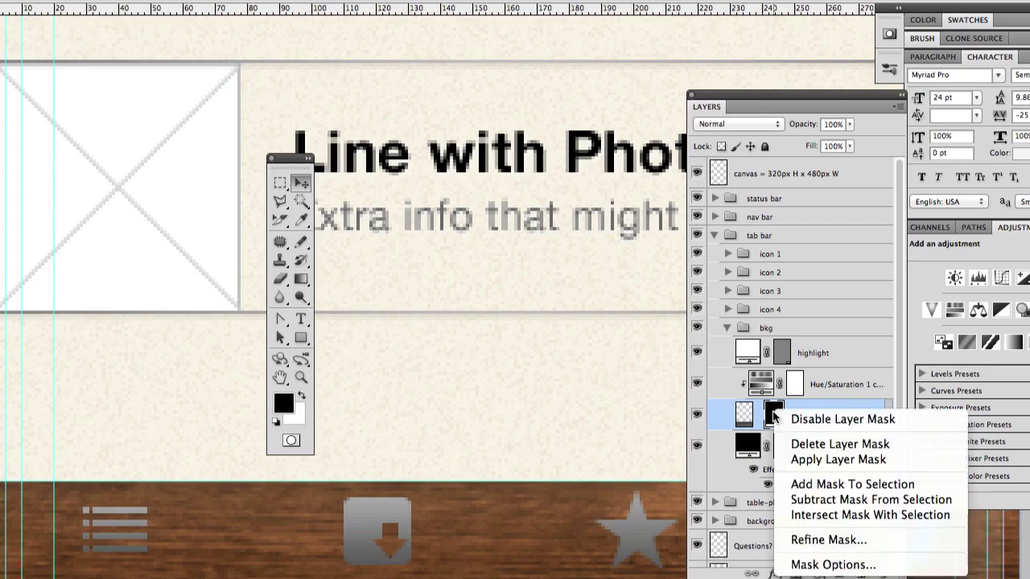
# Choose Delete Layer Mask to strip the mask from Layer 19 copy.
pyautogui.click(793, 444)
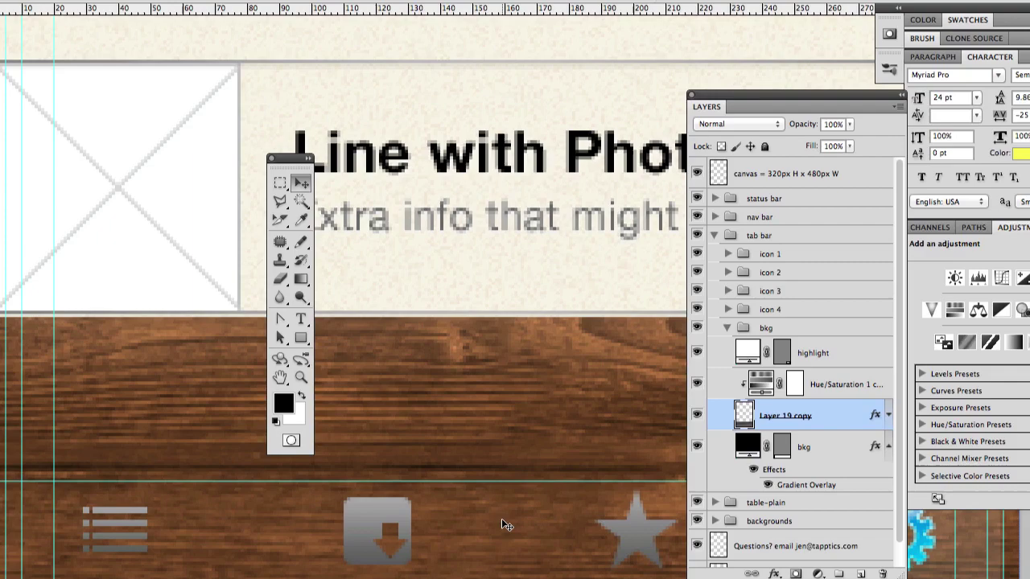
# Use the Rectangular Marquee Tool to select the tab bar from its bottom-left corner to the gear icon.
pyautogui.press('super+minus')
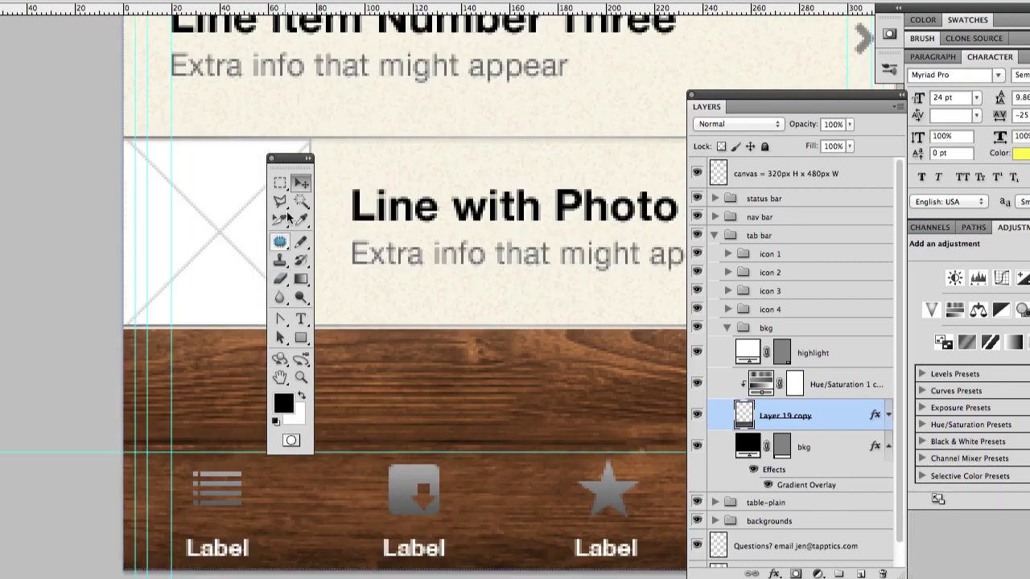
pyautogui.click(277, 185)
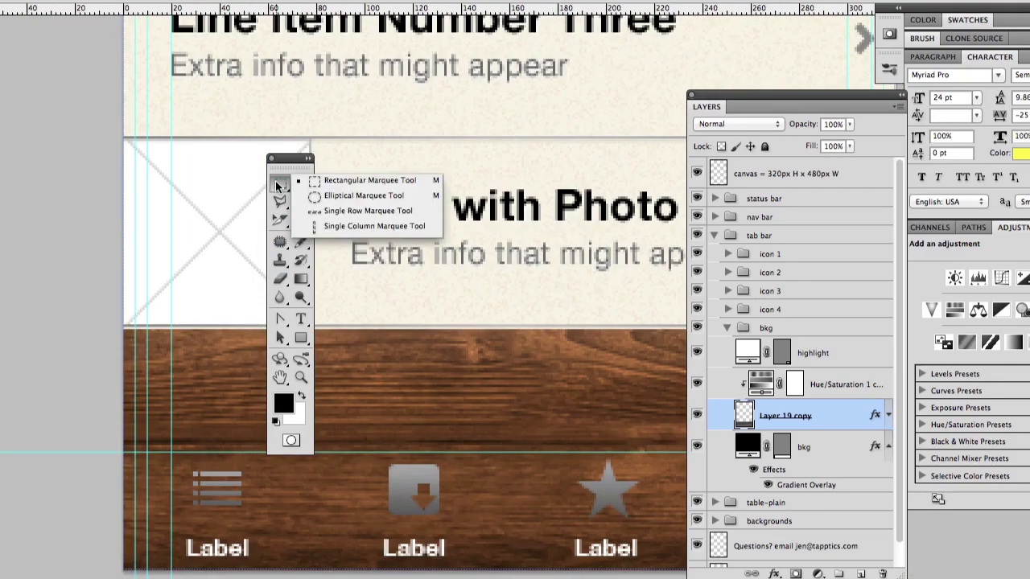
pyautogui.click(339, 180)
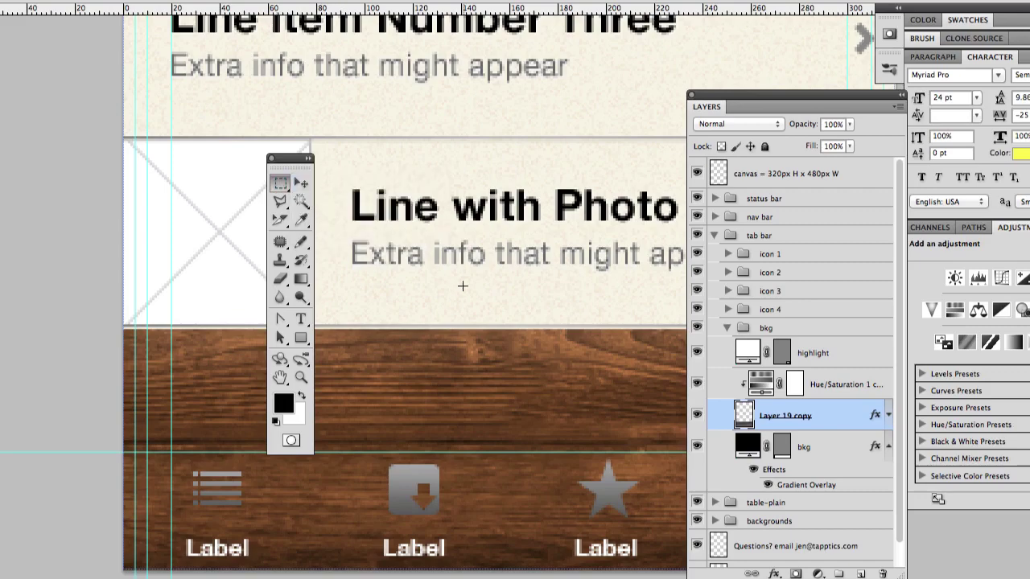
pyautogui.press('f')
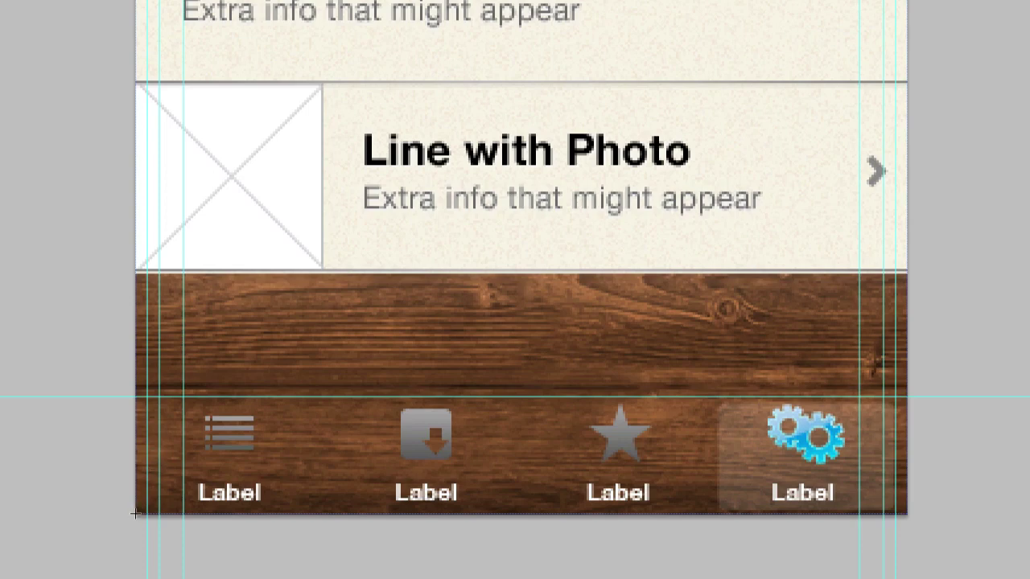
pyautogui.moveTo(135, 514); pyautogui.dragTo(910, 394)
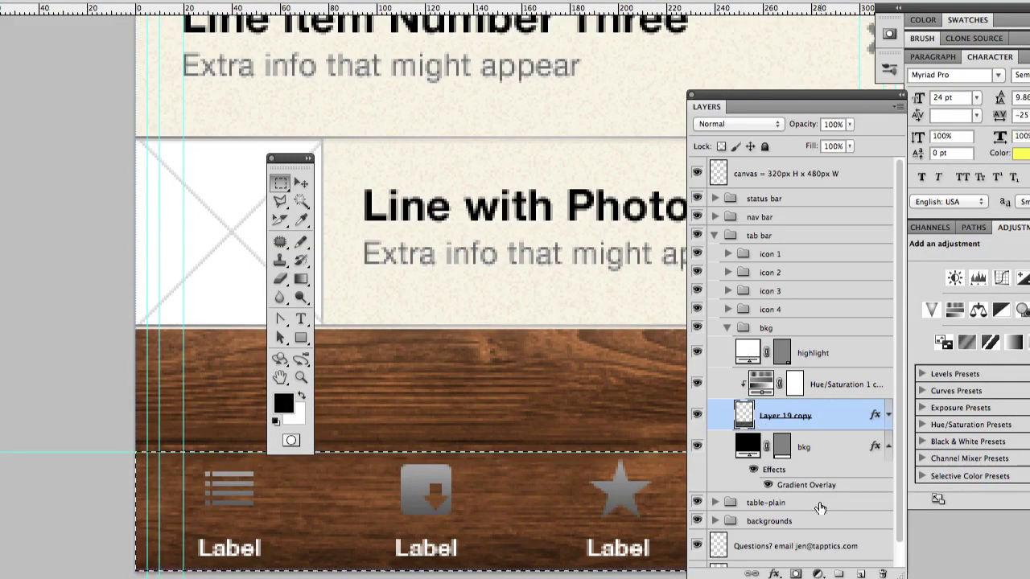
# Add a layer mask to Layer 19 copy from the tab bar selection.
pyautogui.click(795, 574)
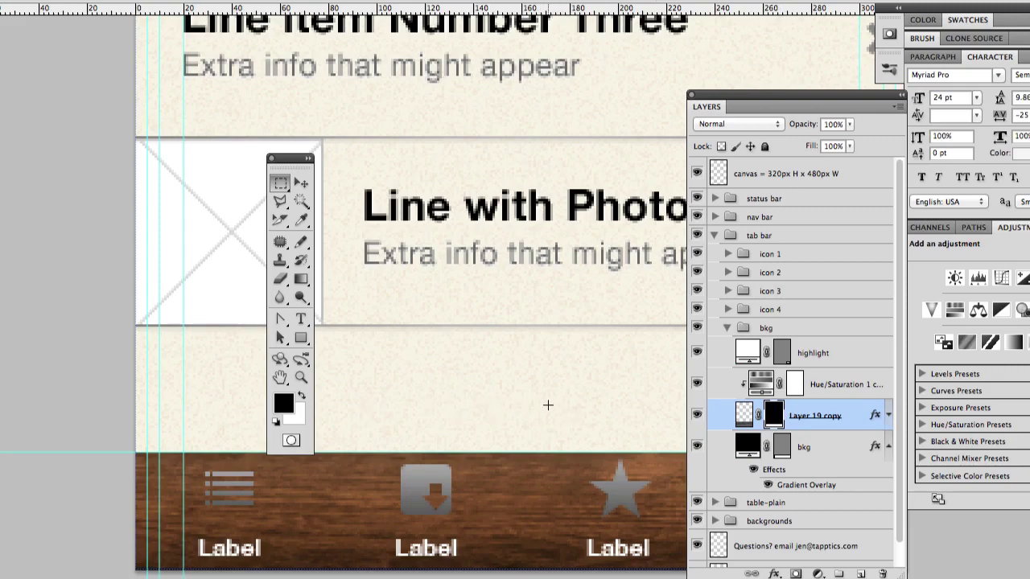
# On Layer 19 copy's mask, fill a small square marquee above the tab bar with White via Edit > Fill.
pyautogui.click(771, 426)
pyautogui.moveTo(454, 402); pyautogui.dragTo(493, 438)
pyautogui.click(25, 0)
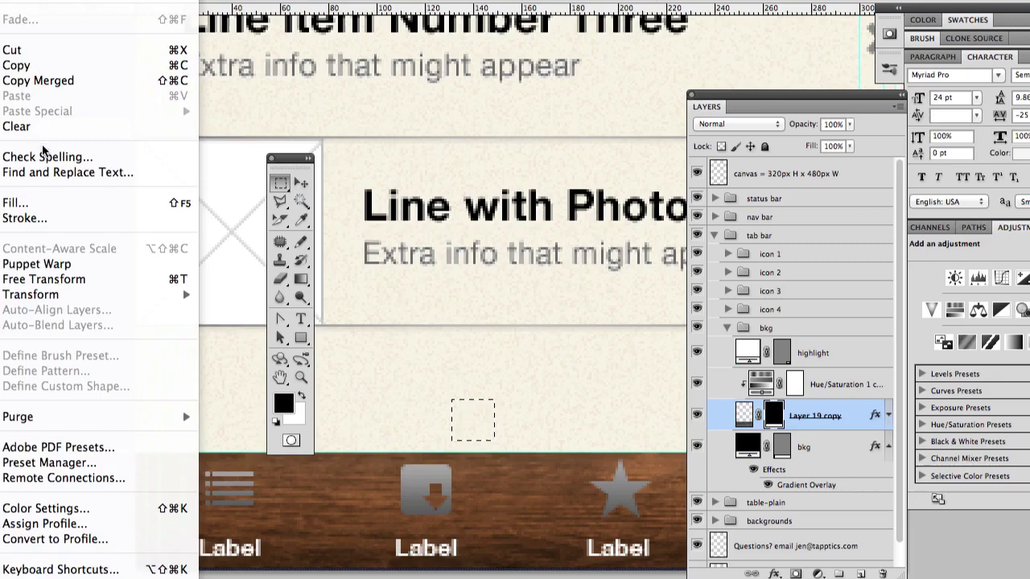
pyautogui.click(45, 207)
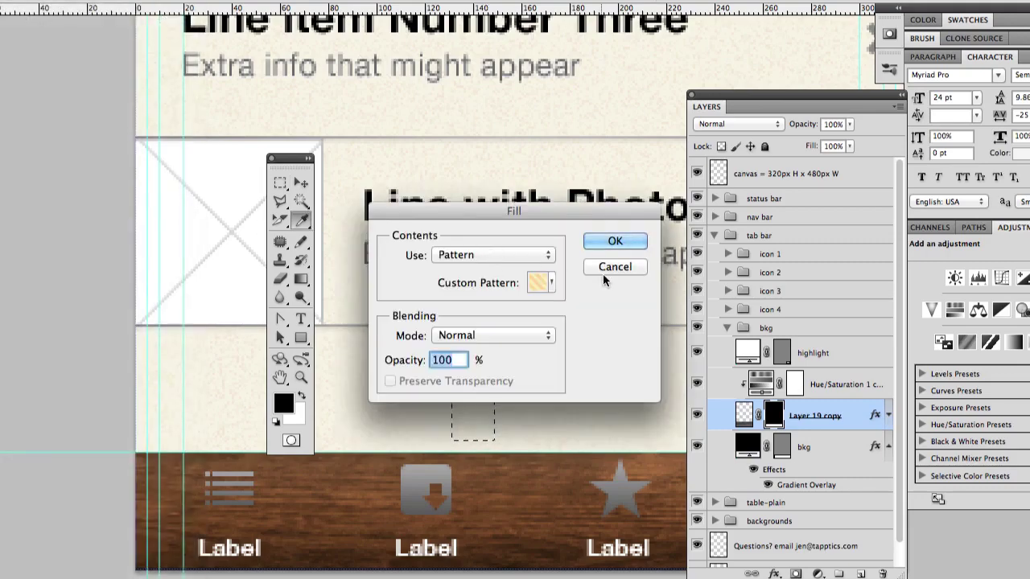
pyautogui.click(514, 253)
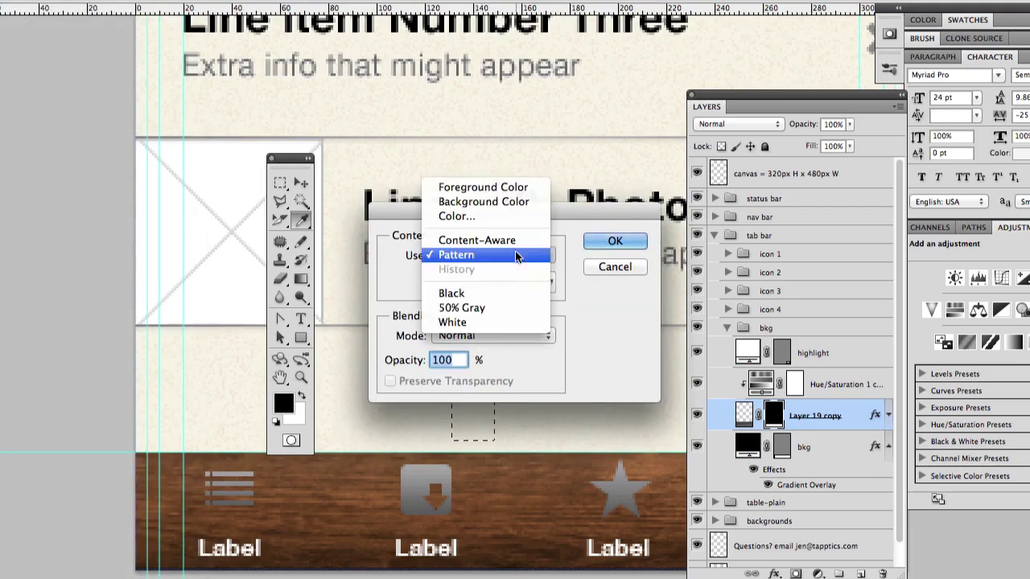
pyautogui.click(513, 320)
pyautogui.click(620, 241)
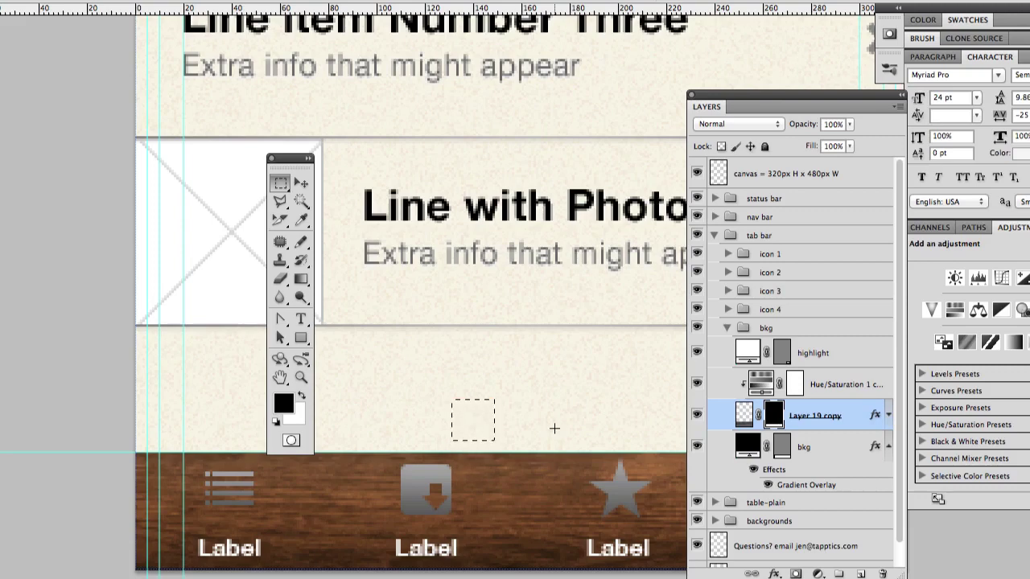
# Deselect, fit the whole iPhone mockup on screen, and hide the bkg group's highlight layer behind the gear tab.
pyautogui.click(553, 427)
pyautogui.press('super+1')
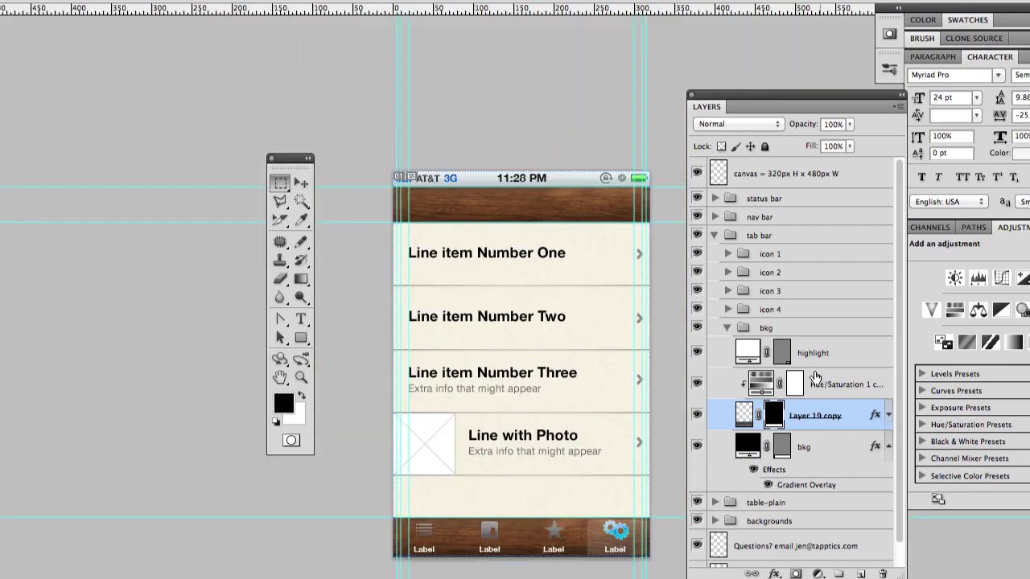
pyautogui.click(727, 329)
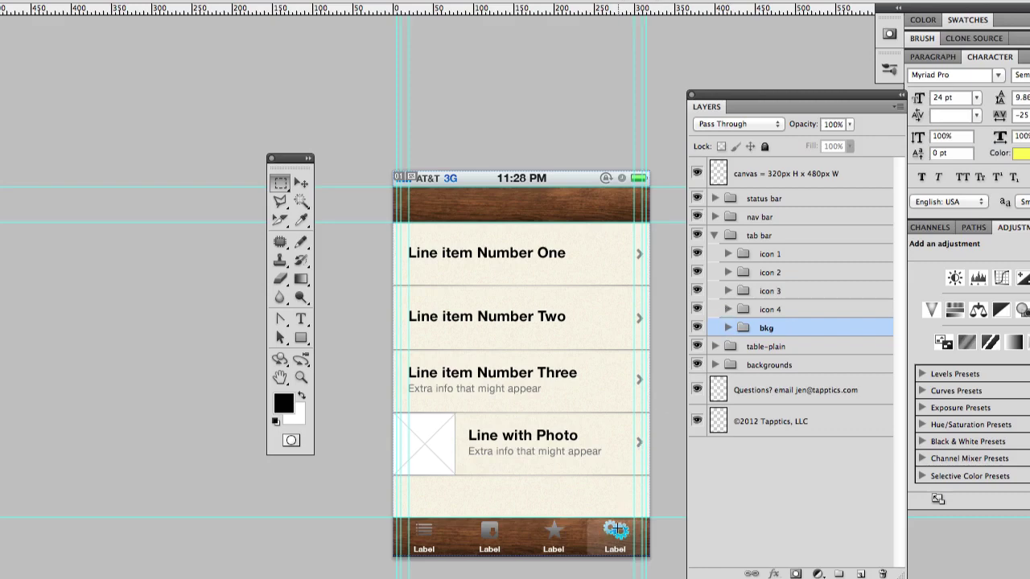
pyautogui.press('v')
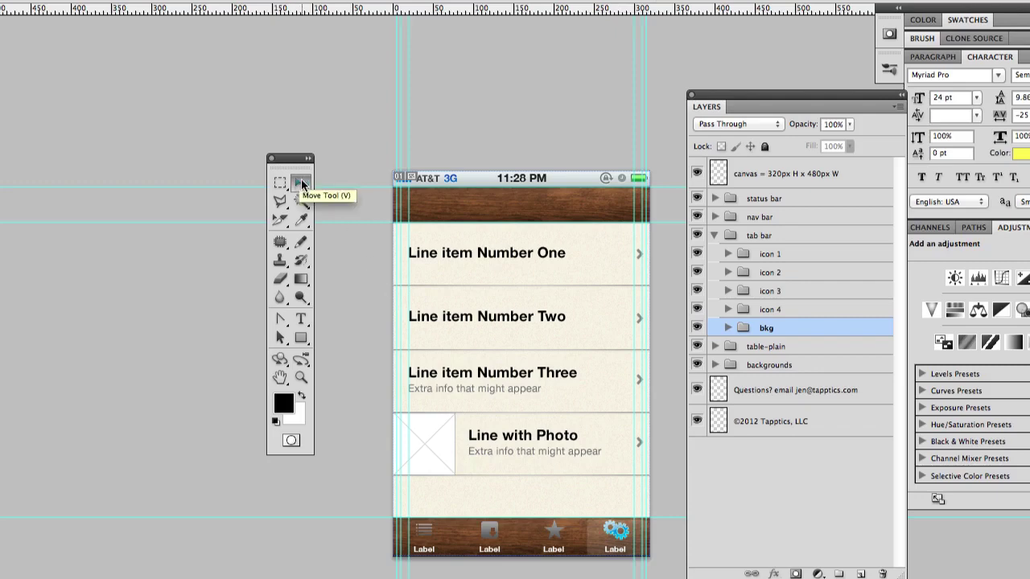
pyautogui.click(597, 535)
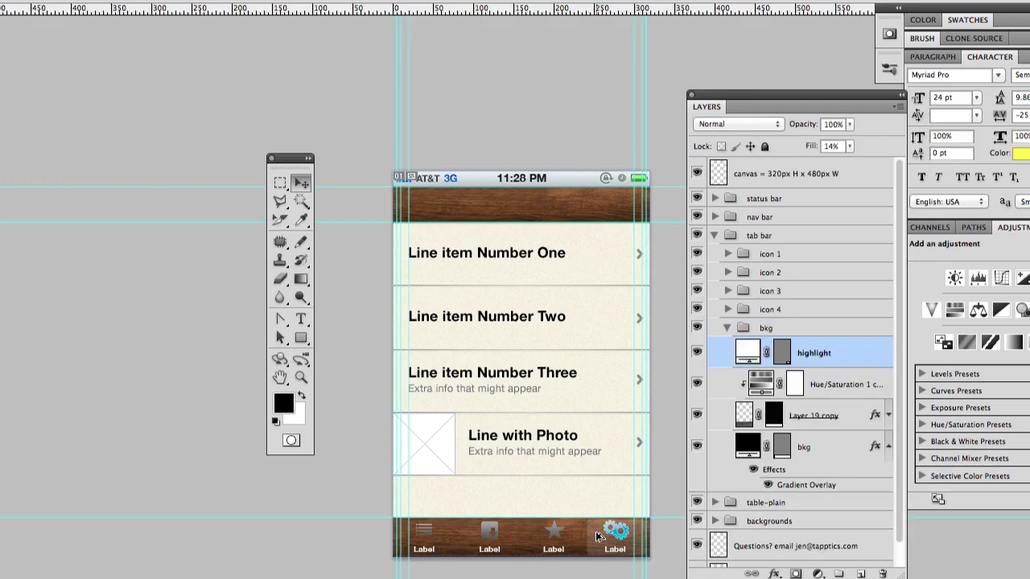
pyautogui.click(696, 352)
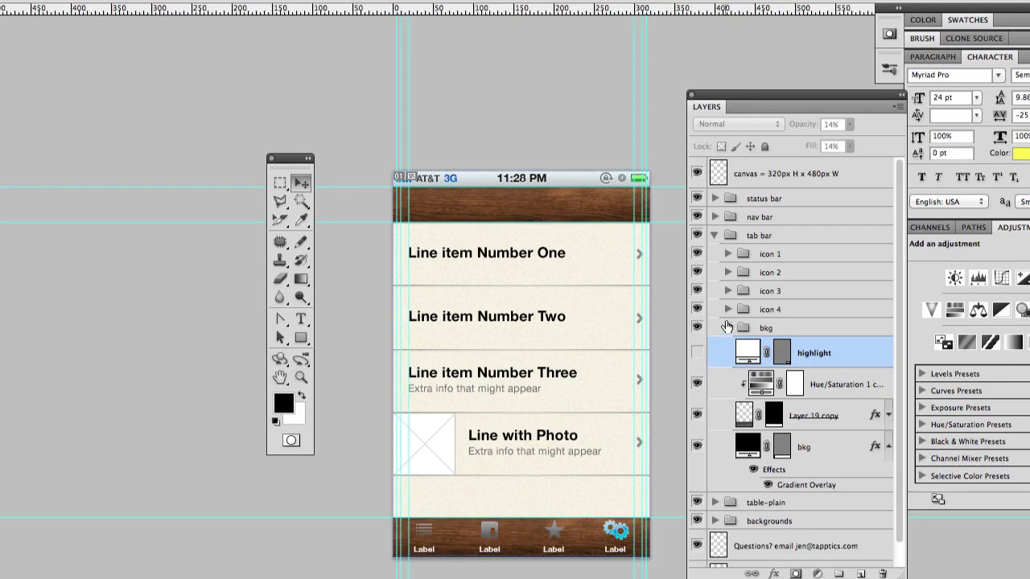
pyautogui.click(725, 330)
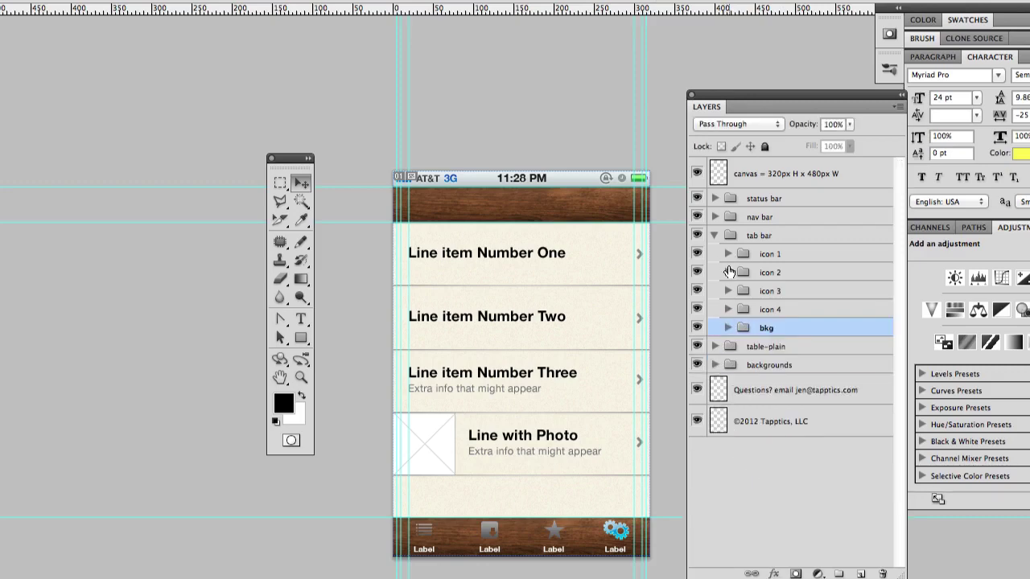
# Inspect the download layer's style and toggle its Drop Shadow and Bevel and Emboss to compare.
pyautogui.click(727, 273)
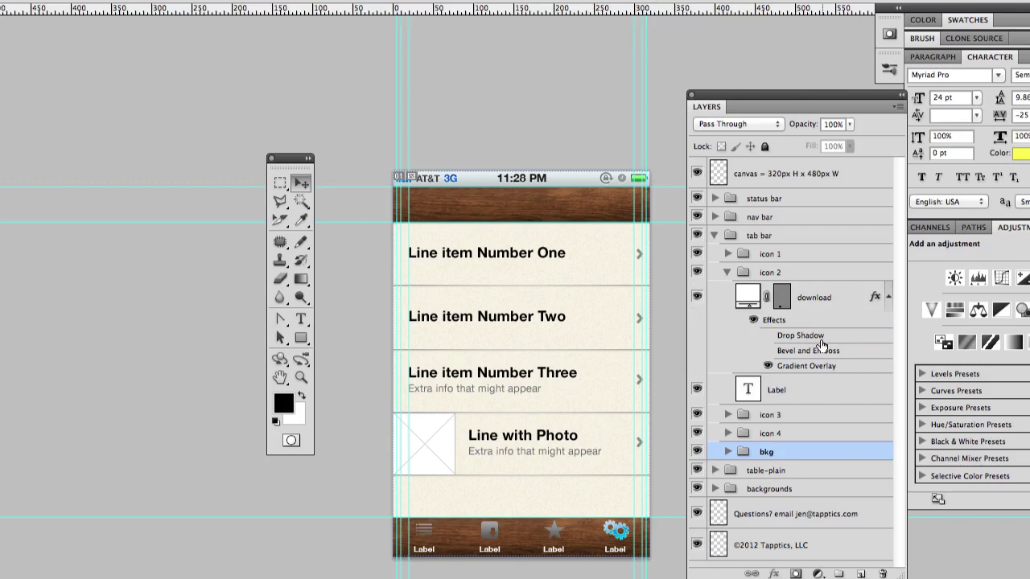
pyautogui.doubleClick(790, 368)
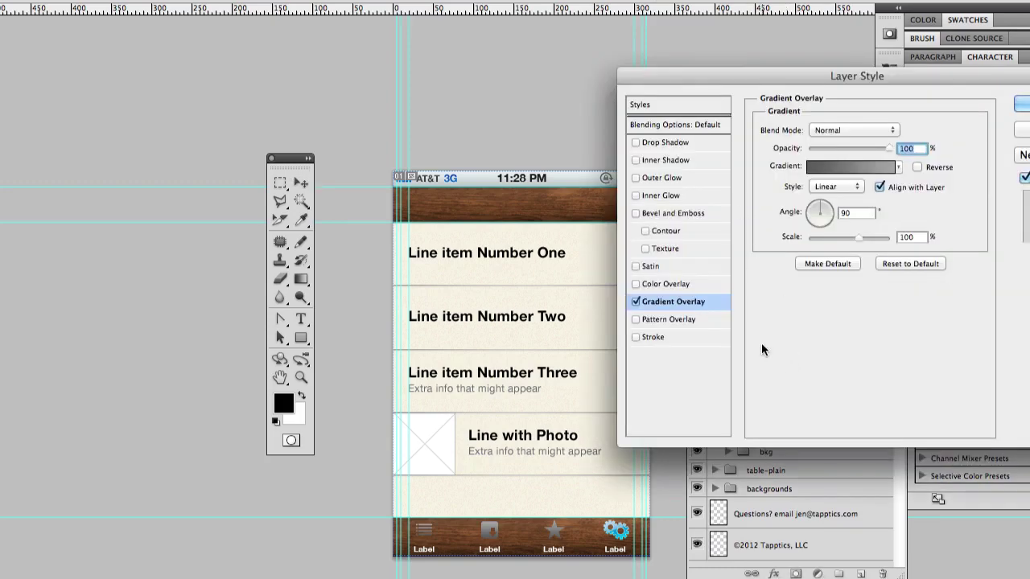
pyautogui.press('Return')
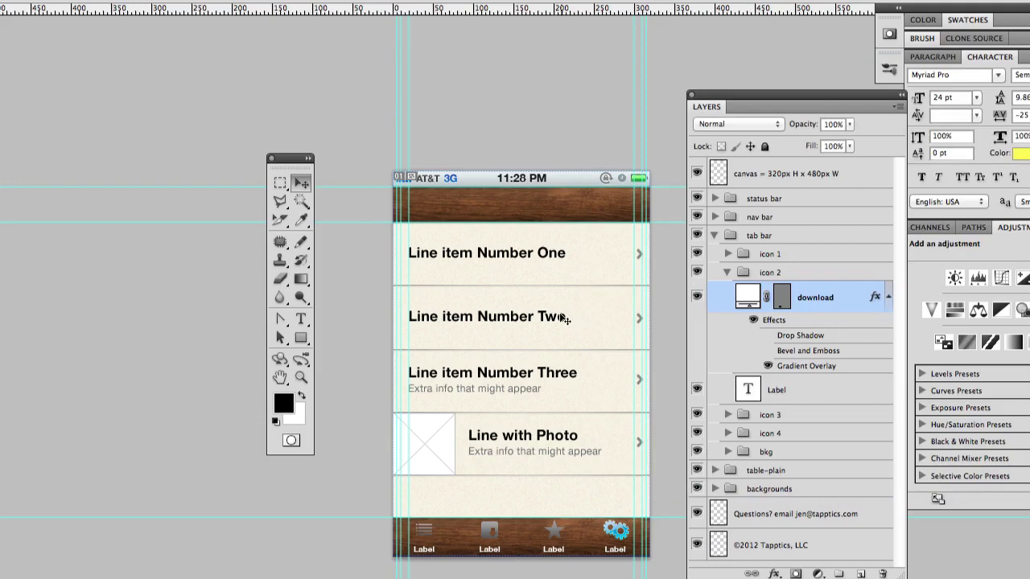
pyautogui.hotkey('ctrl', '+')
pyautogui.moveTo(509, 515); pyautogui.dragTo(501, 207)
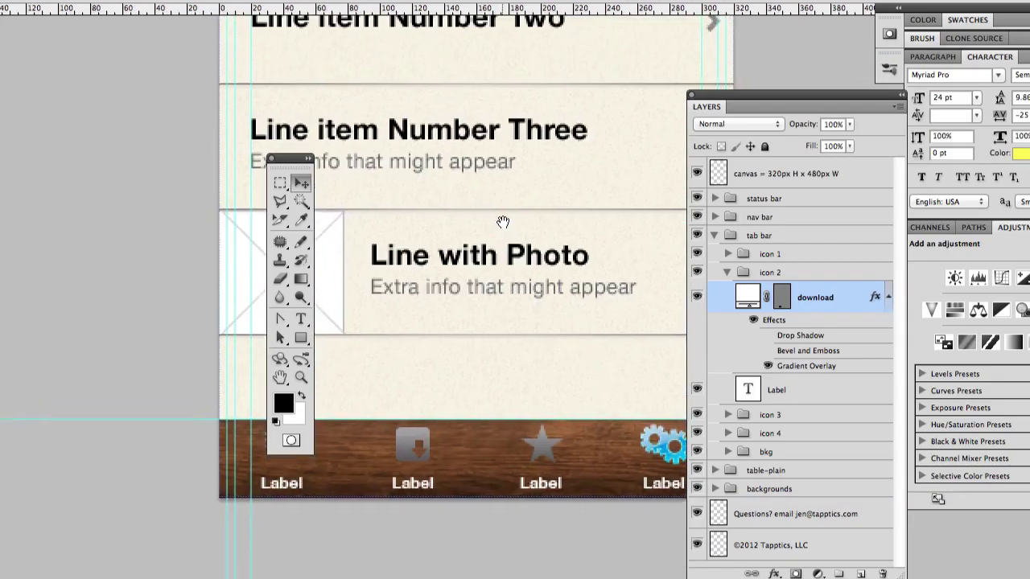
pyautogui.click(767, 351)
pyautogui.click(767, 335)
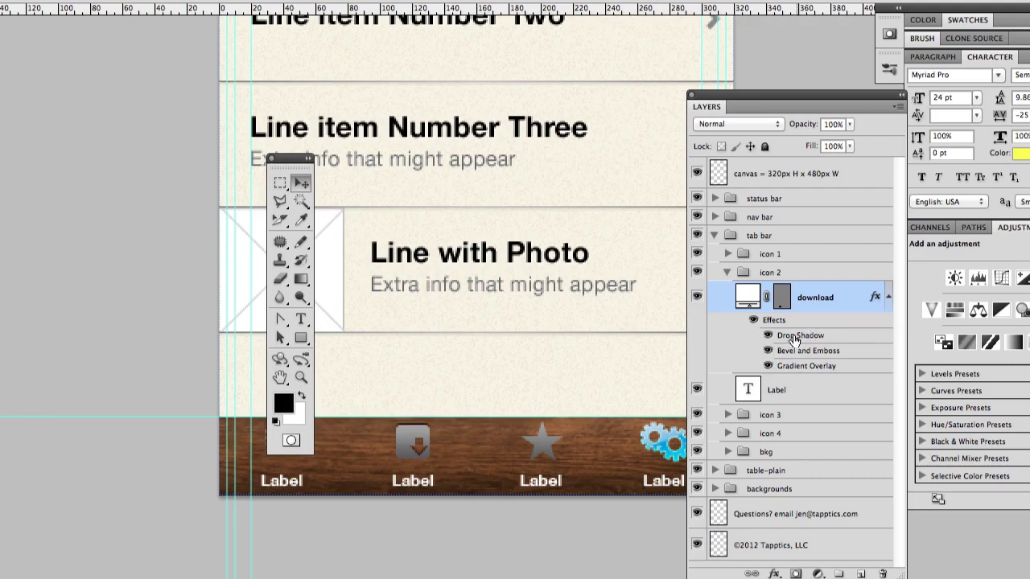
pyautogui.click(768, 336)
pyautogui.click(768, 336)
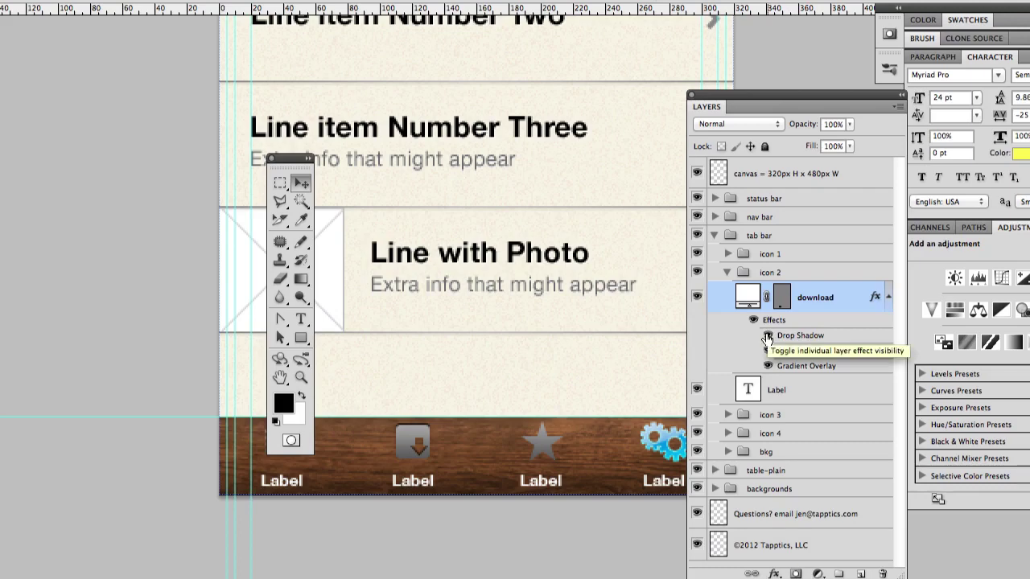
# Review the download icon's Gradient Overlay settings, then hide all its layer effects.
pyautogui.doubleClick(808, 366)
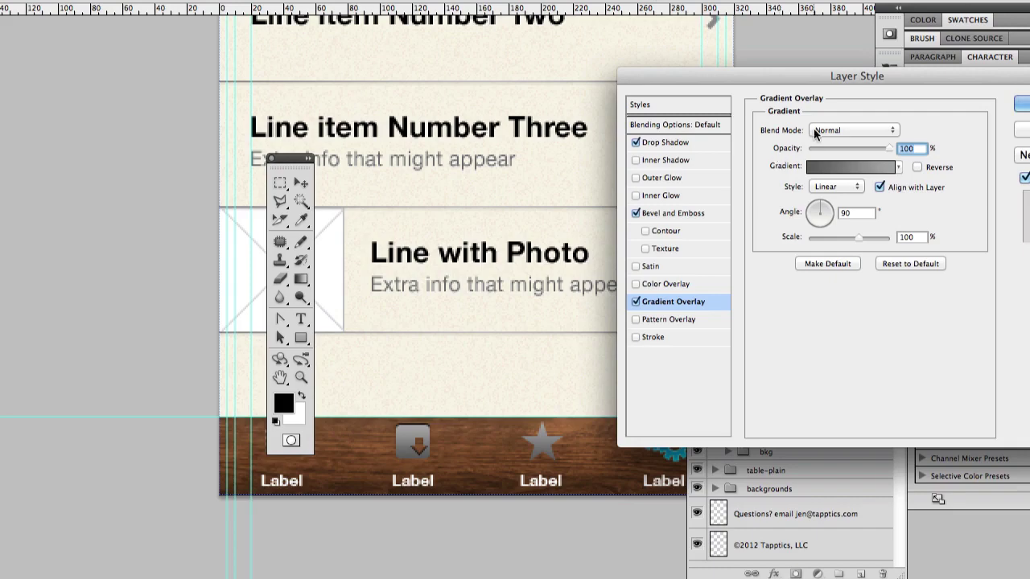
pyautogui.moveTo(682, 83); pyautogui.dragTo(642, 75)
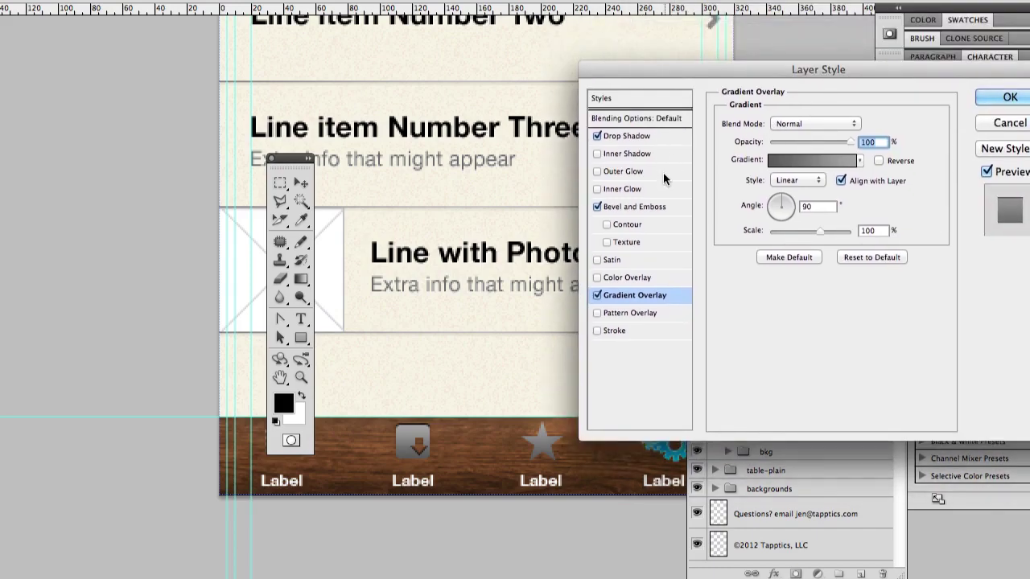
pyautogui.click(1007, 126)
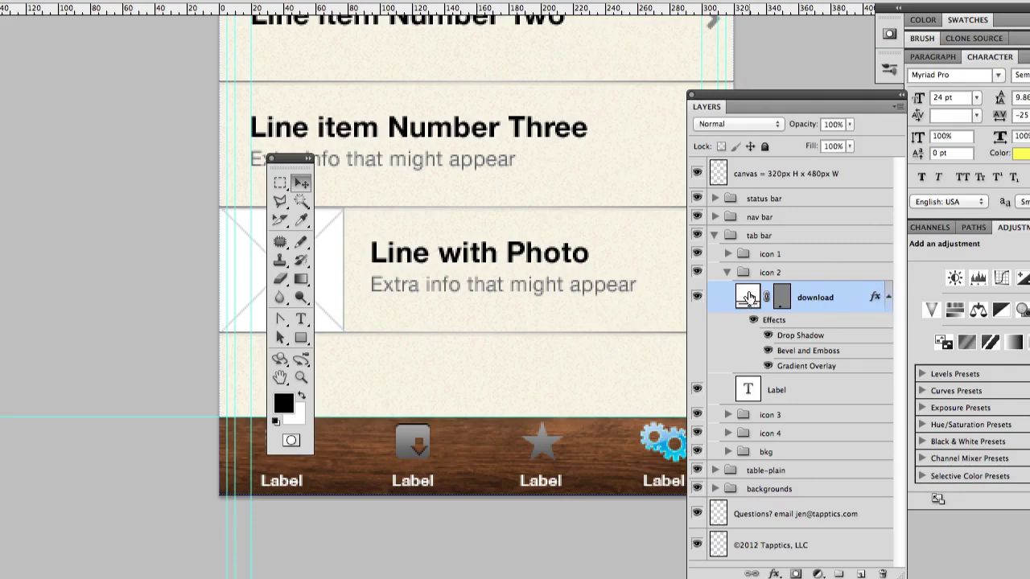
pyautogui.click(755, 321)
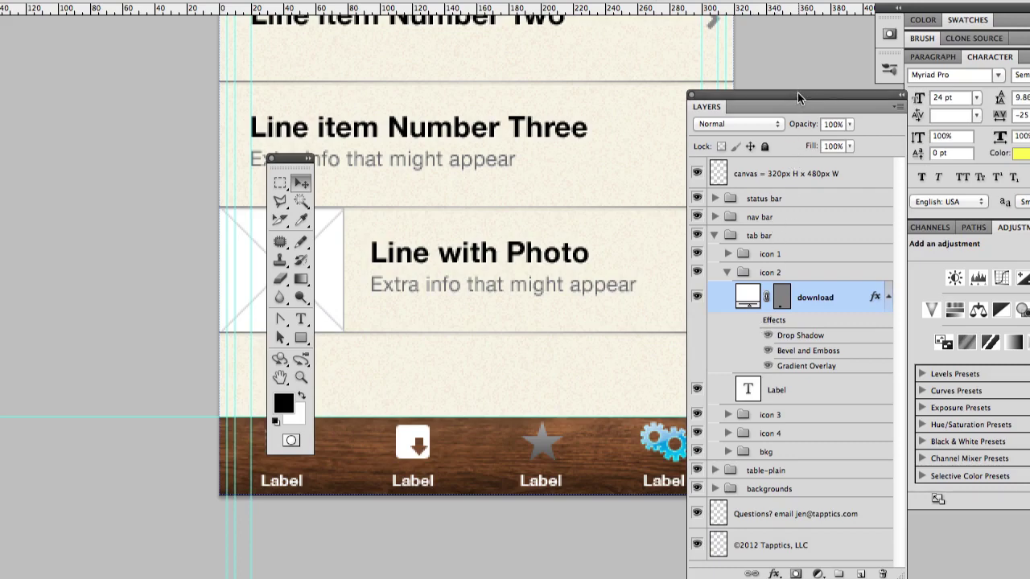
# Test lowering the download layer's opacity to 0%, then restore it to full opacity.
pyautogui.moveTo(789, 96); pyautogui.dragTo(609, 152)
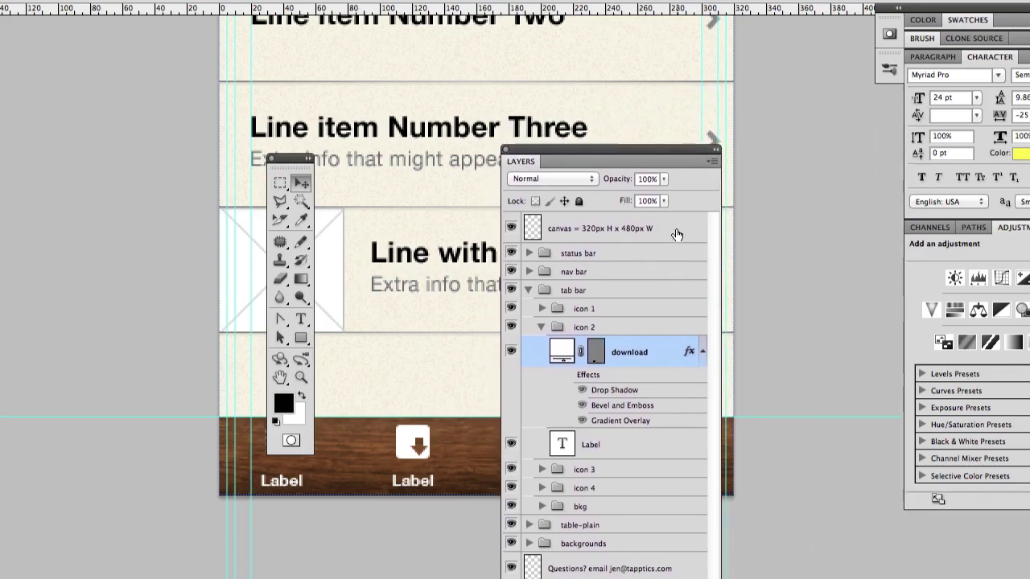
pyautogui.click(664, 178)
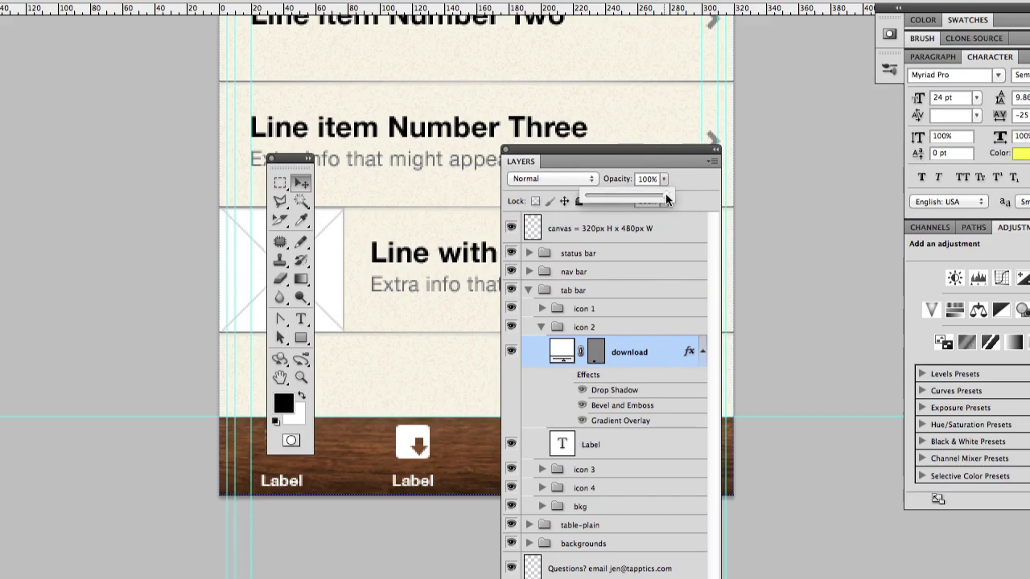
pyautogui.moveTo(662, 193); pyautogui.dragTo(692, 194)
pyautogui.click(569, 375)
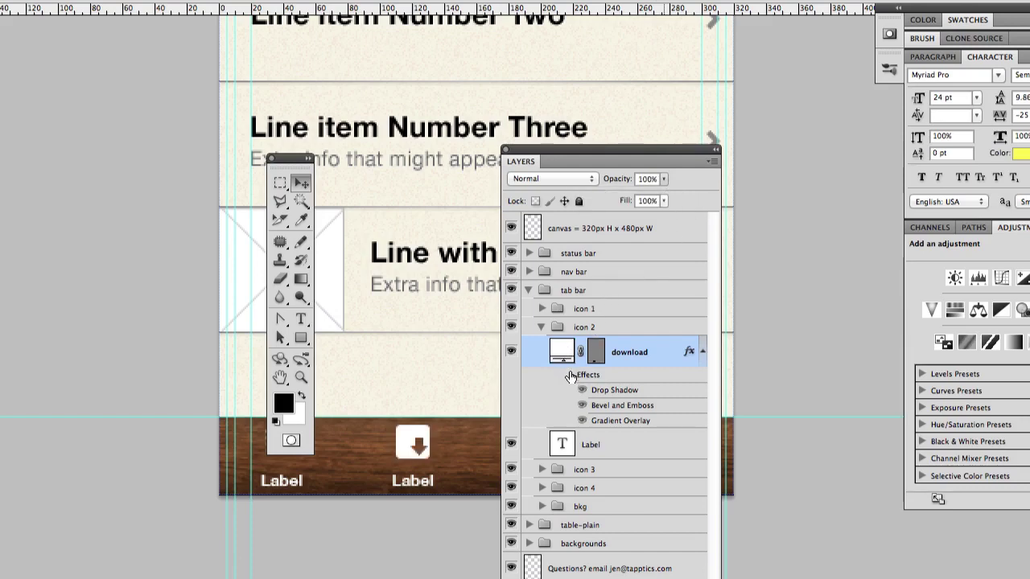
pyautogui.click(663, 179)
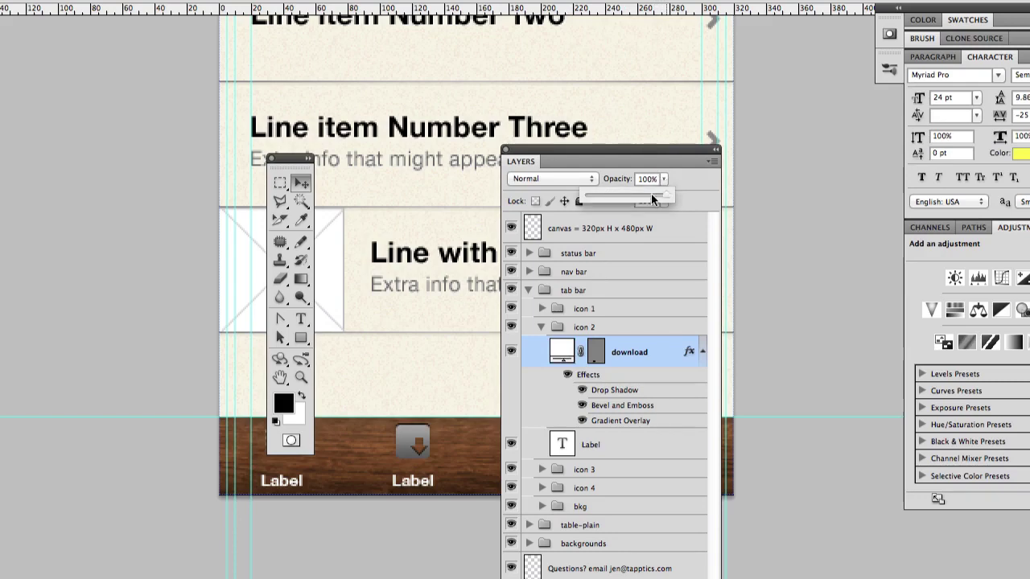
pyautogui.moveTo(669, 196); pyautogui.dragTo(544, 193)
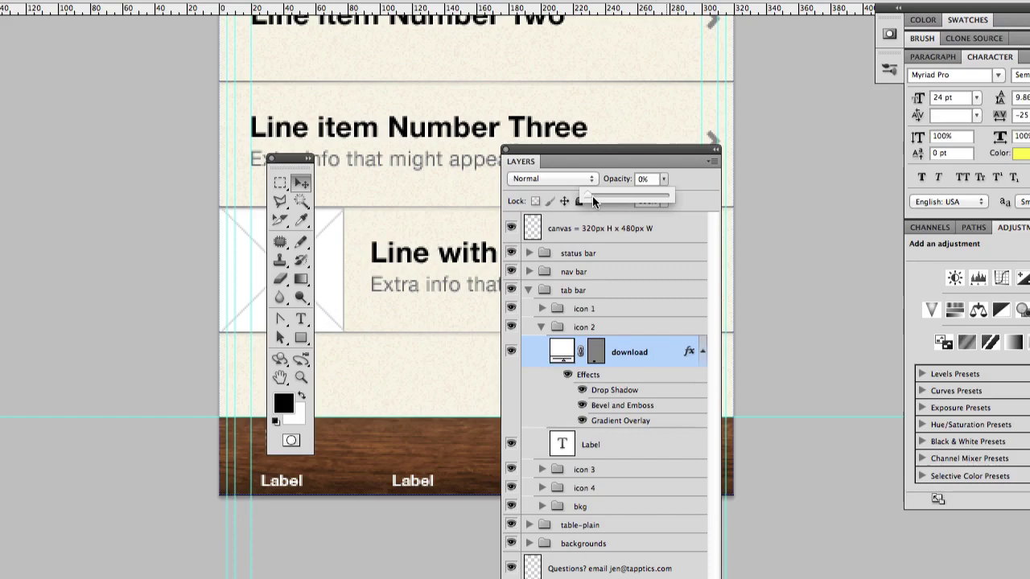
pyautogui.click(693, 190)
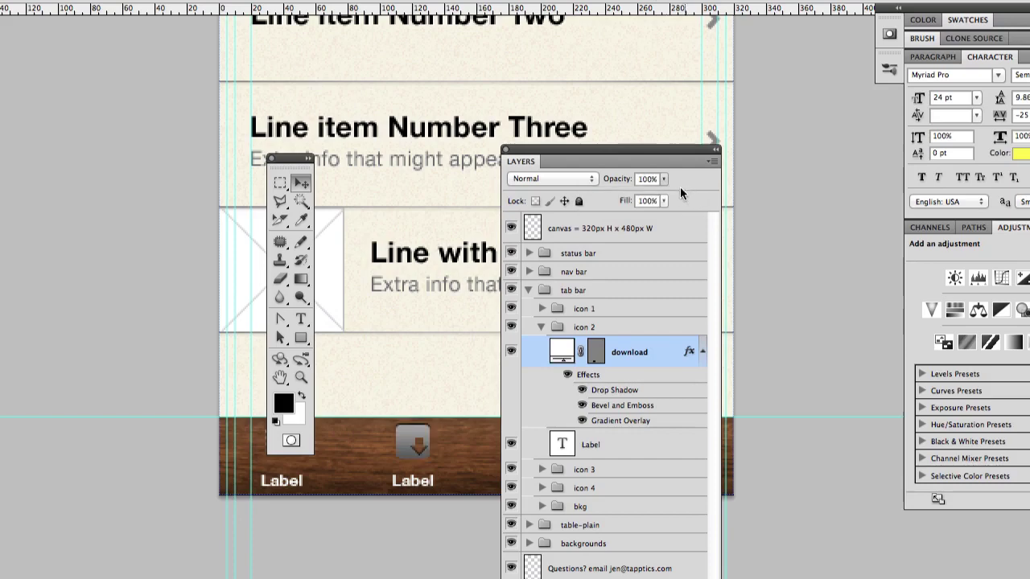
# Drop the download layer's fill to 0% and turn its effects back on.
pyautogui.click(665, 200)
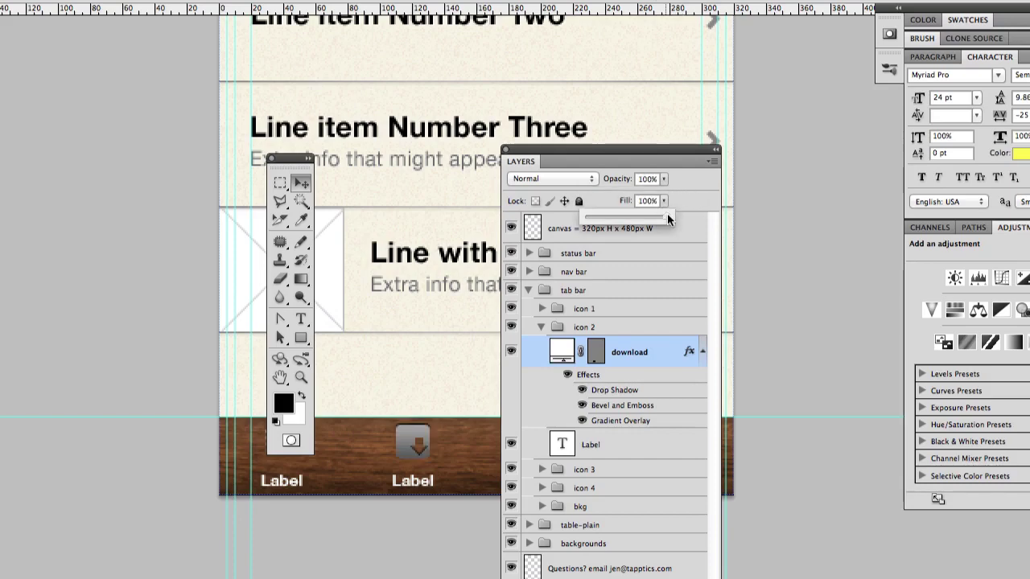
pyautogui.click(561, 352)
pyautogui.click(568, 375)
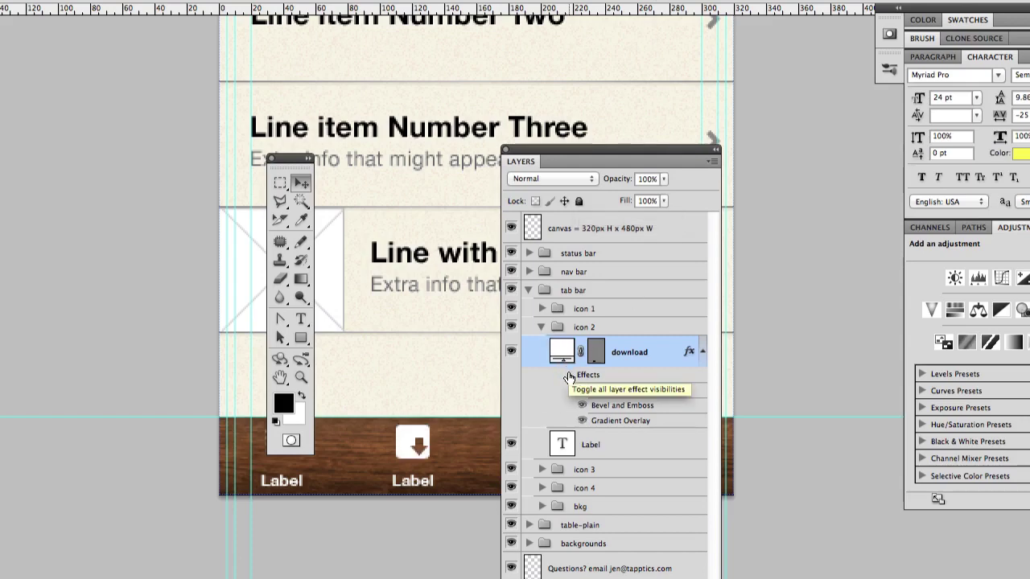
pyautogui.click(664, 201)
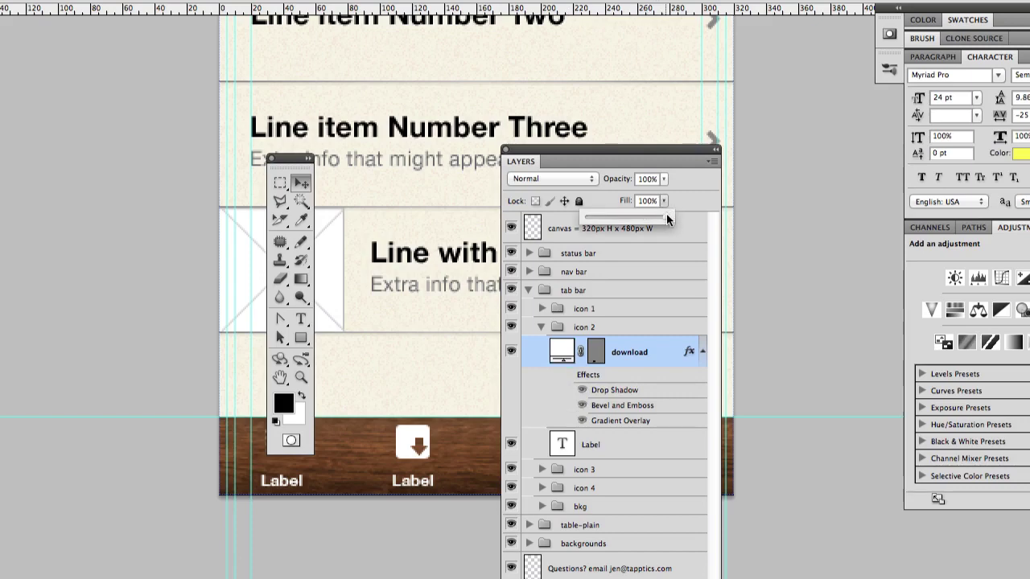
pyautogui.moveTo(666, 215); pyautogui.dragTo(558, 222)
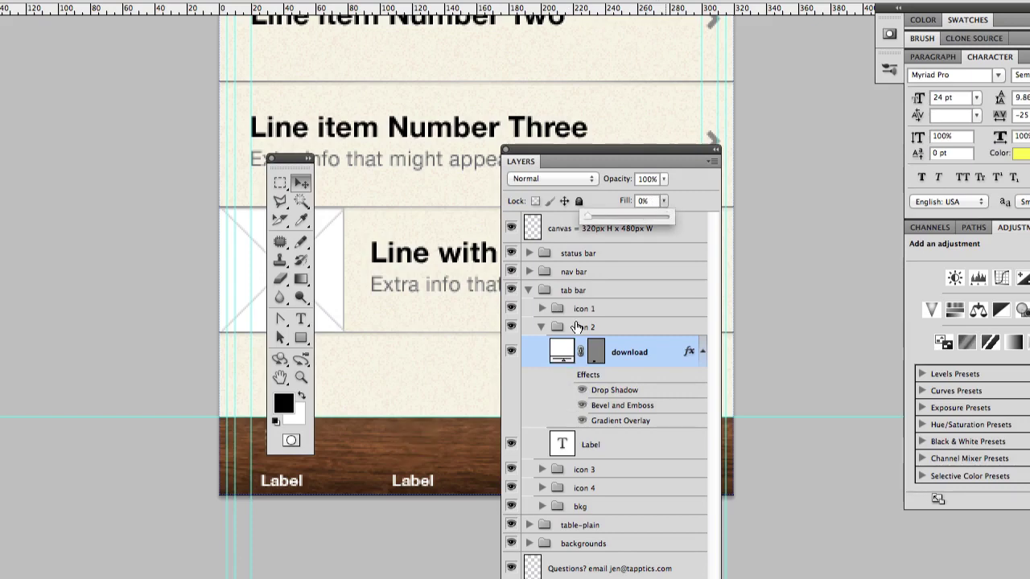
pyautogui.click(567, 376)
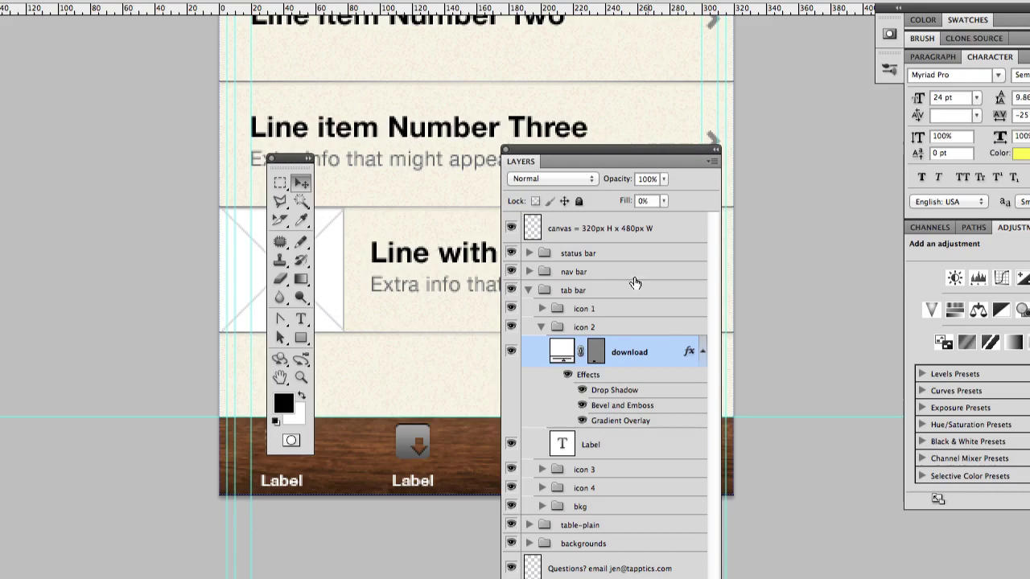
# Look over the download layer's Gradient Overlay blend modes, then cancel the Layer Style dialog.
pyautogui.doubleClick(612, 378)
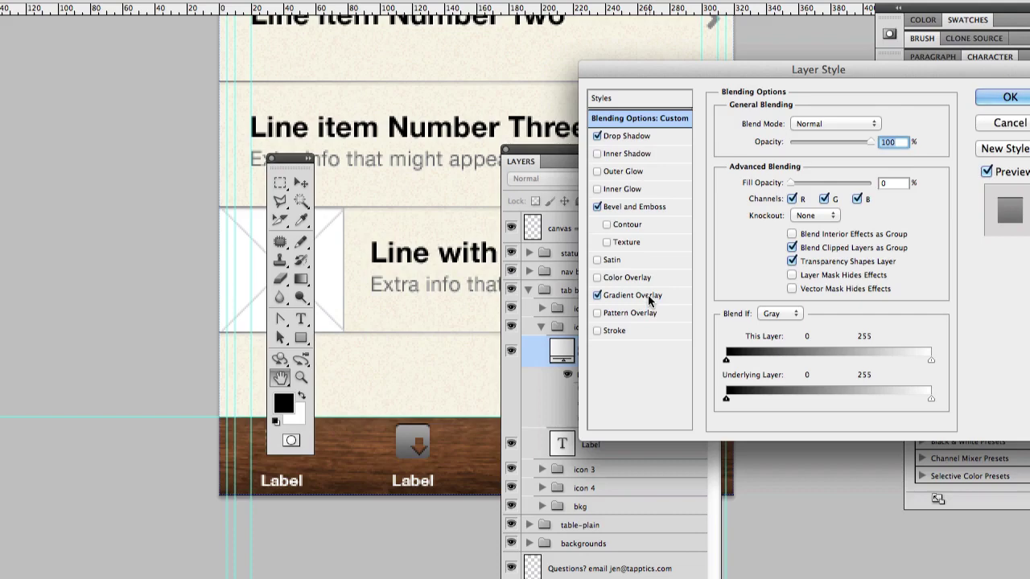
pyautogui.moveTo(698, 73); pyautogui.dragTo(361, 10)
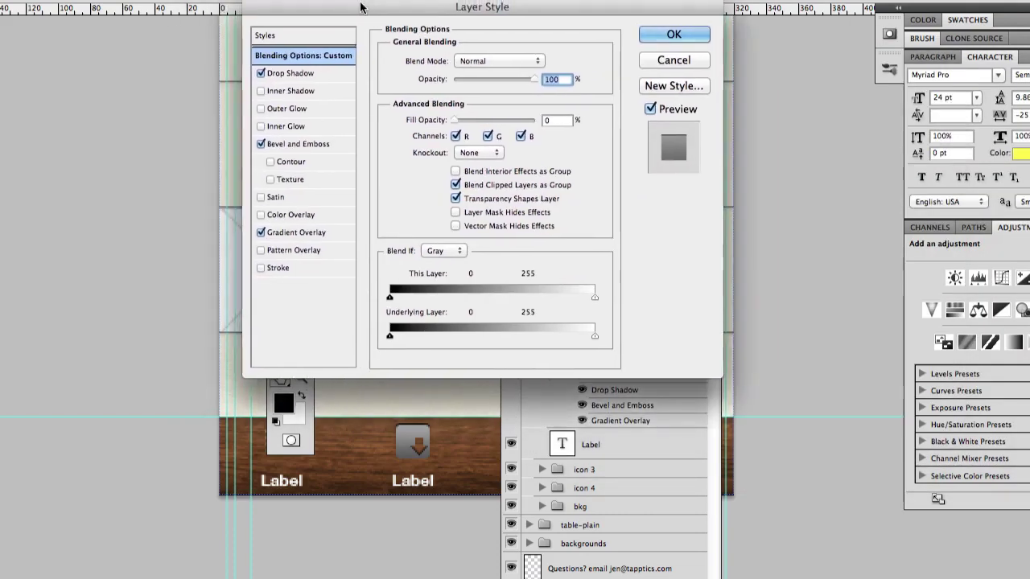
pyautogui.click(289, 232)
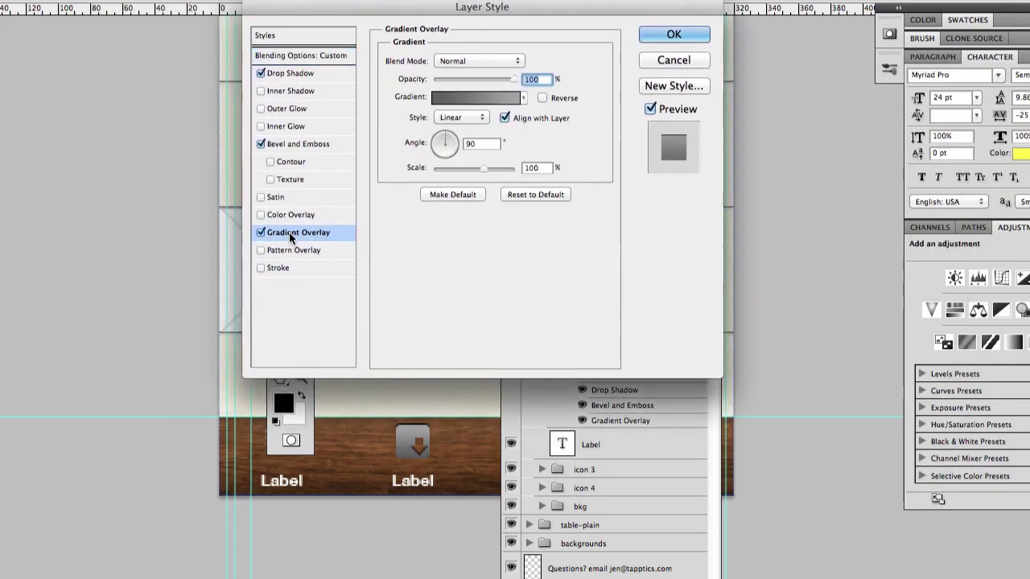
pyautogui.click(444, 62)
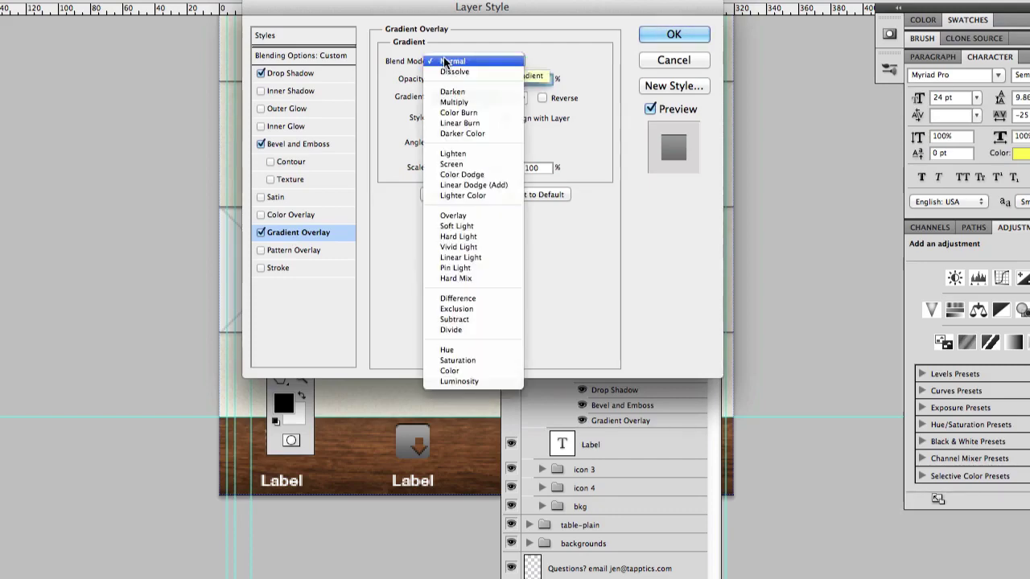
pyautogui.click(501, 25)
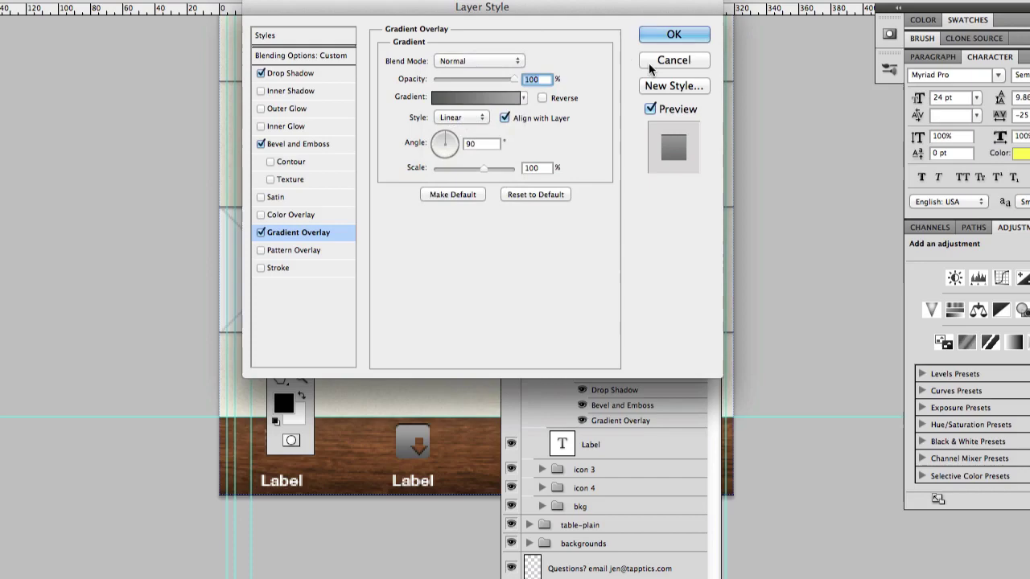
pyautogui.click(652, 63)
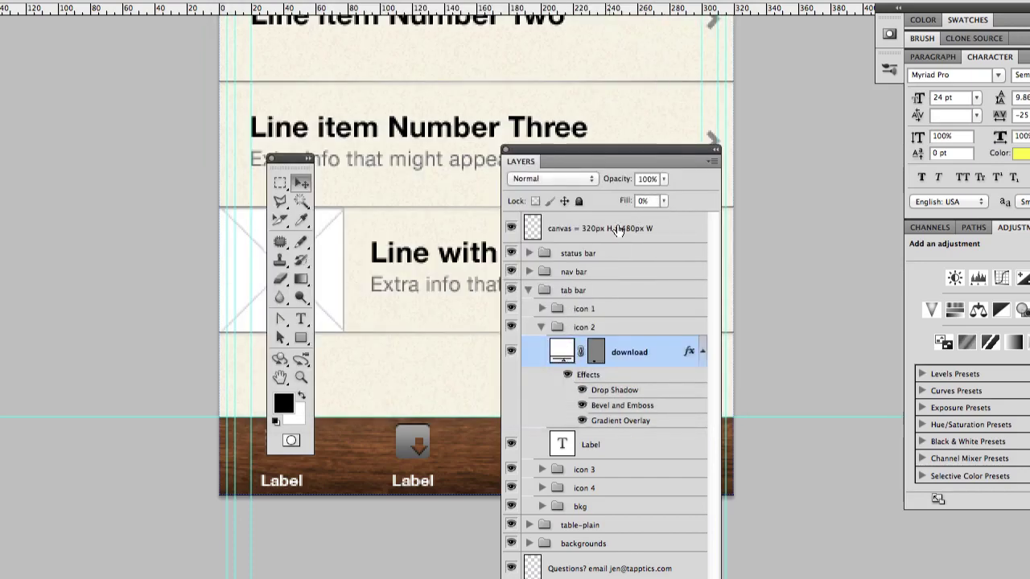
# Try Color Burn, Multiply and Linear Burn for the gradient overlay, then discard the changes.
pyautogui.doubleClick(623, 421)
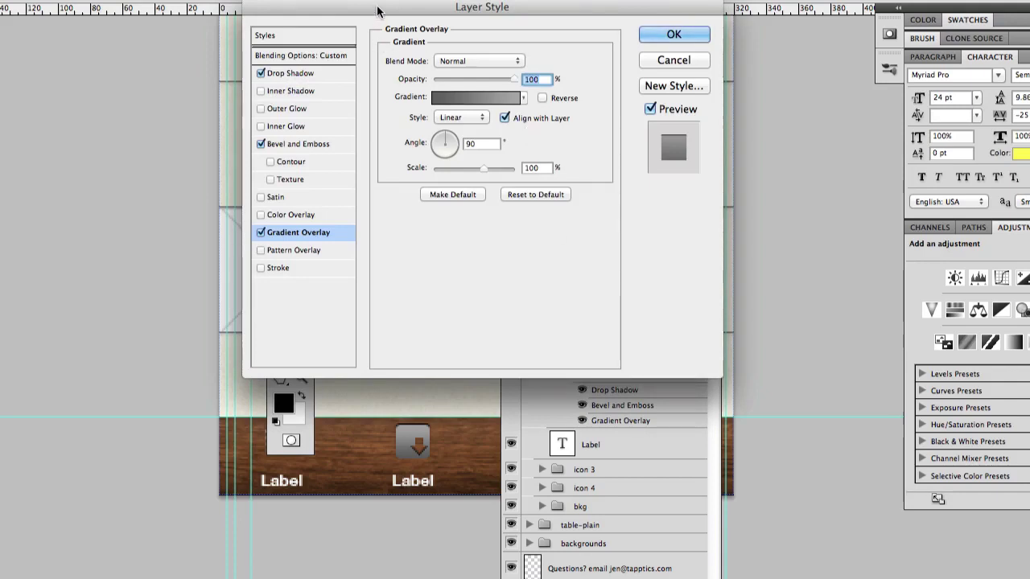
pyautogui.moveTo(377, 11); pyautogui.dragTo(363, 4)
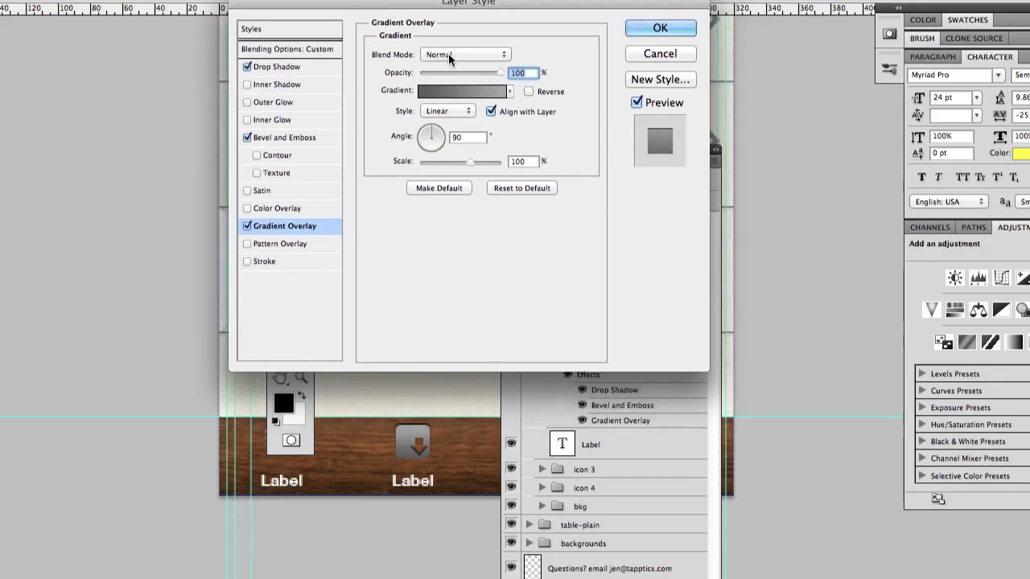
pyautogui.click(448, 53)
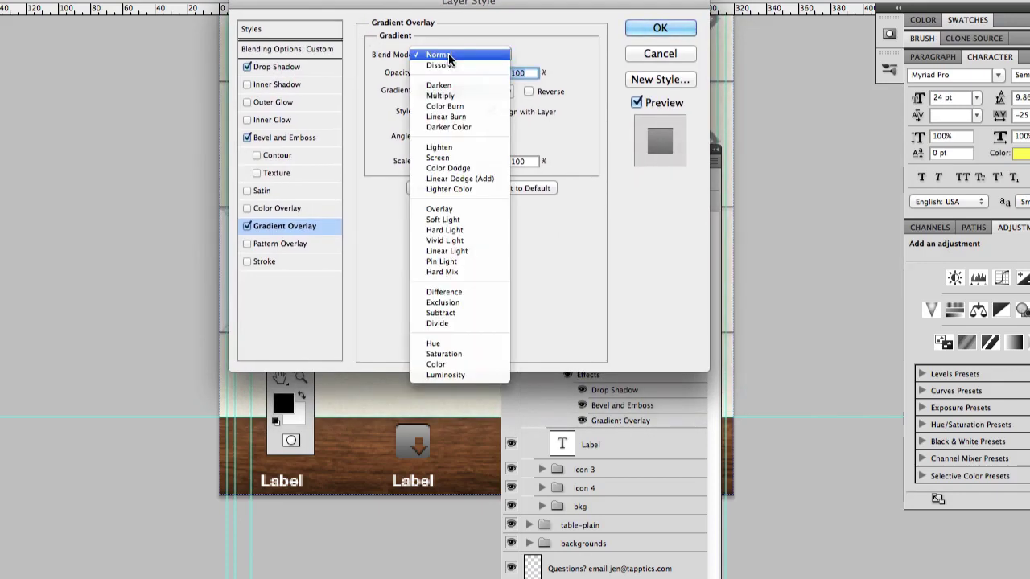
pyautogui.click(450, 107)
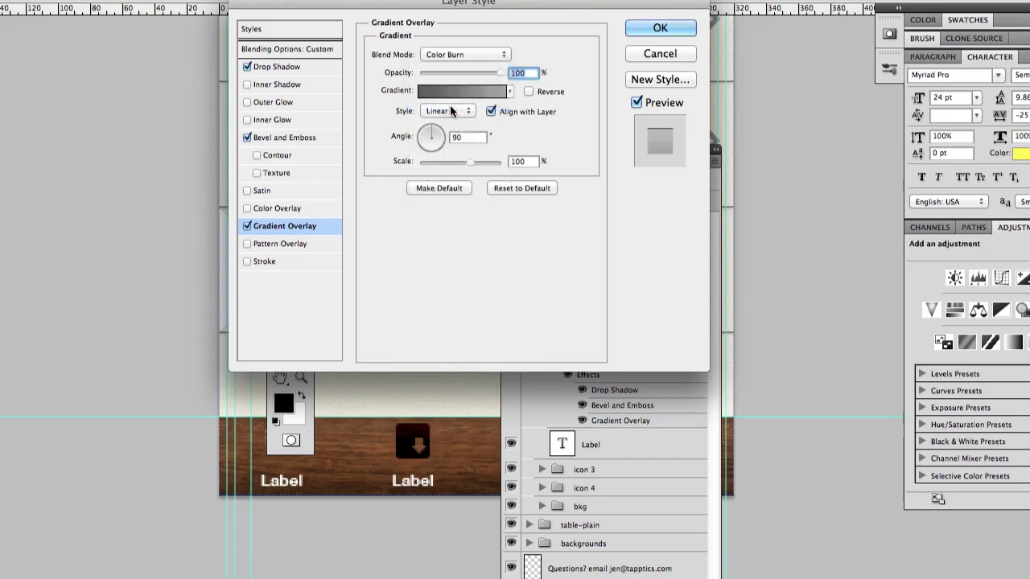
pyautogui.click(456, 53)
pyautogui.click(455, 45)
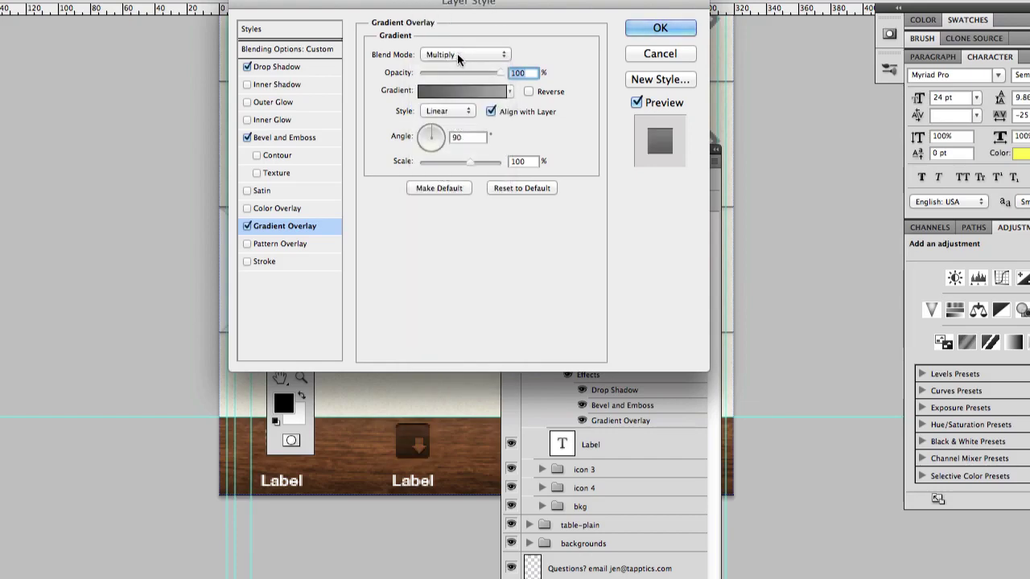
pyautogui.click(457, 53)
pyautogui.click(458, 72)
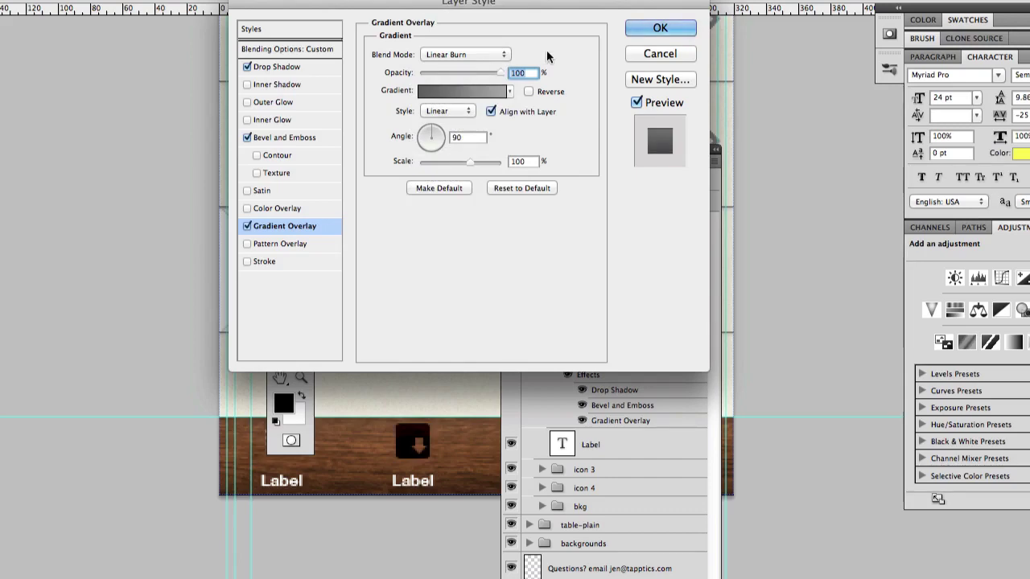
pyautogui.click(650, 54)
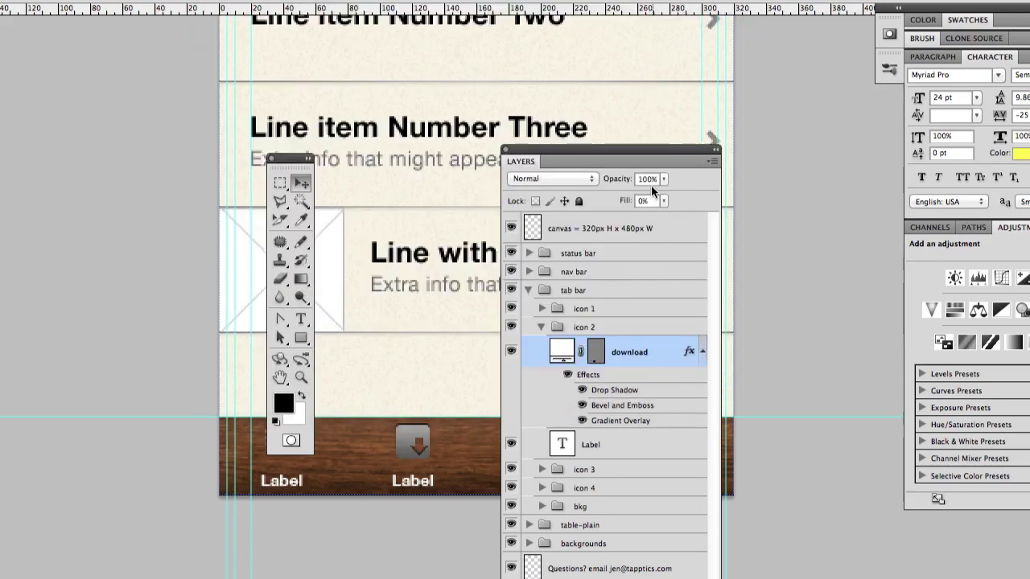
# Raise the download fill back to 100% and preview a Color Burn gradient overlay without keeping it.
pyautogui.click(662, 201)
pyautogui.moveTo(632, 219); pyautogui.dragTo(715, 220)
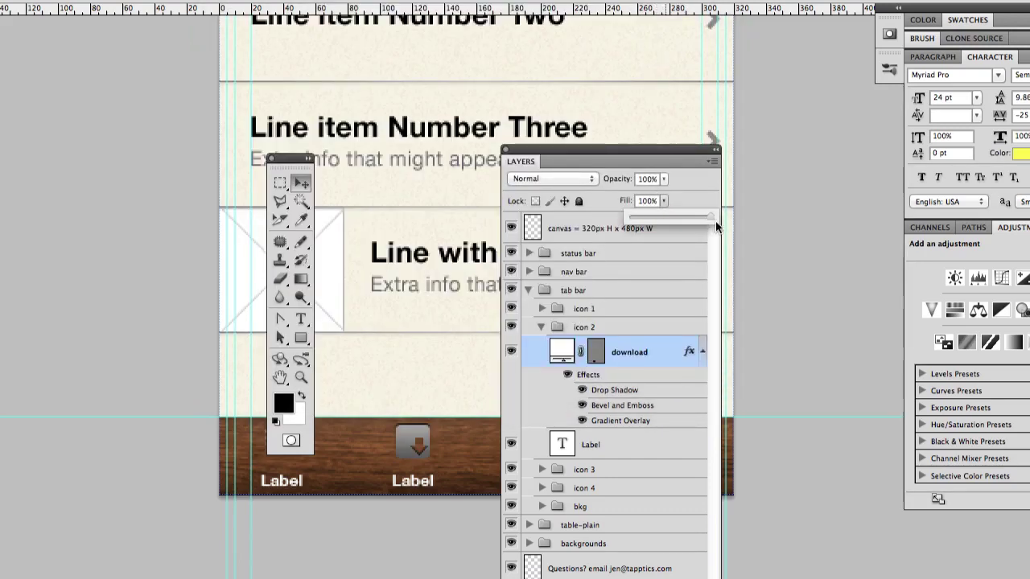
pyautogui.doubleClick(637, 423)
pyautogui.click(473, 54)
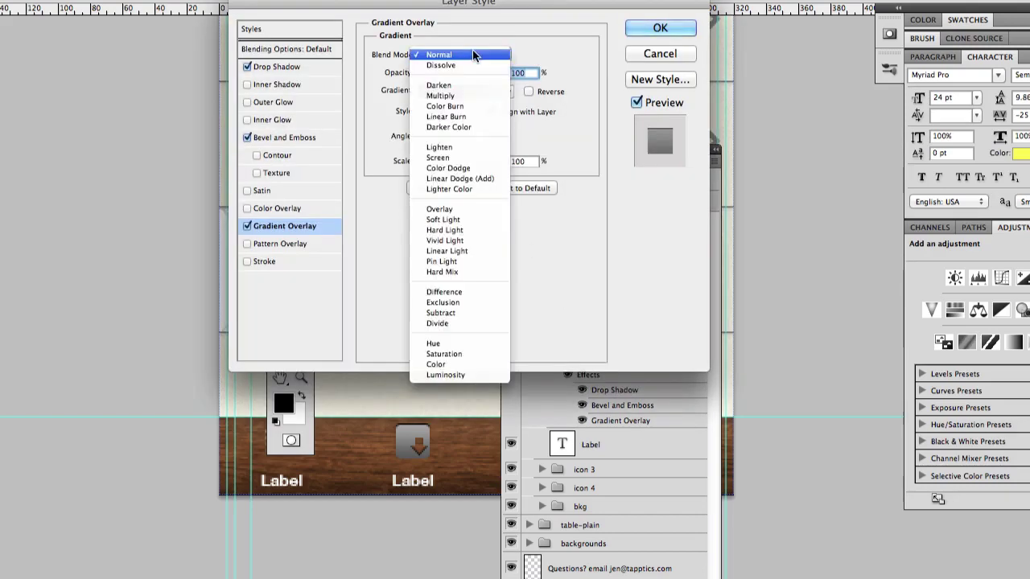
pyautogui.click(470, 103)
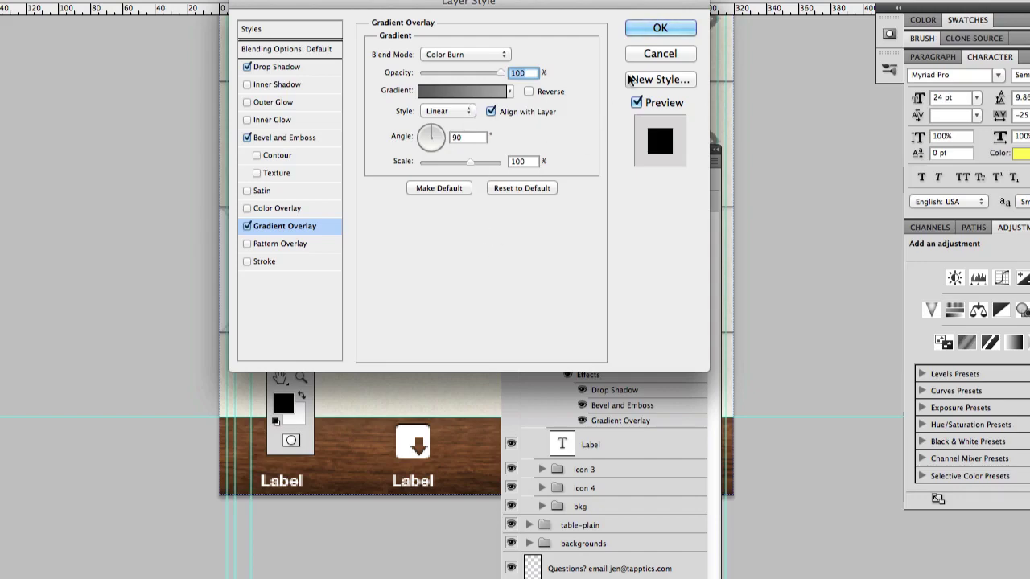
pyautogui.click(659, 53)
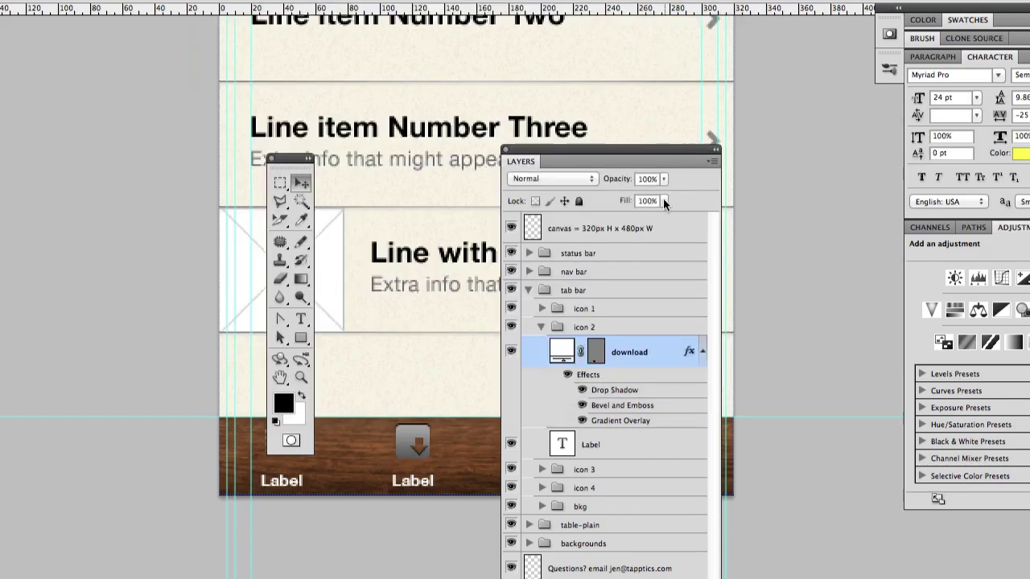
# Set the download layer's fill to 0% and its Gradient Overlay blend mode to Multiply.
pyautogui.click(664, 202)
pyautogui.moveTo(669, 218); pyautogui.dragTo(354, 194)
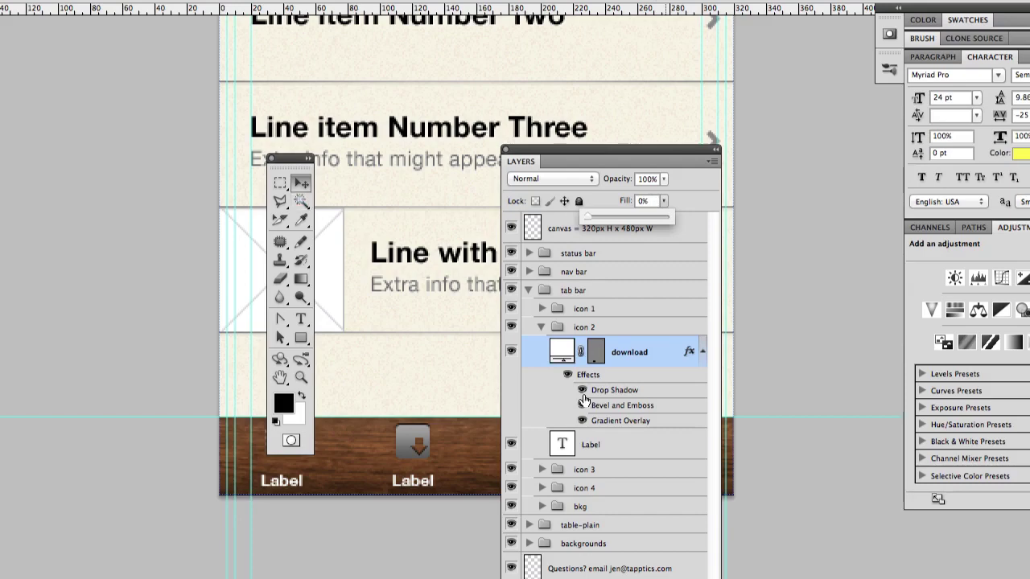
pyautogui.doubleClick(616, 421)
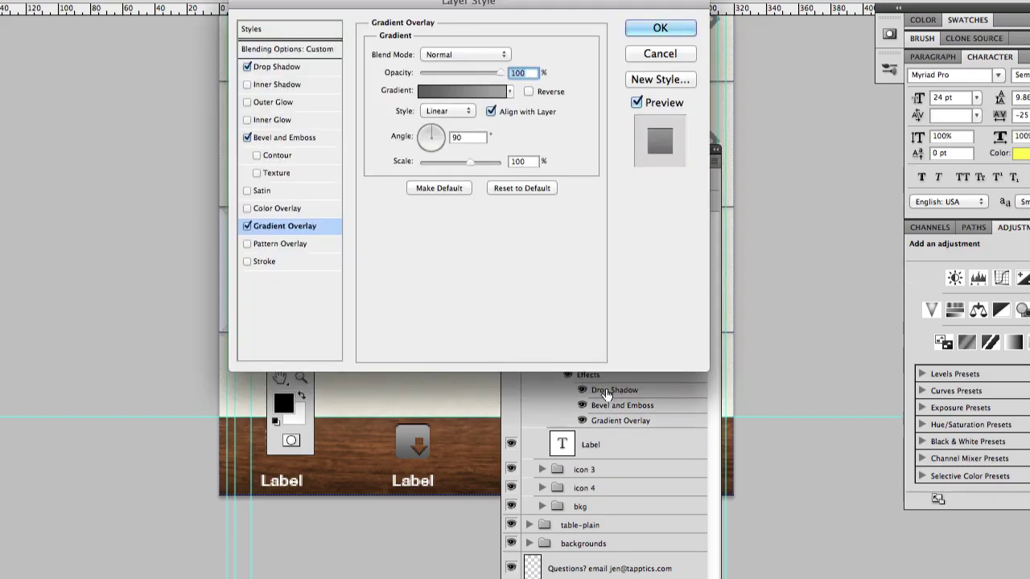
pyautogui.click(452, 55)
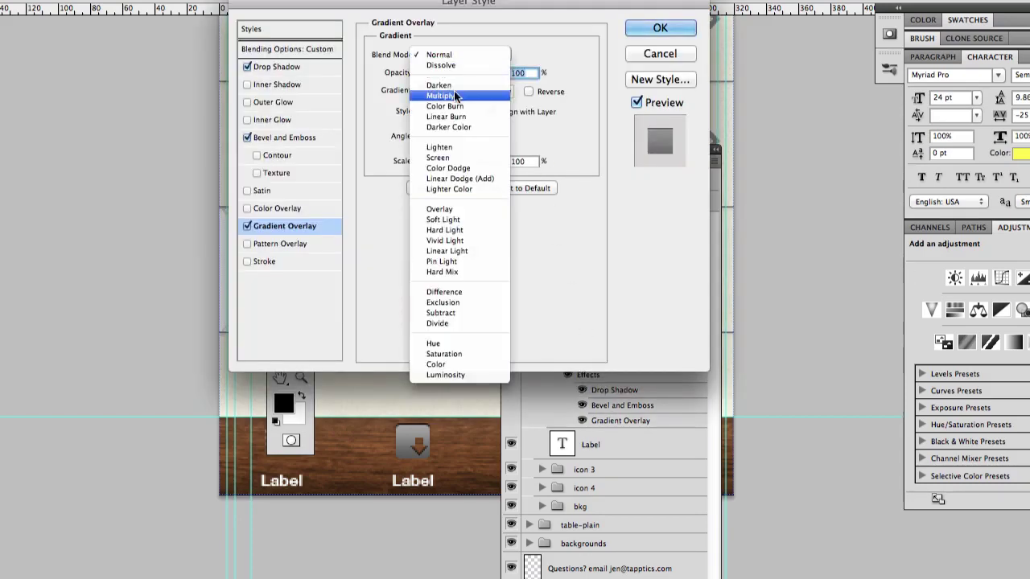
pyautogui.click(455, 95)
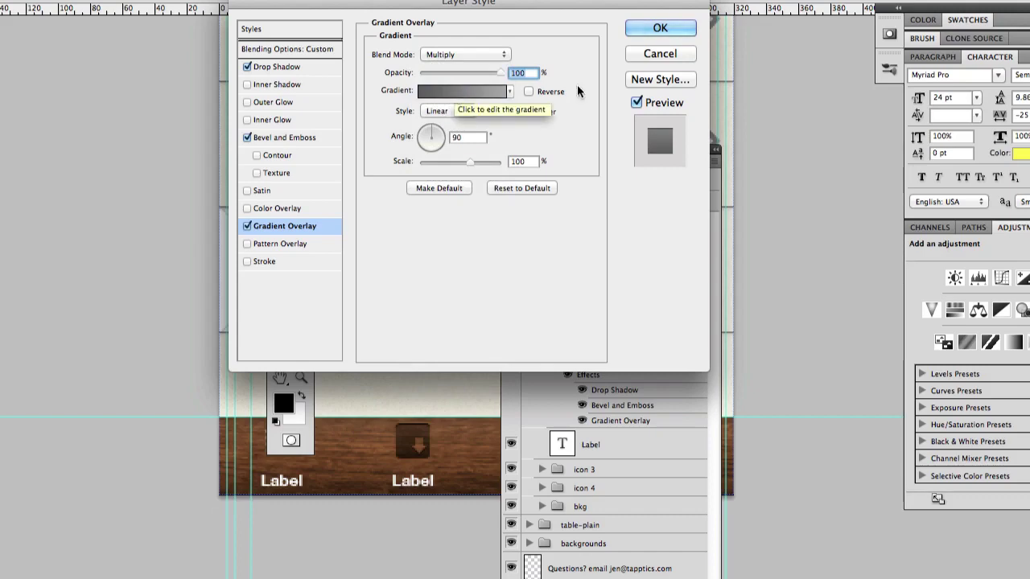
pyautogui.click(659, 29)
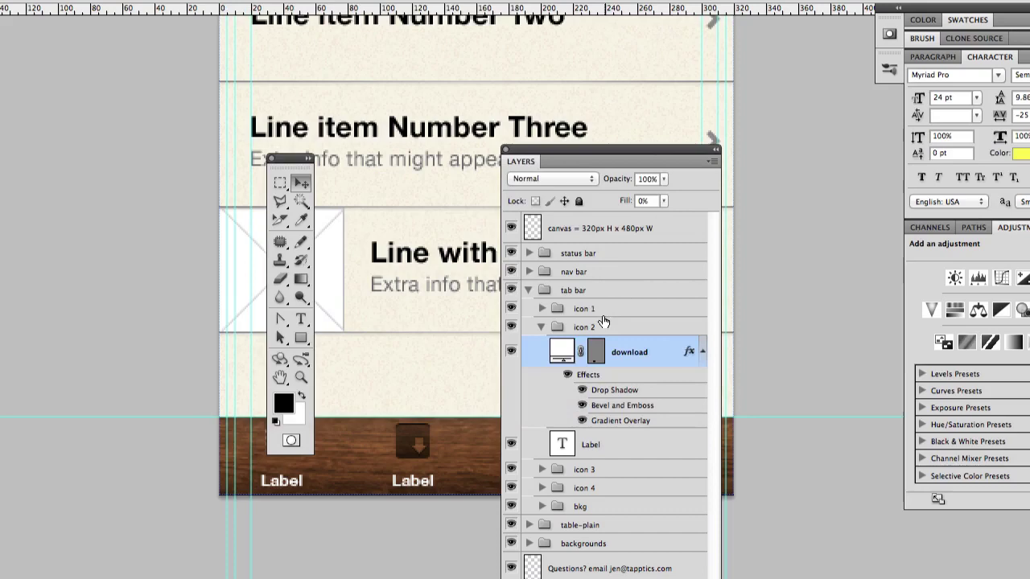
# Toggle the download icon's Bevel and Emboss on and off, leave it hidden, and open its Outer Bevel settings.
pyautogui.click(582, 406)
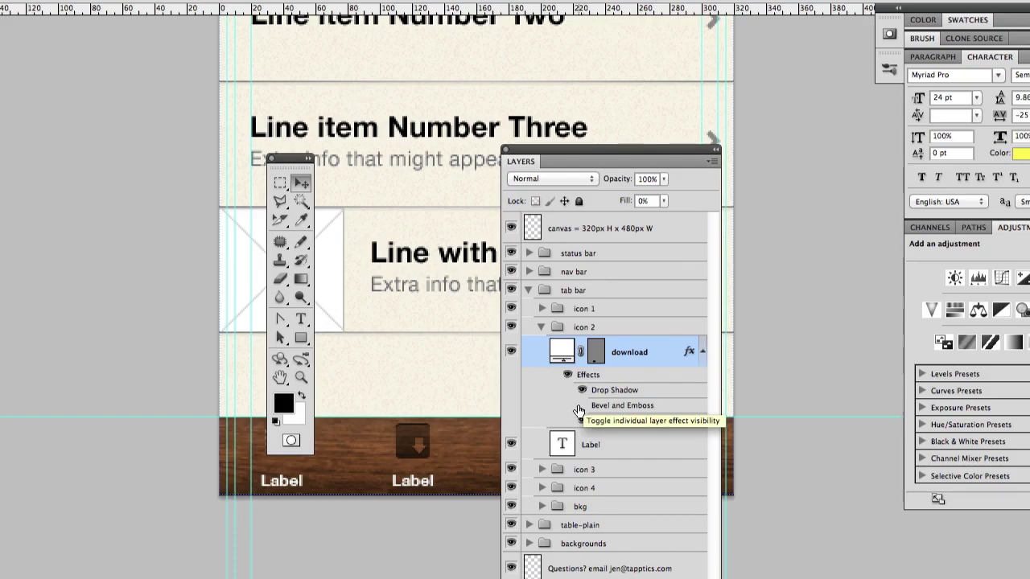
pyautogui.click(580, 407)
pyautogui.press('super+equal')
pyautogui.press('super+equal')
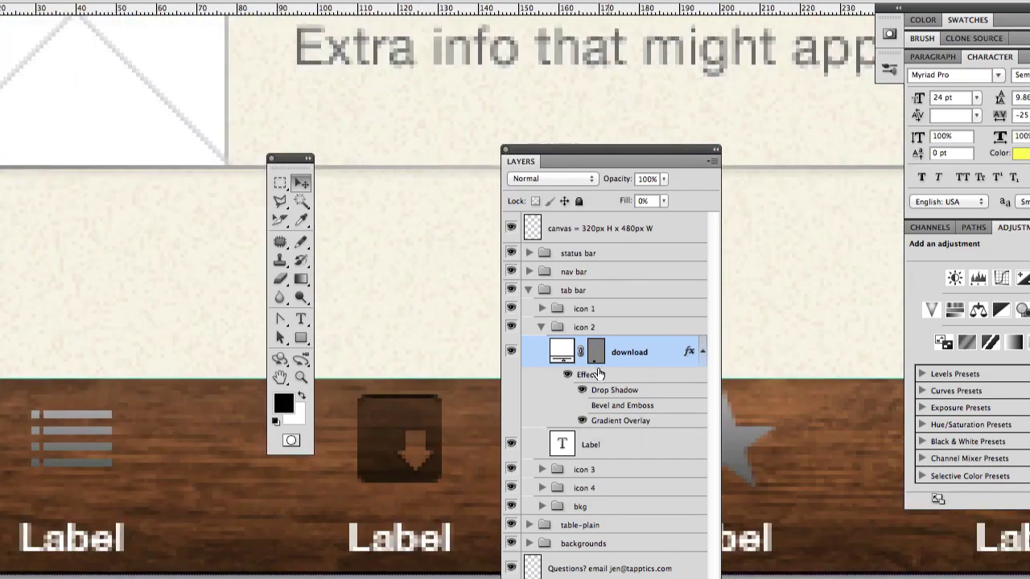
pyautogui.click(581, 406)
pyautogui.click(582, 406)
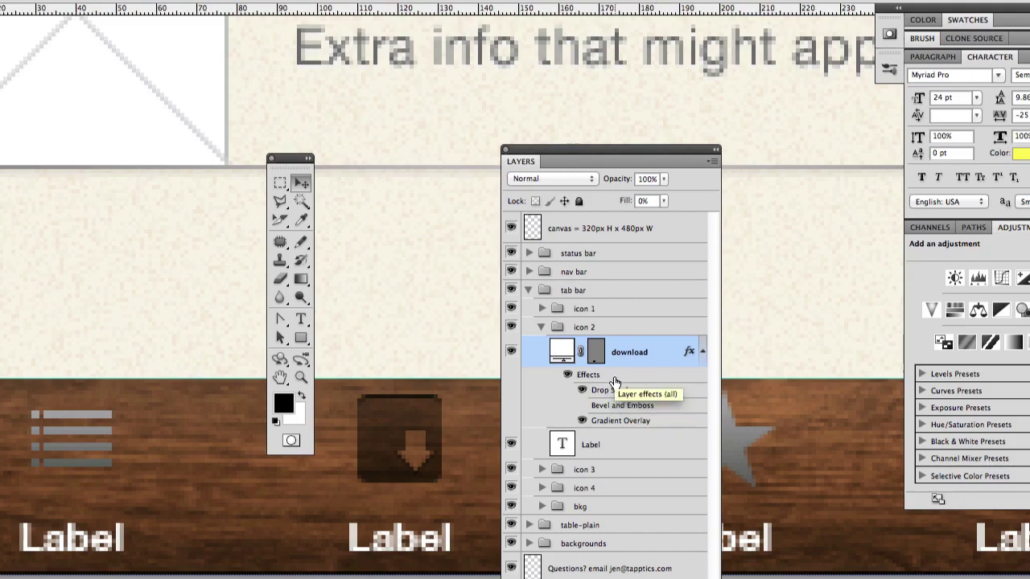
pyautogui.doubleClick(614, 378)
# Adjust the Bevel and Emboss highlight opacity, trying values around 70 and 61.
pyautogui.click(295, 137)
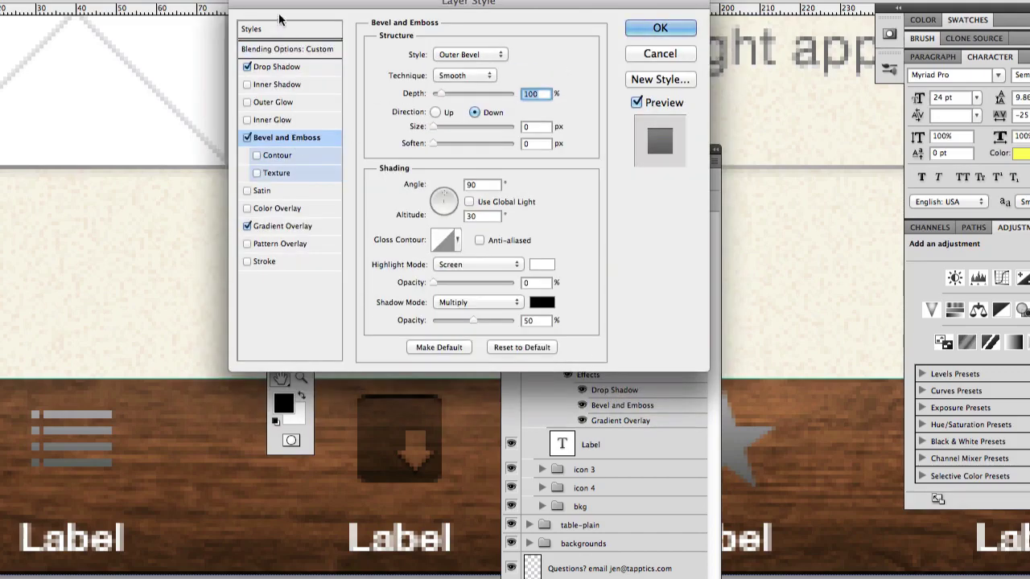
pyautogui.moveTo(281, 4); pyautogui.dragTo(380, 0)
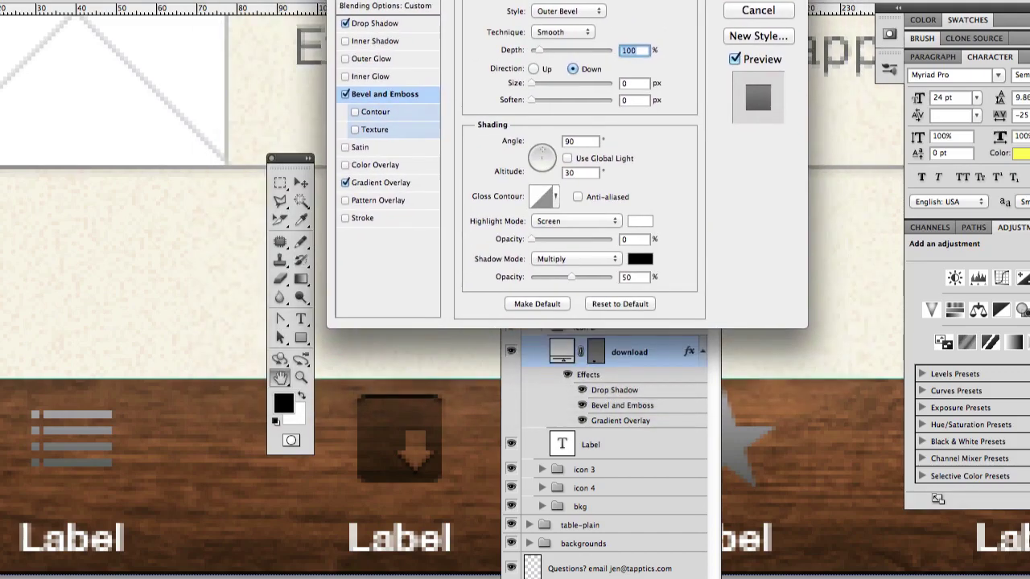
pyautogui.click(529, 239)
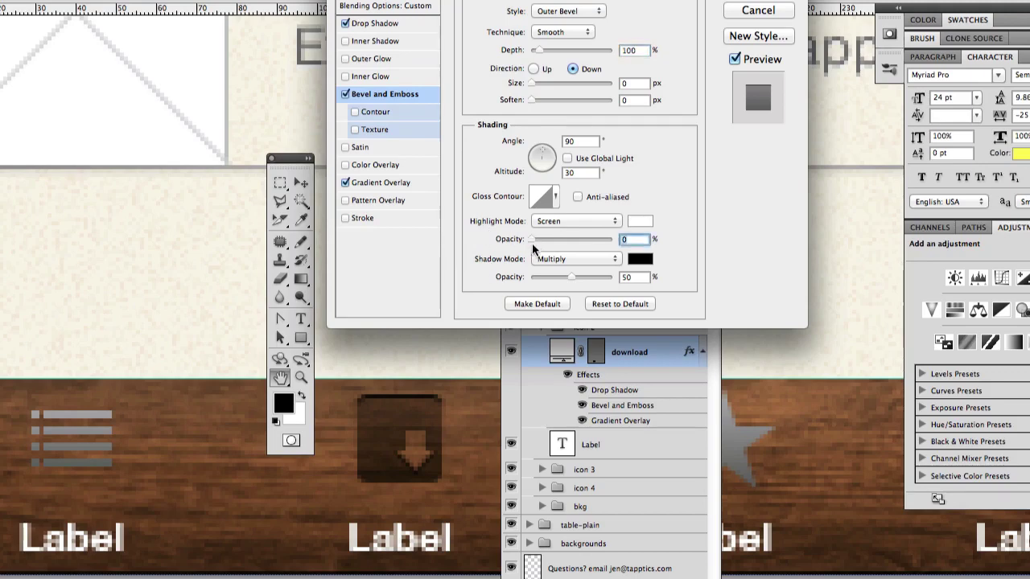
pyautogui.moveTo(530, 237); pyautogui.dragTo(578, 241)
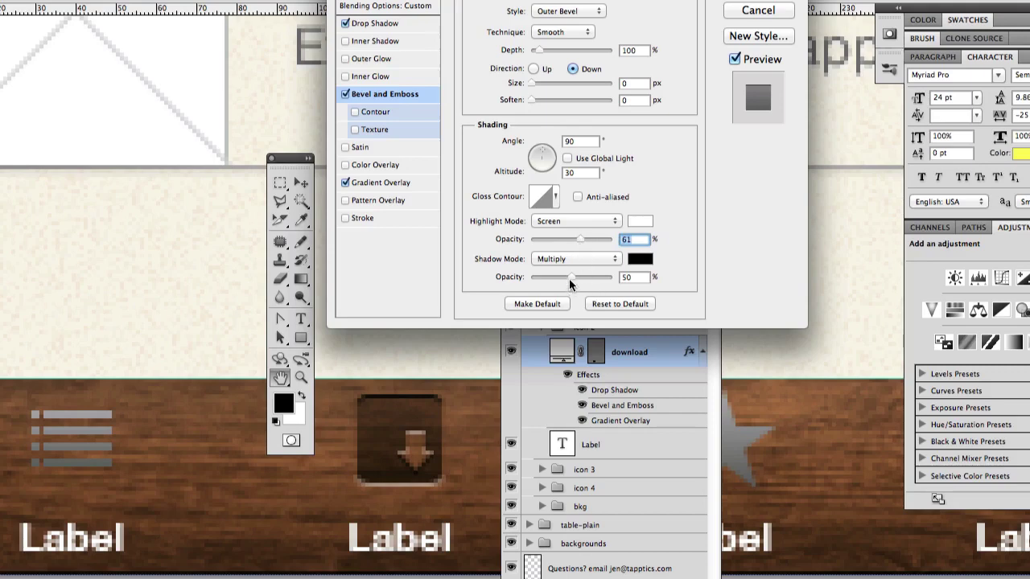
pyautogui.moveTo(569, 279); pyautogui.dragTo(461, 283)
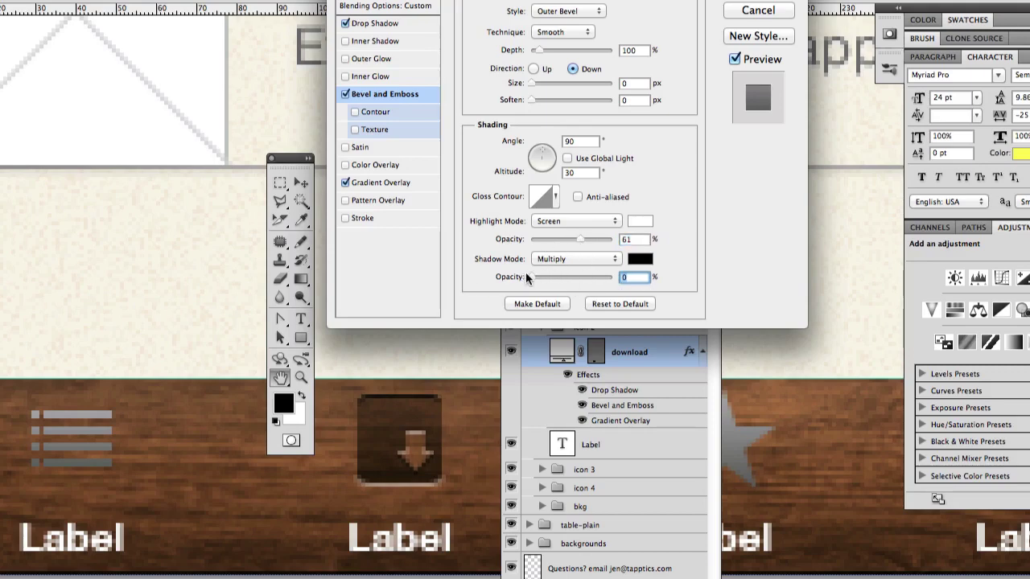
pyautogui.moveTo(578, 236); pyautogui.dragTo(553, 239)
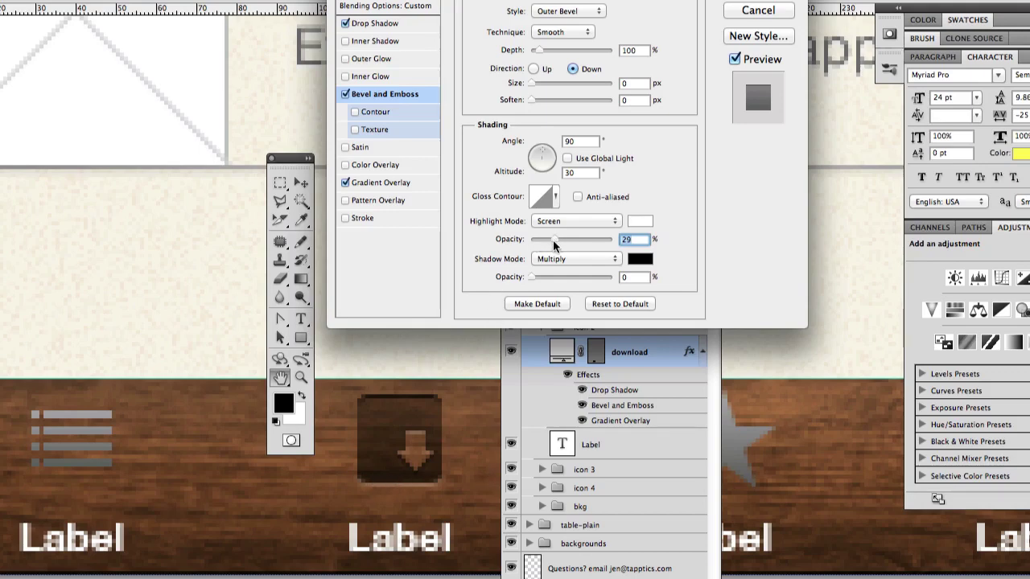
# Experiment with the bevel light angle, altitude and 84 highlight opacity, then discard the changes.
pyautogui.click(542, 158)
pyautogui.click(542, 156)
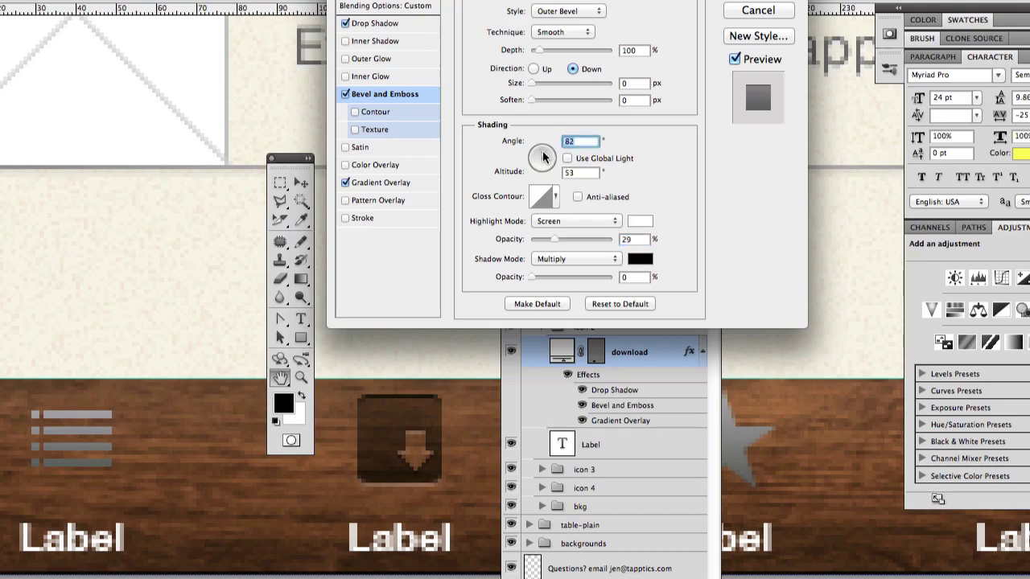
pyautogui.moveTo(542, 158); pyautogui.dragTo(542, 154)
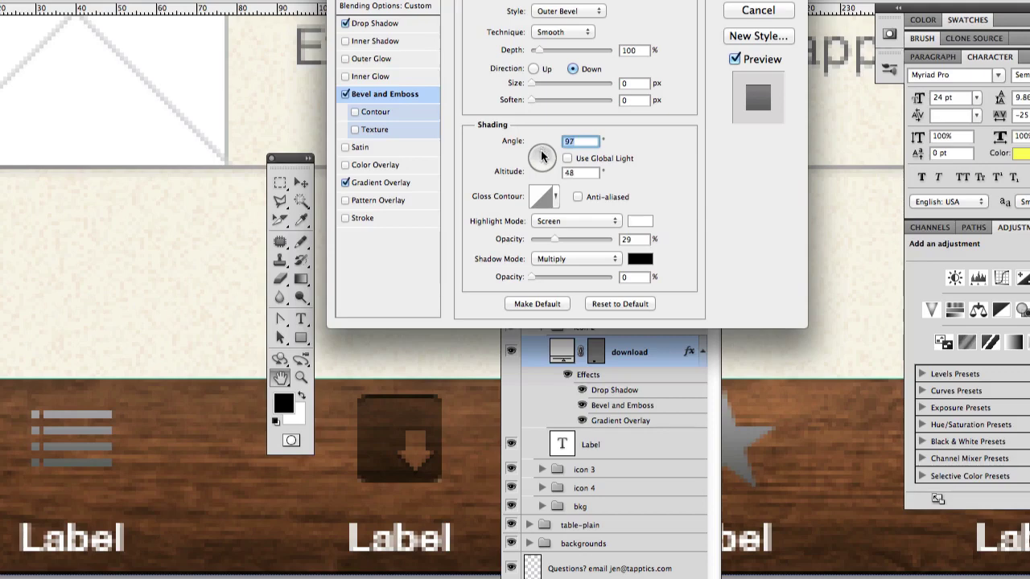
pyautogui.moveTo(542, 156); pyautogui.dragTo(544, 154)
pyautogui.click(598, 239)
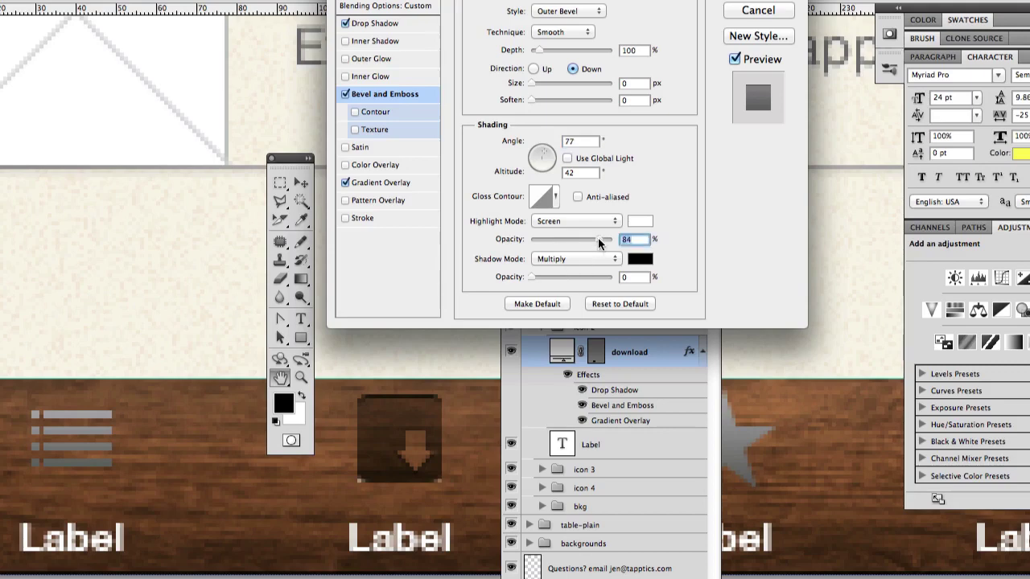
pyautogui.moveTo(545, 155); pyautogui.dragTo(541, 156)
pyautogui.click(542, 157)
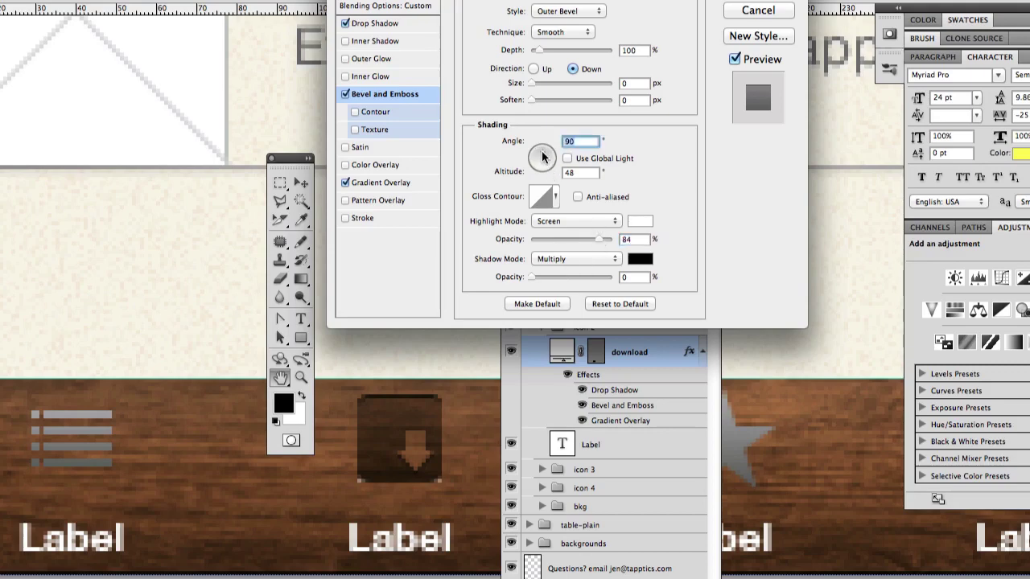
pyautogui.moveTo(543, 155); pyautogui.dragTo(542, 158)
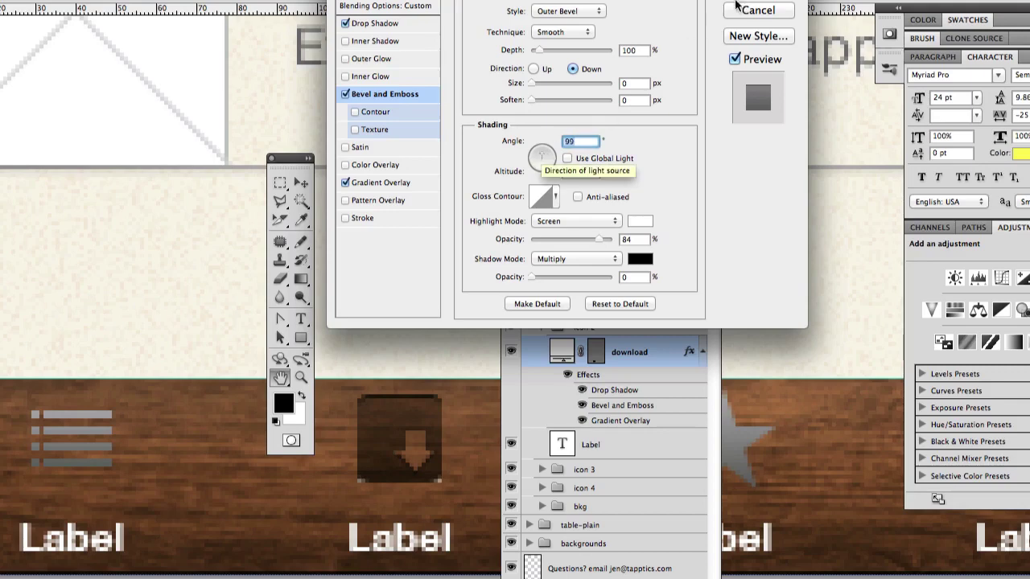
pyautogui.click(757, 11)
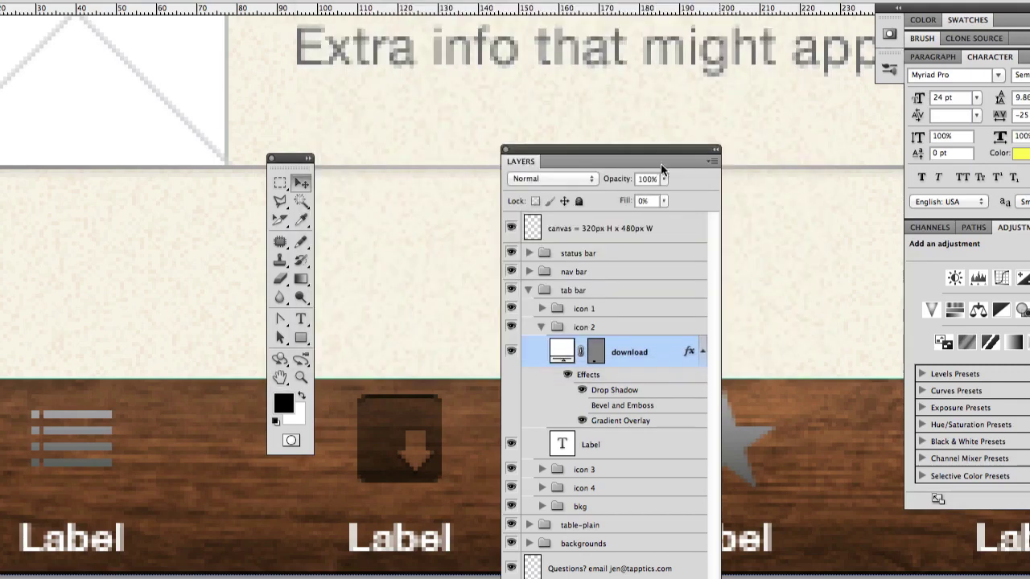
# Reopen the bevel settings, set highlight opacity to 62%, and switch Bevel and Emboss off.
pyautogui.doubleClick(621, 406)
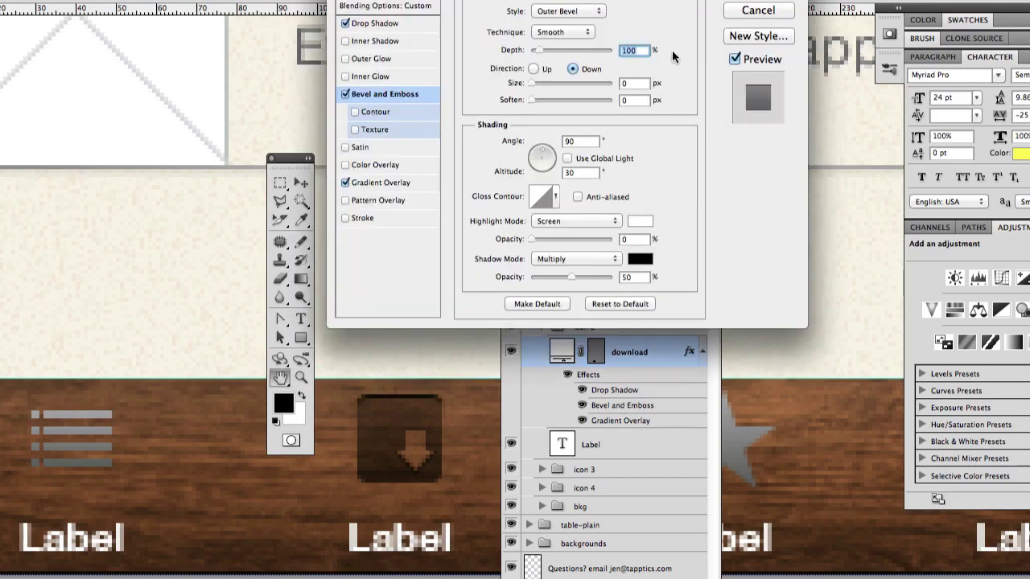
pyautogui.click(751, 9)
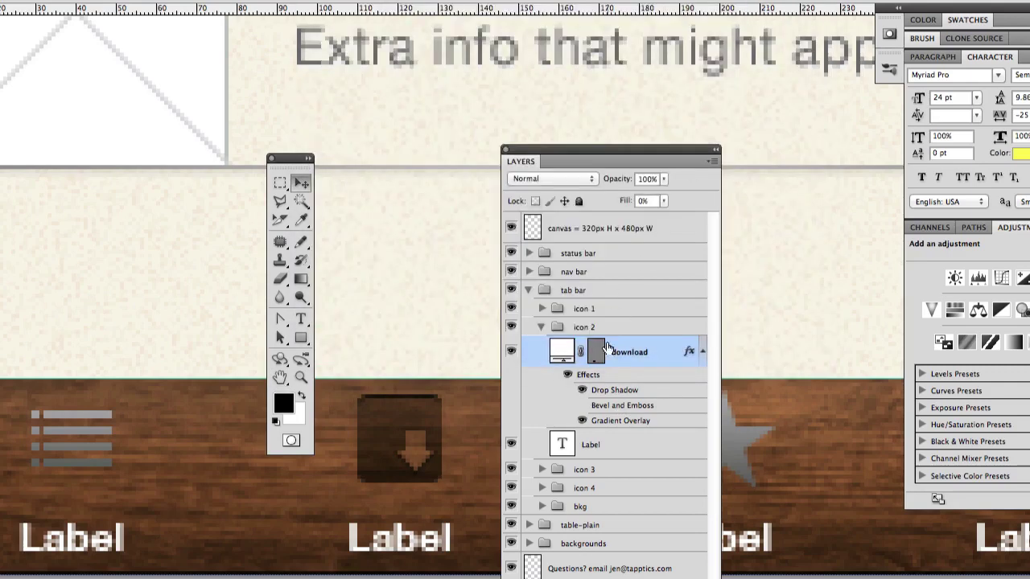
pyautogui.doubleClick(618, 406)
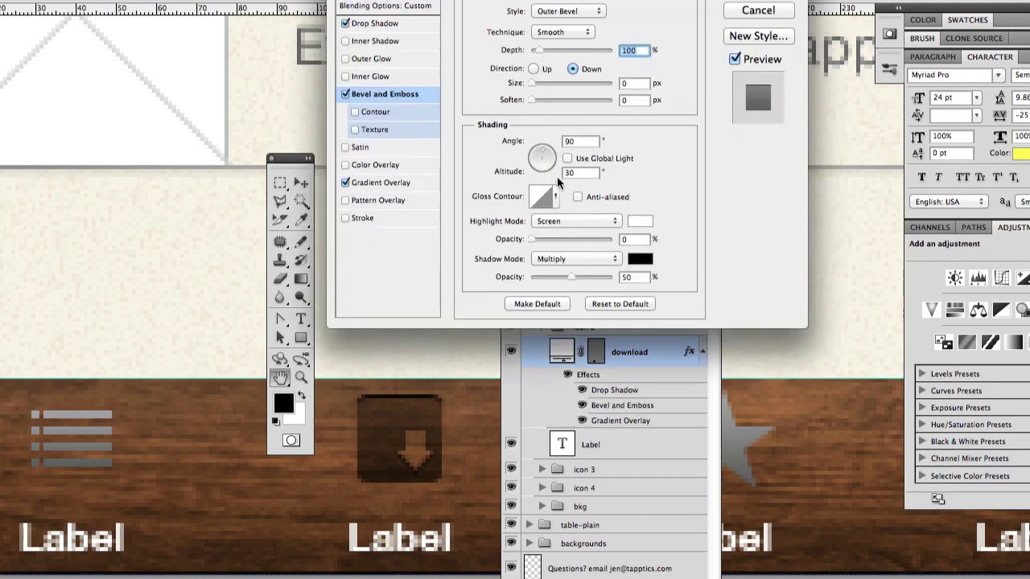
pyautogui.moveTo(533, 240); pyautogui.dragTo(580, 238)
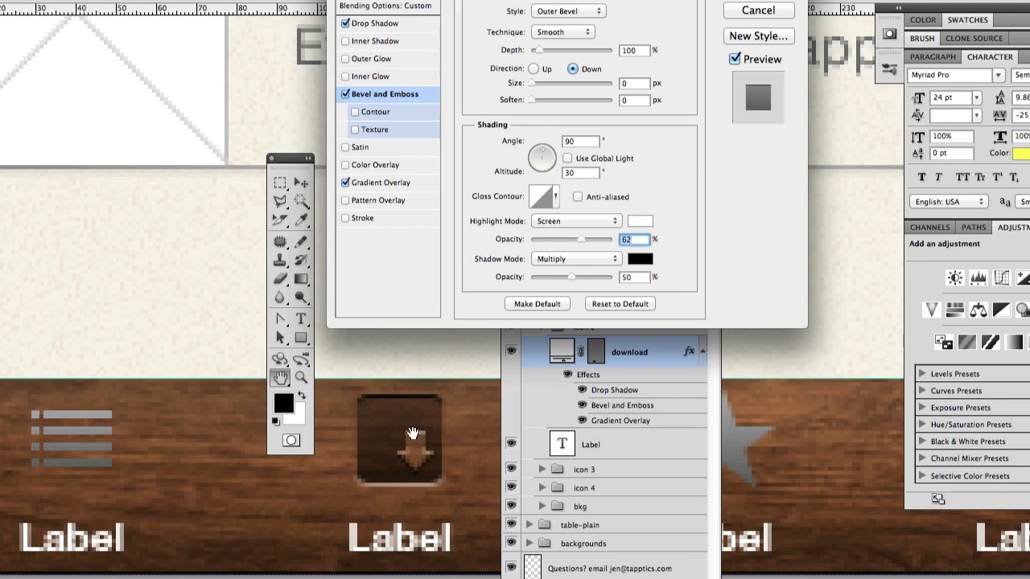
pyautogui.click(345, 93)
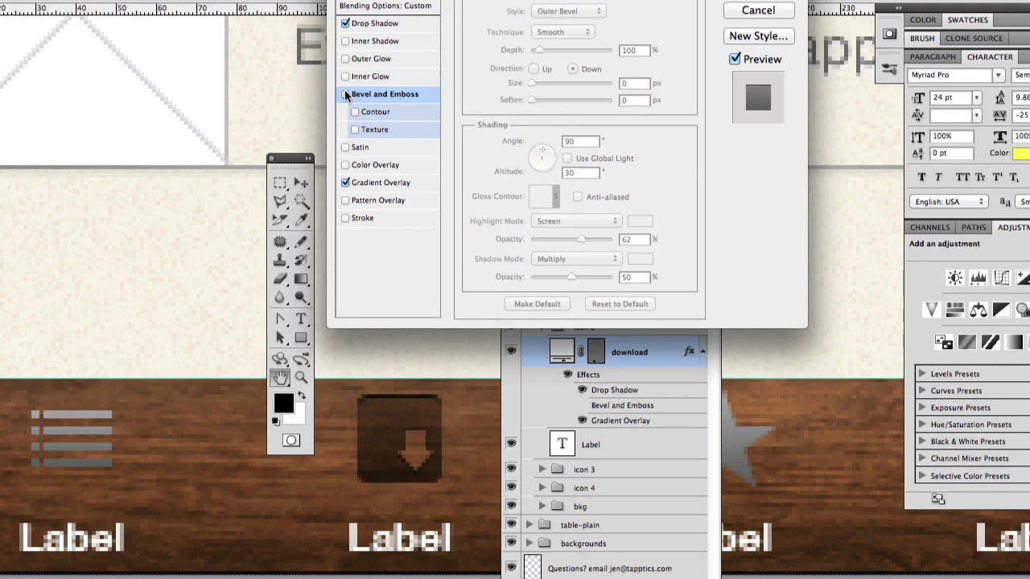
# Add an Inner Shadow to the download icon at 100% opacity, Normal blend, with its own light angle.
pyautogui.click(361, 43)
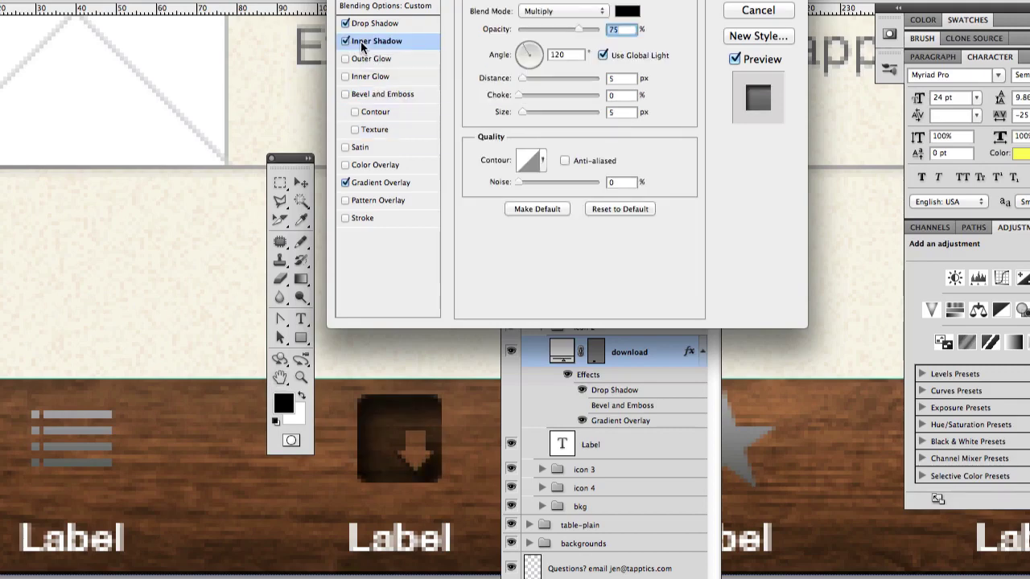
pyautogui.moveTo(576, 32); pyautogui.dragTo(620, 30)
pyautogui.click(563, 12)
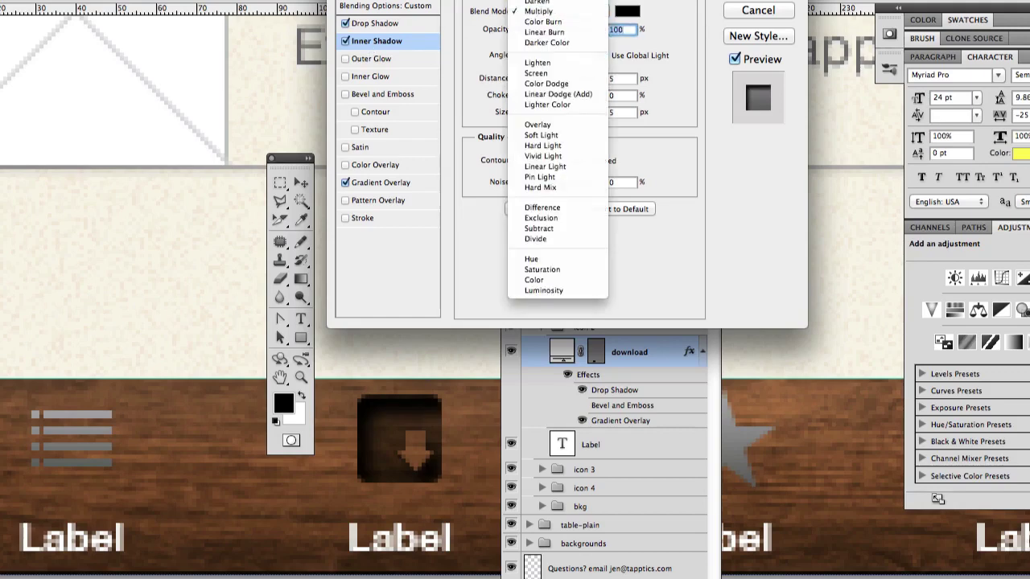
pyautogui.click(555, 7)
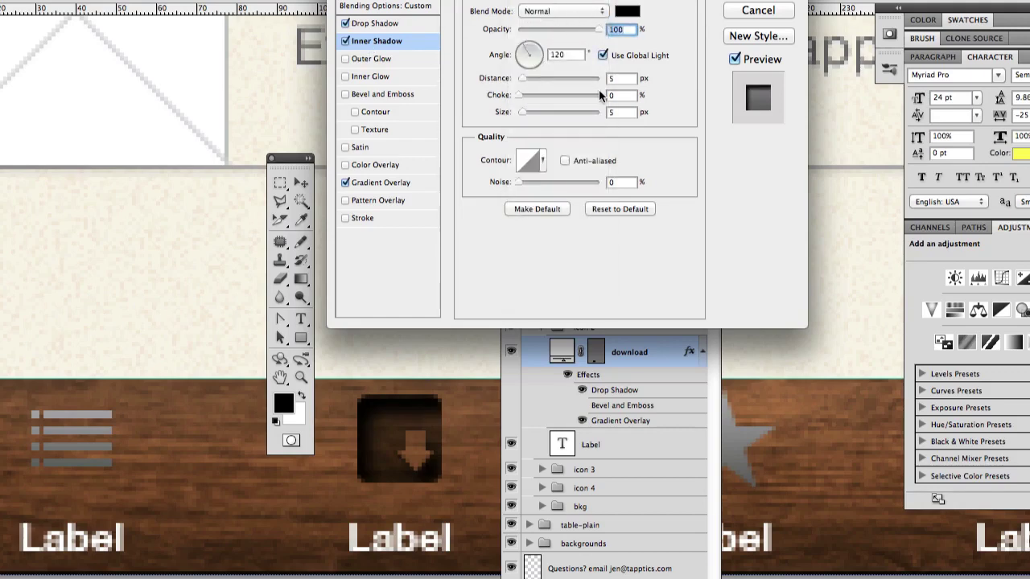
pyautogui.click(603, 55)
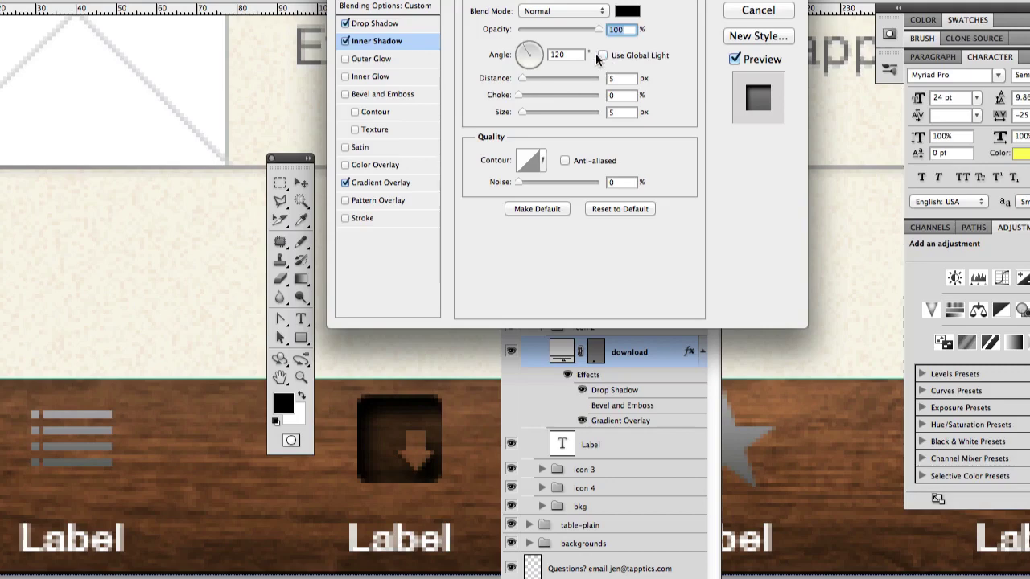
# Set the inner shadow to a 90° angle, 1 px distance and 0 px size.
pyautogui.doubleClick(555, 55)
pyautogui.write('90')
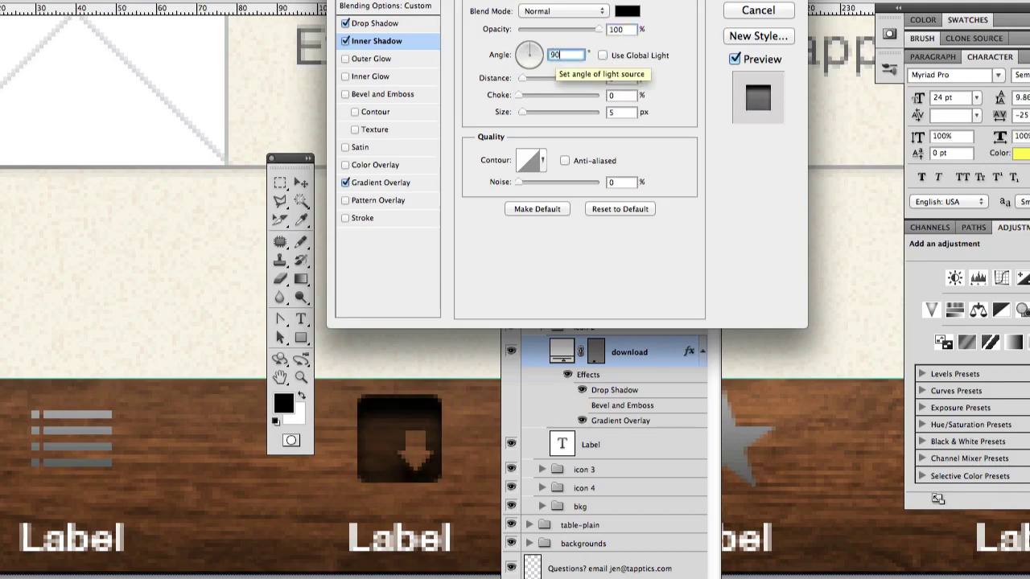
pyautogui.press('Tab')
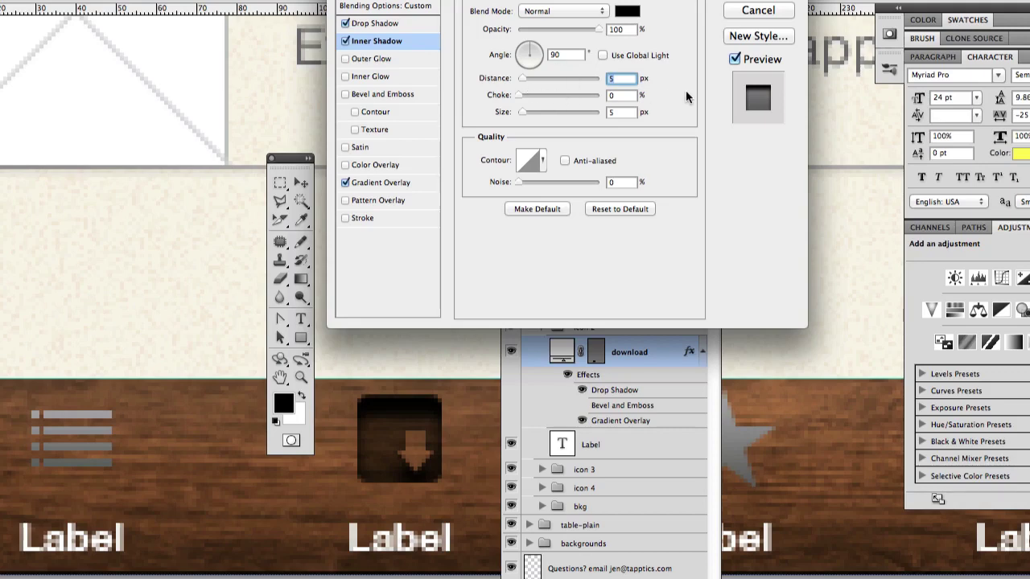
pyautogui.write('1')
pyautogui.press('Tab')
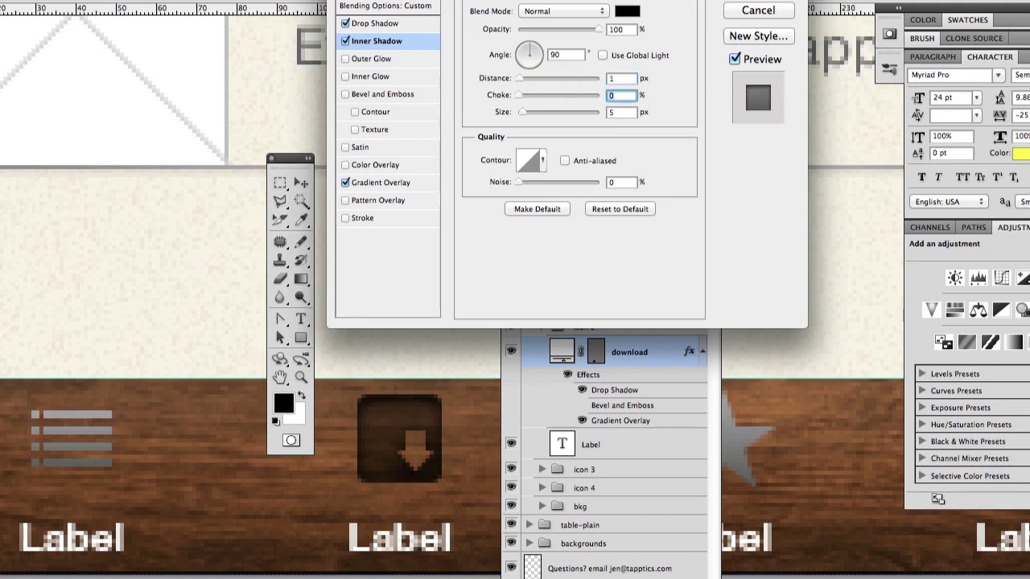
pyautogui.press('Tab')
pyautogui.write('0')
pyautogui.press('Tab')
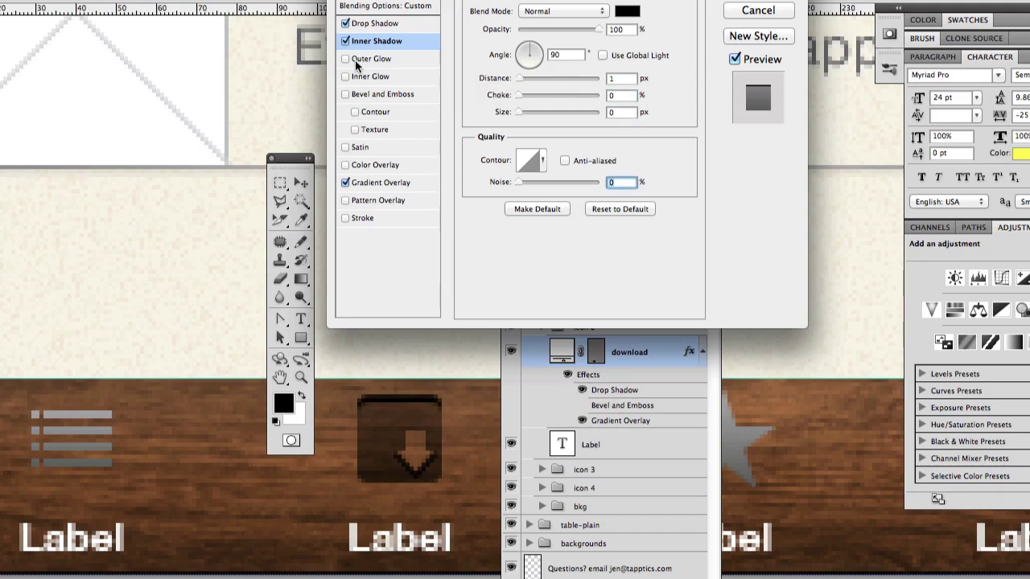
# Set the drop shadow to a 90° angle, Normal blend mode and 100% opacity.
pyautogui.click(346, 23)
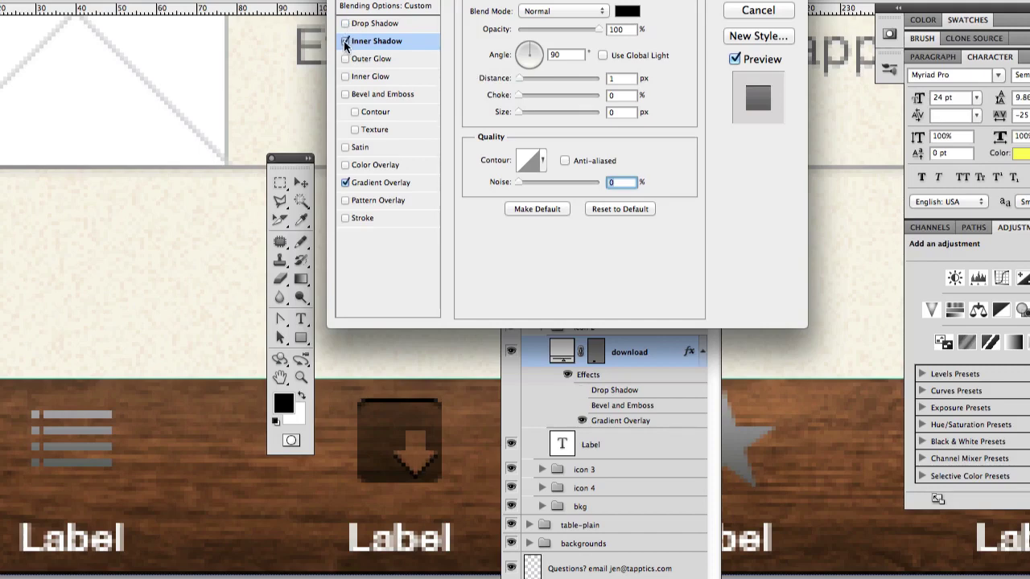
pyautogui.click(345, 41)
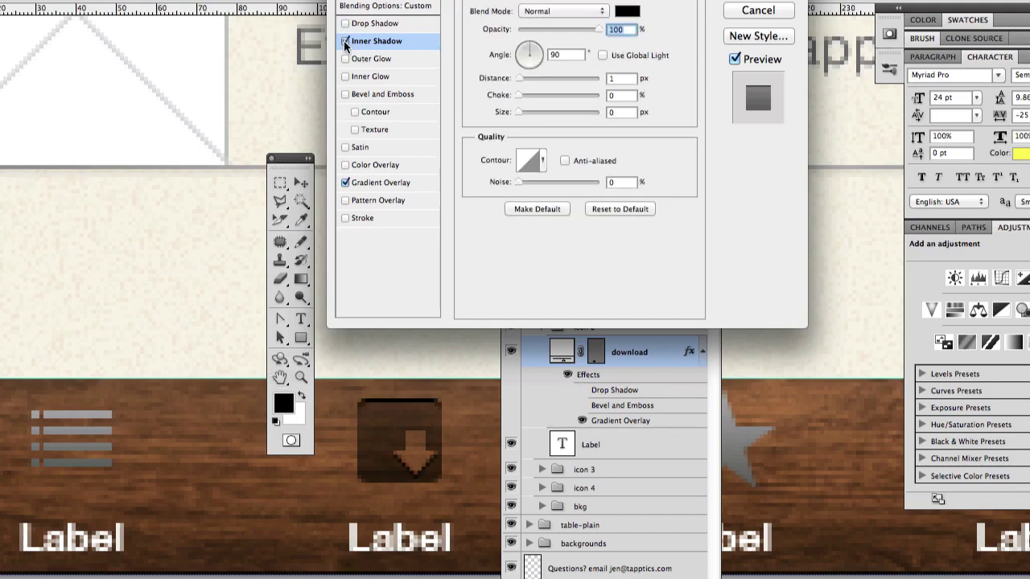
pyautogui.click(345, 23)
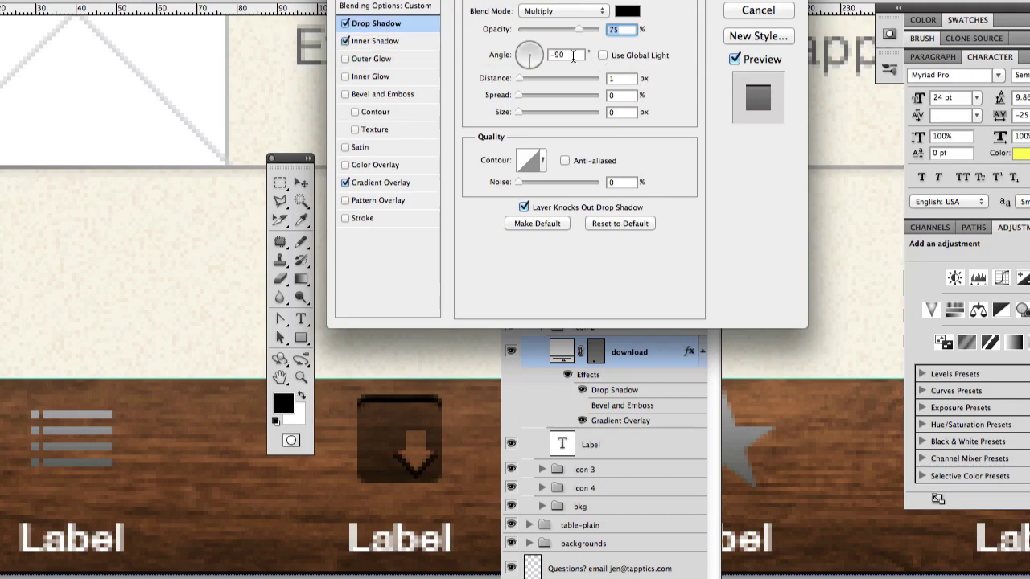
pyautogui.doubleClick(559, 55)
pyautogui.write('90')
pyautogui.press('Tab')
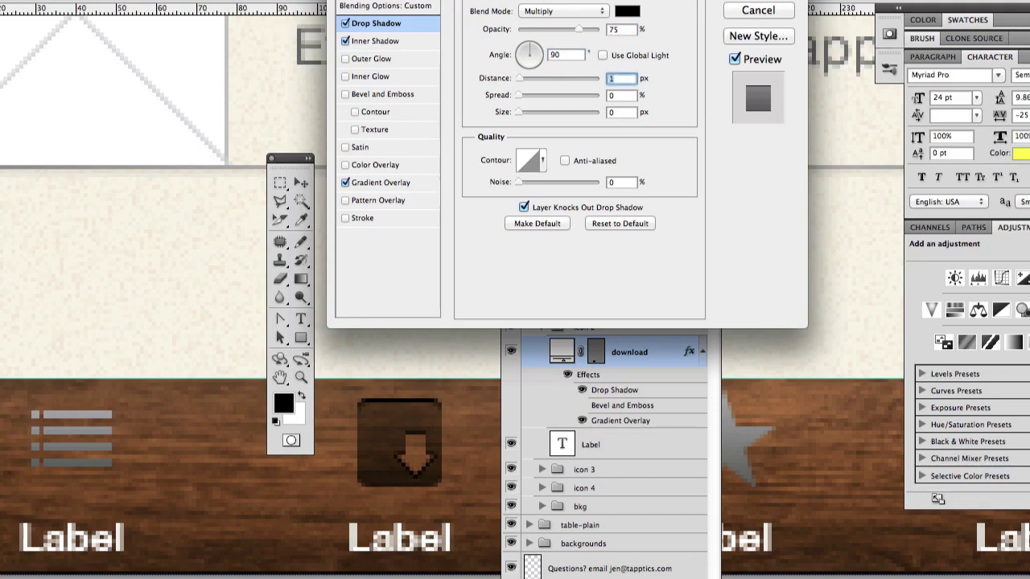
pyautogui.click(576, 18)
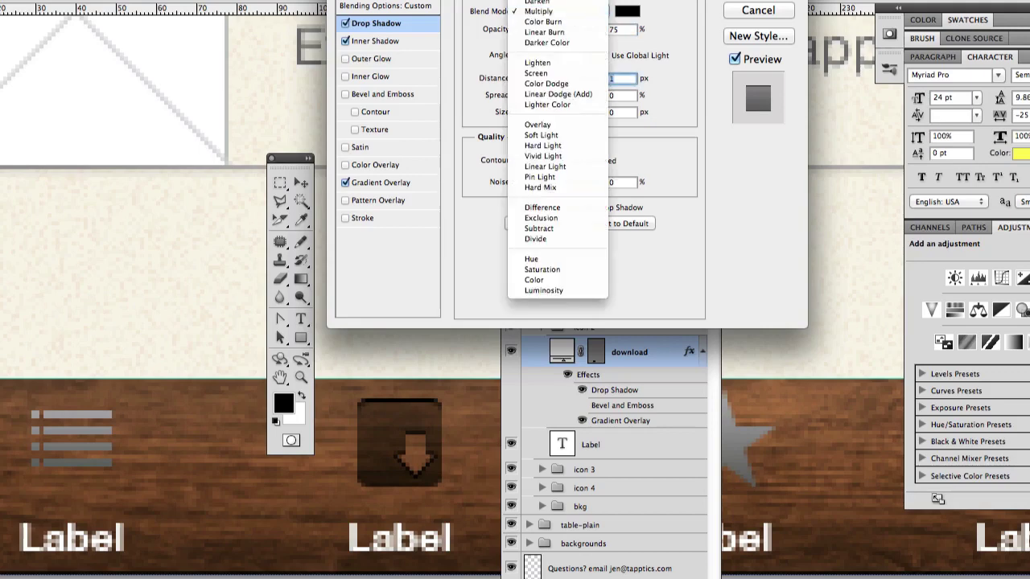
pyautogui.click(554, 3)
pyautogui.moveTo(579, 29); pyautogui.dragTo(612, 31)
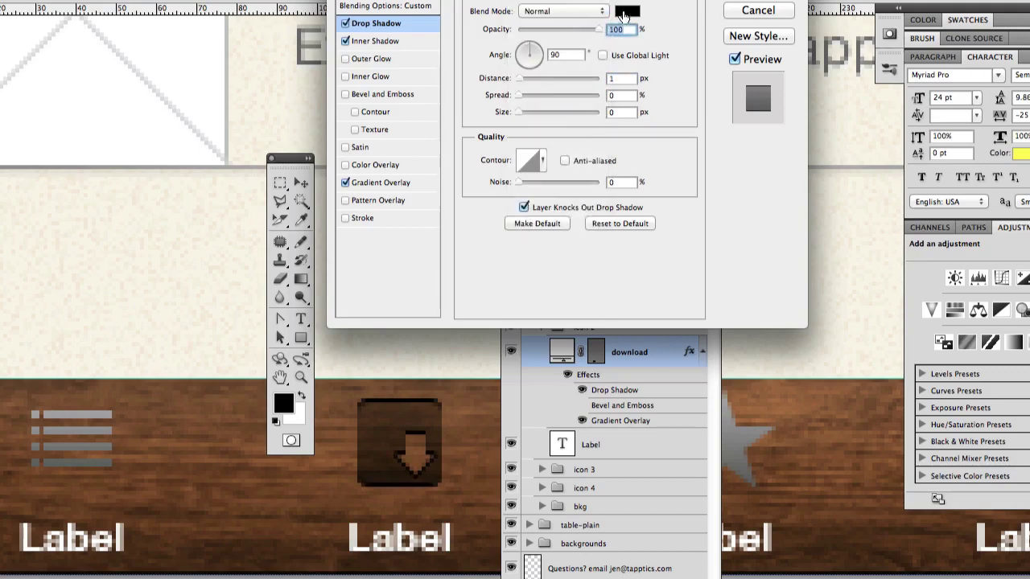
# Give the drop shadow a medium light brown colour sampled from the wood and confirm.
pyautogui.click(627, 11)
pyautogui.click(353, 385)
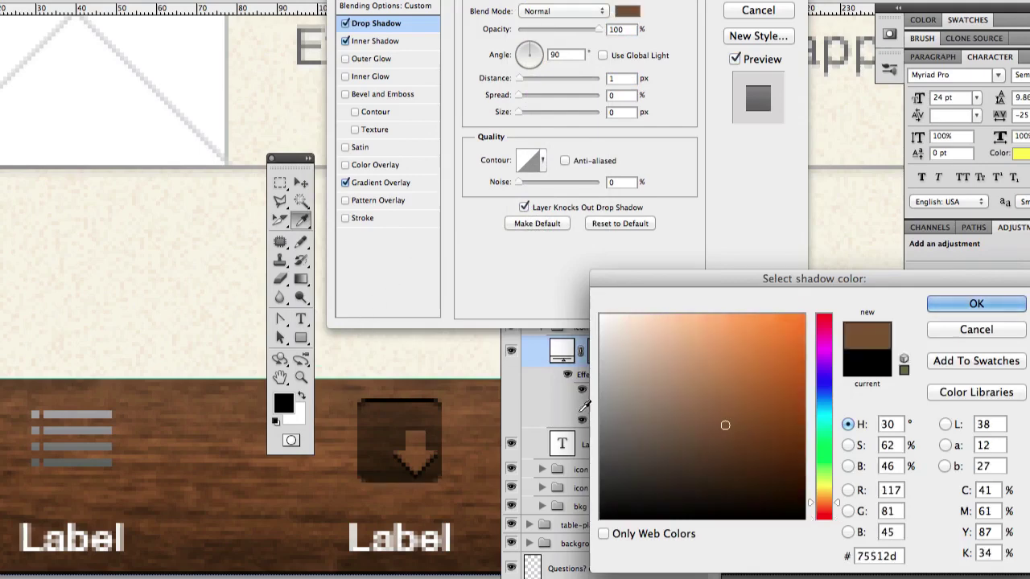
pyautogui.click(691, 364)
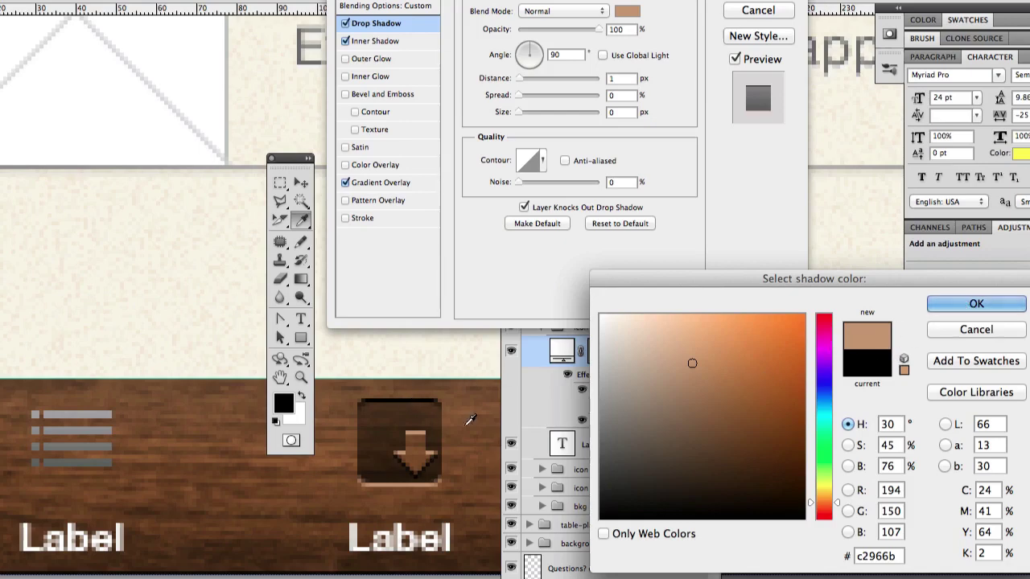
pyautogui.click(470, 413)
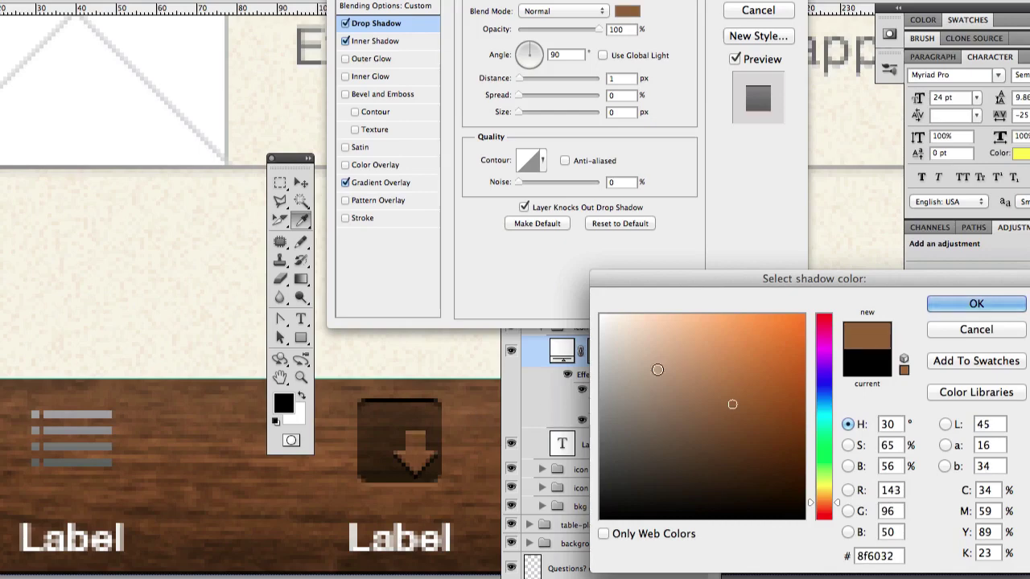
pyautogui.click(715, 386)
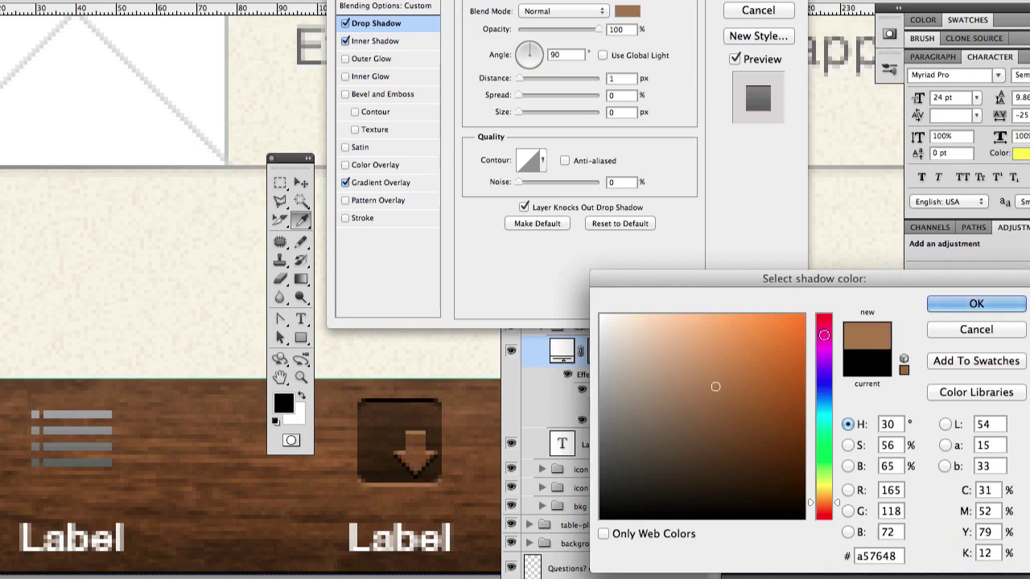
pyautogui.press('Return')
pyautogui.press('Return')
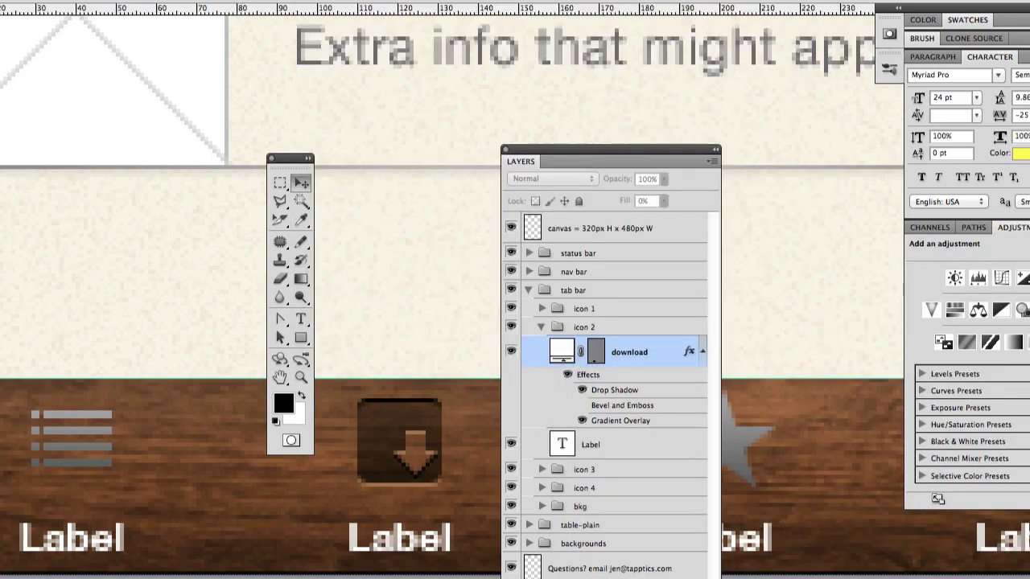
# Delete the unused Bevel and Emboss effect from the download layer.
pyautogui.rightClick(661, 353)
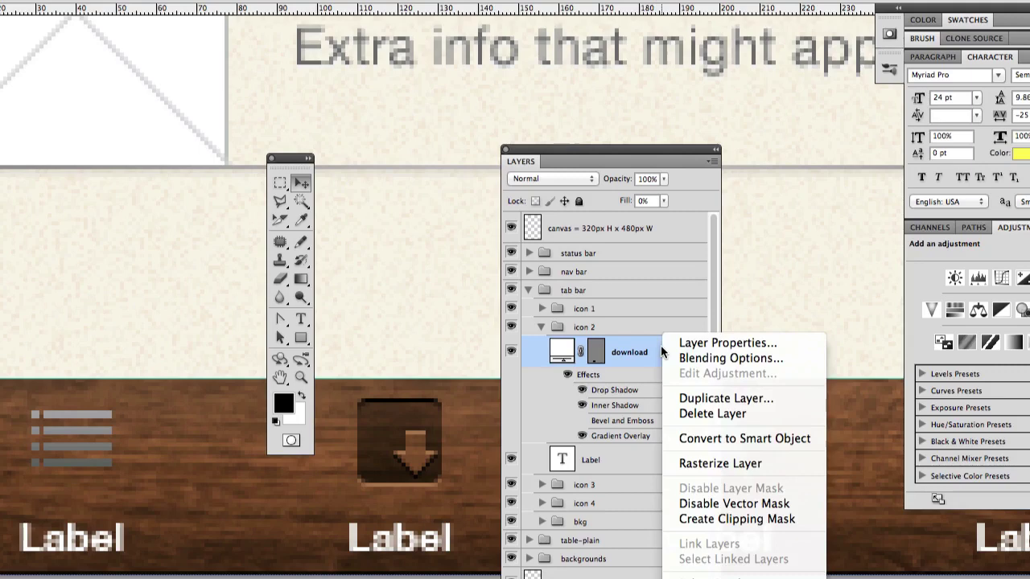
pyautogui.click(624, 421)
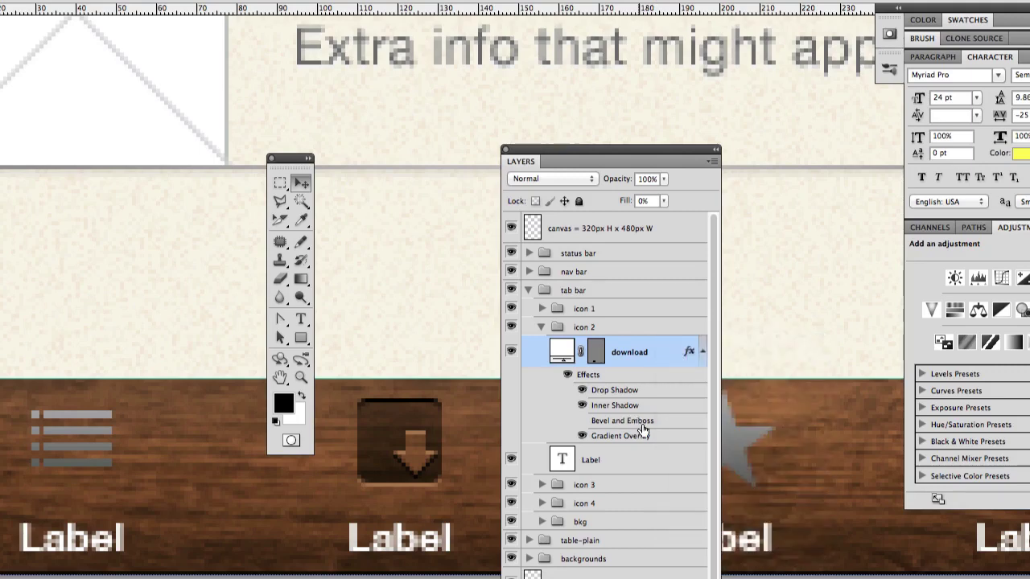
pyautogui.moveTo(639, 426); pyautogui.dragTo(687, 578)
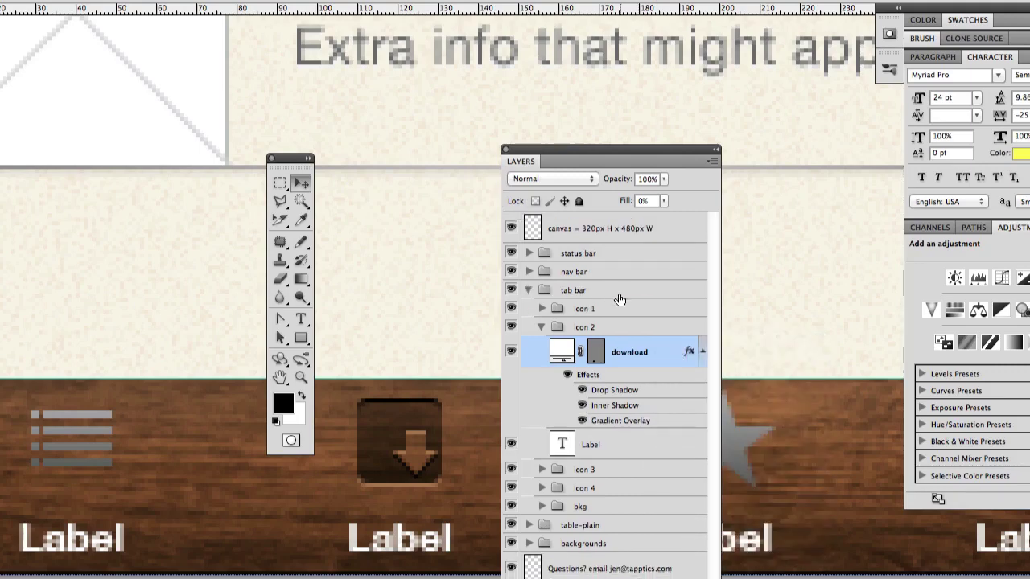
pyautogui.rightClick(661, 348)
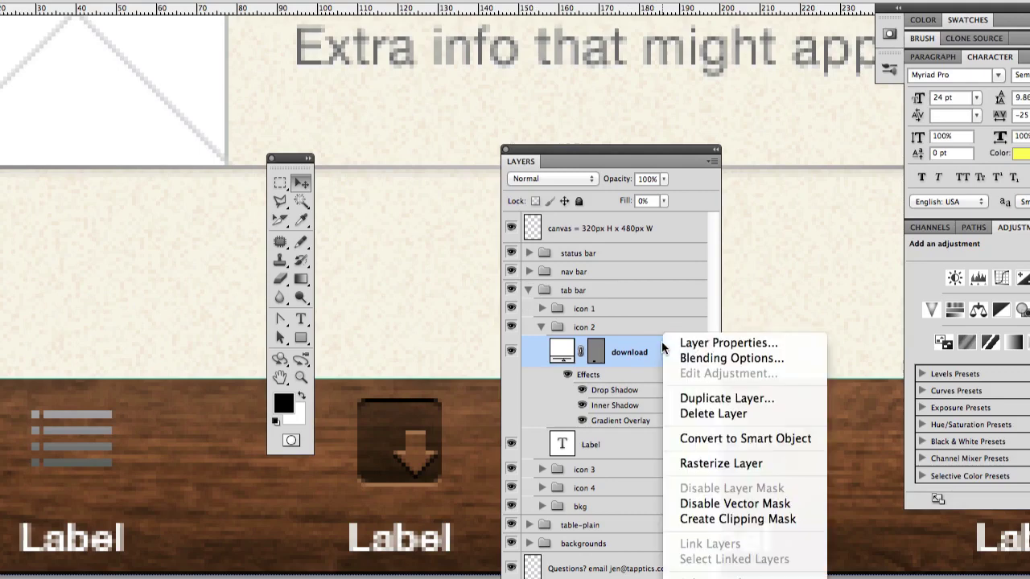
pyautogui.press('Escape')
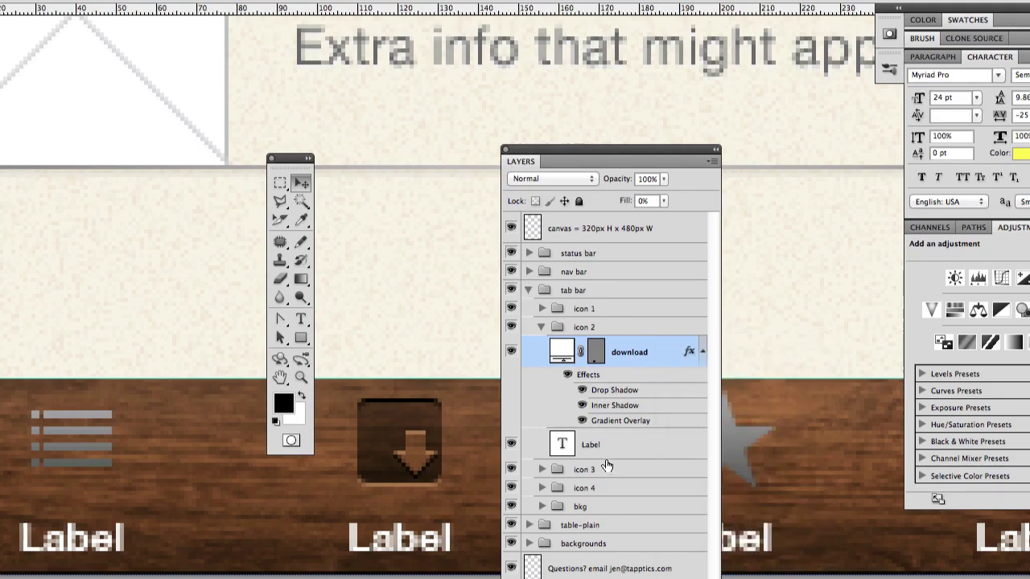
# Paste the download icon's engraved layer style onto the list, star and settings layers.
pyautogui.click(541, 330)
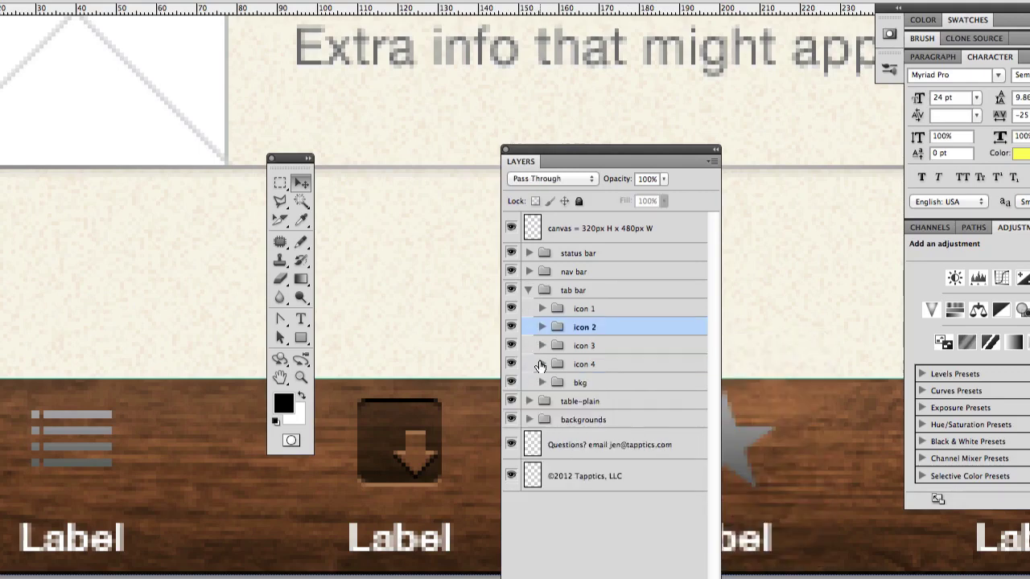
pyautogui.click(541, 363)
pyautogui.click(542, 345)
pyautogui.click(540, 312)
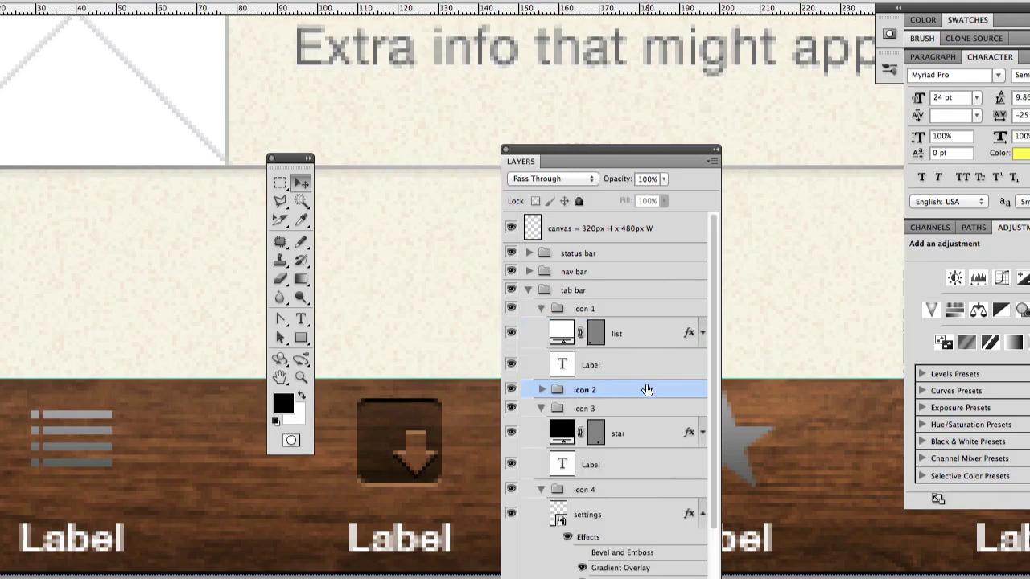
pyautogui.click(642, 344)
pyautogui.keyDown('super'); pyautogui.click(633, 515); pyautogui.keyUp('super')
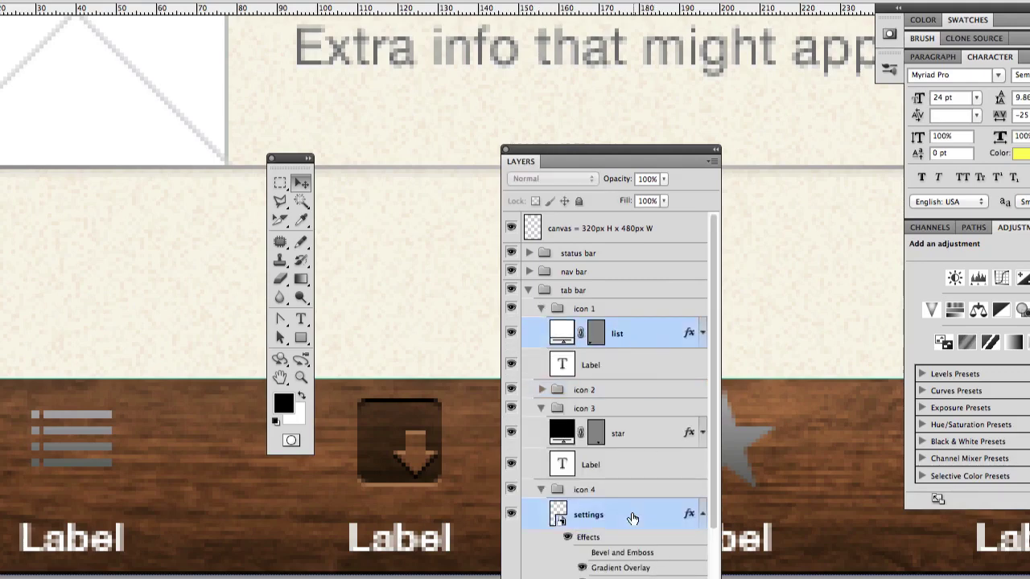
pyautogui.scroll(-3, 632, 518)
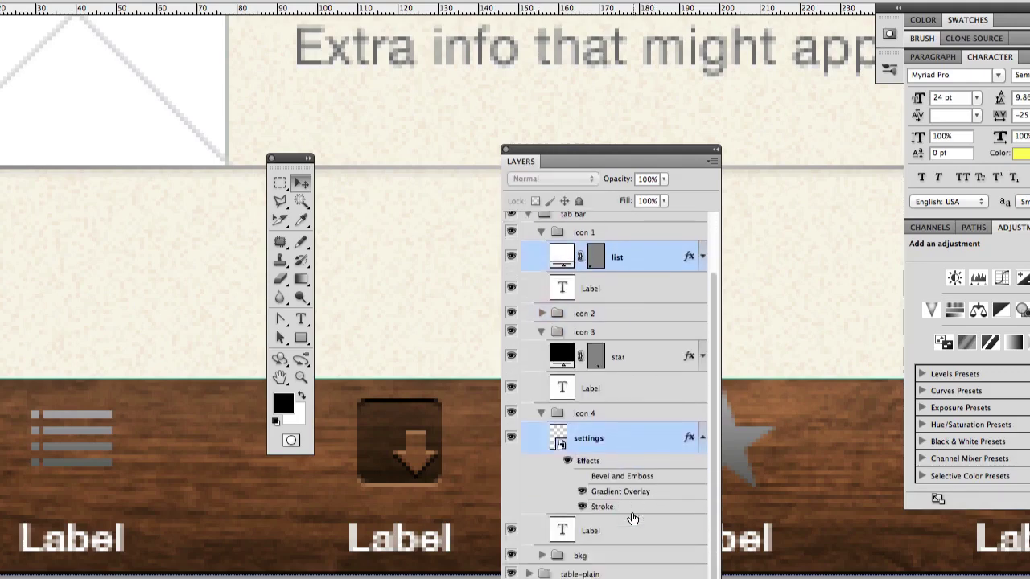
pyautogui.keyDown('super'); pyautogui.click(636, 345); pyautogui.keyUp('super')
pyautogui.rightClick(636, 345)
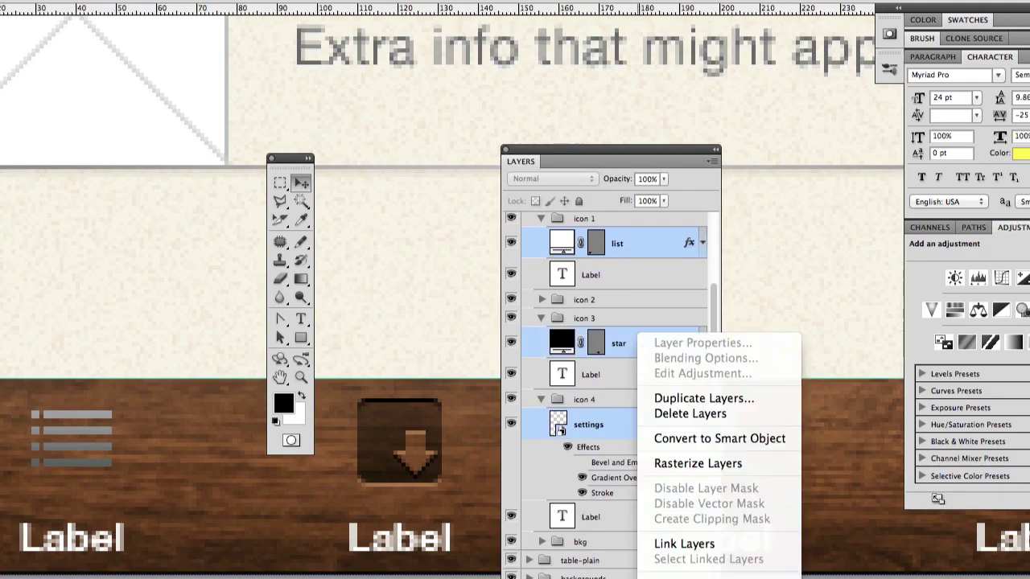
pyautogui.click(700, 572)
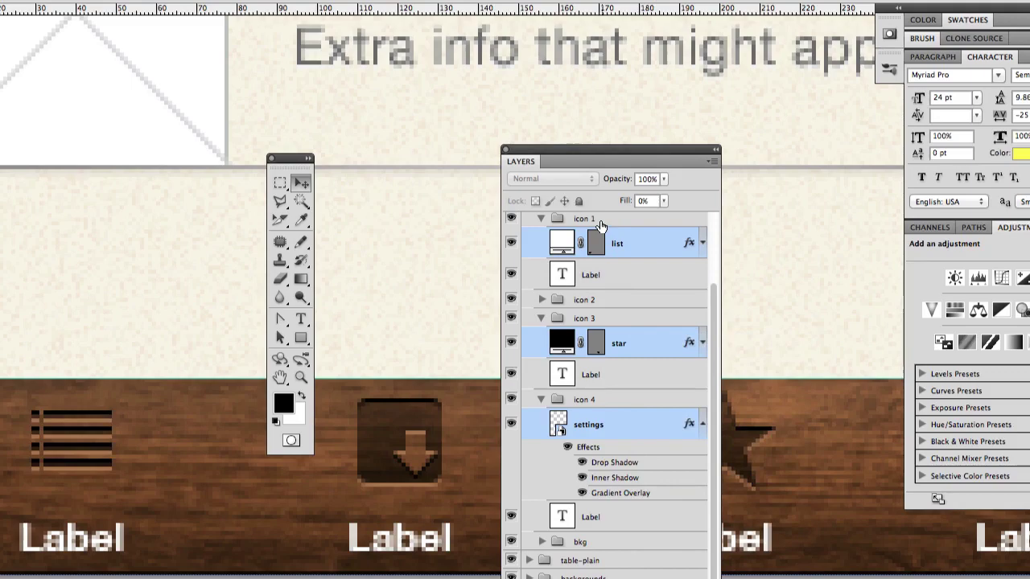
pyautogui.press('super+minus')
pyautogui.press('super+minus')
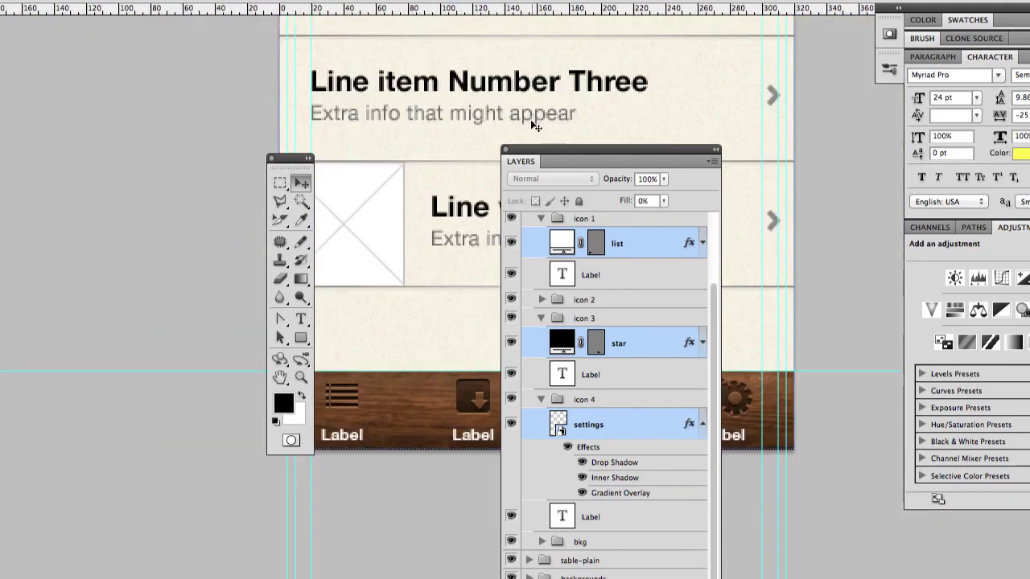
# Copy the download icon's drop shadow onto its Label text and open that shadow's settings.
pyautogui.moveTo(526, 162); pyautogui.dragTo(811, 83)
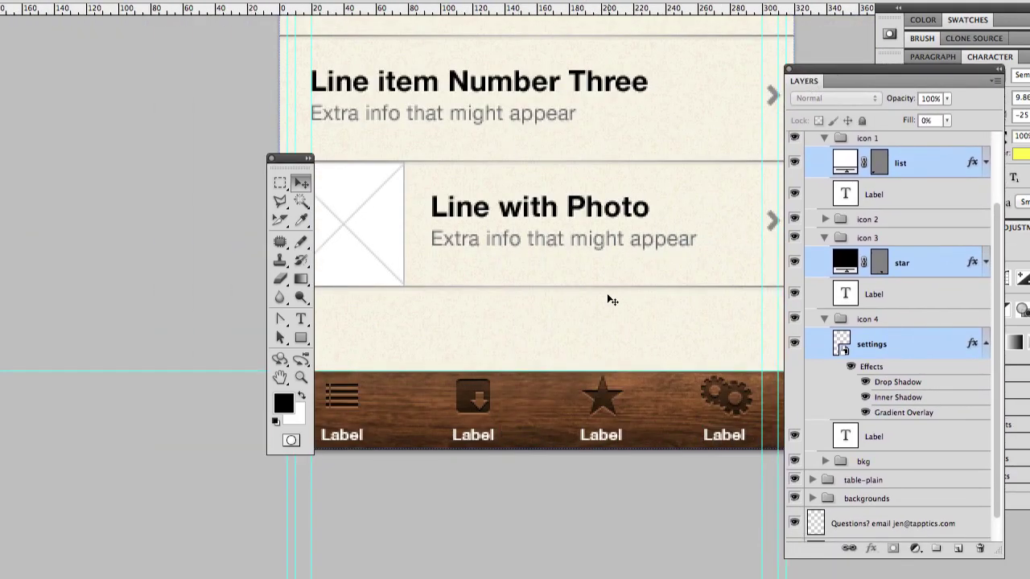
pyautogui.moveTo(544, 387)
pyautogui.mouseDown()
pyautogui.moveTo(514, 382)
pyautogui.moveTo(539, 378)
pyautogui.mouseUp()
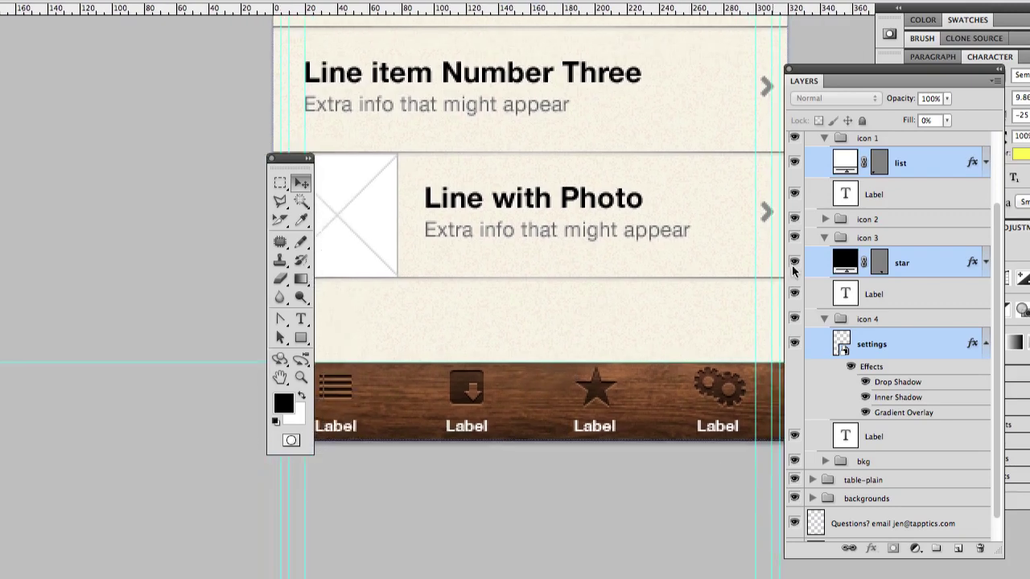
pyautogui.click(824, 219)
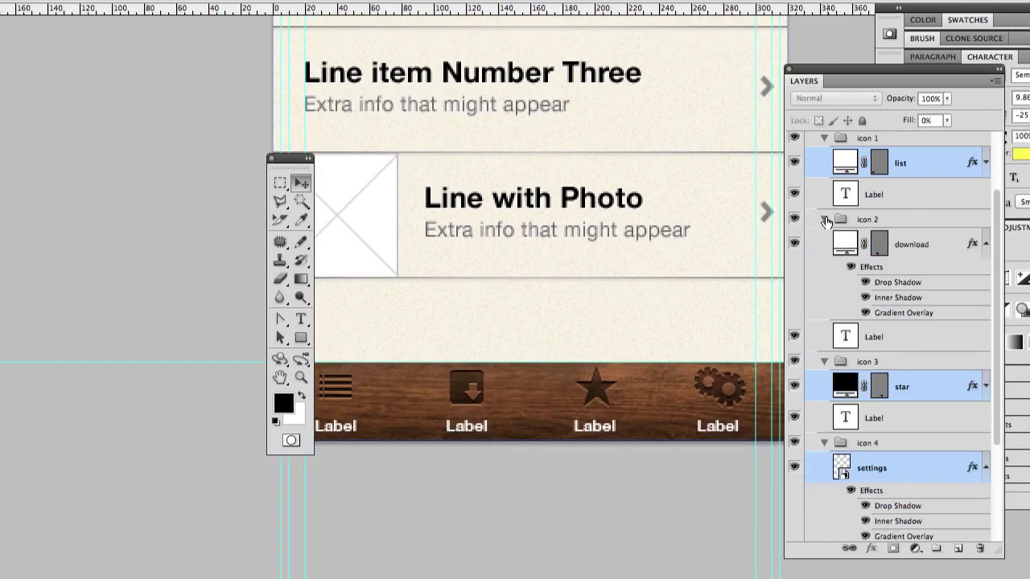
pyautogui.click(926, 284)
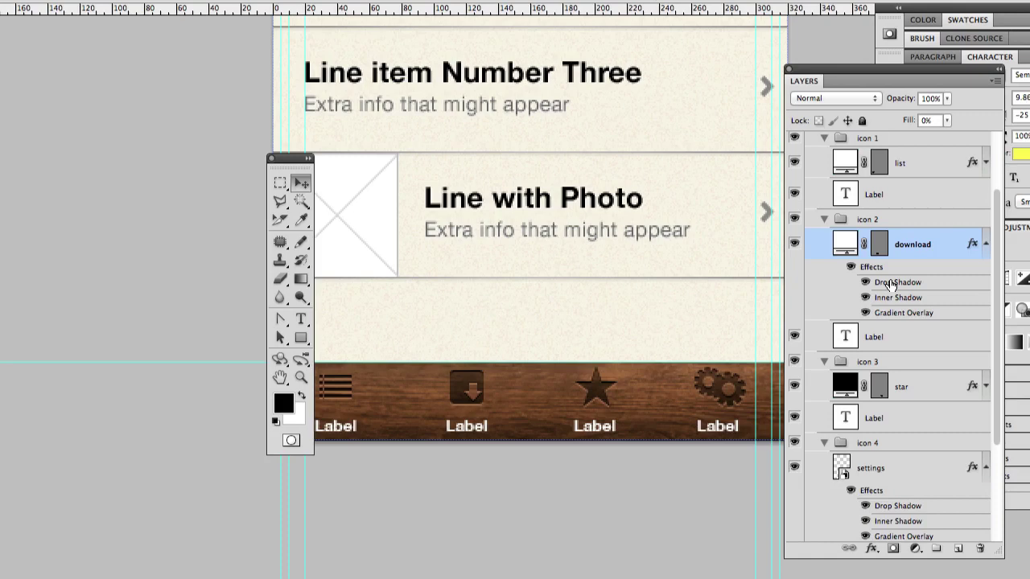
pyautogui.moveTo(893, 284); pyautogui.dragTo(890, 336)
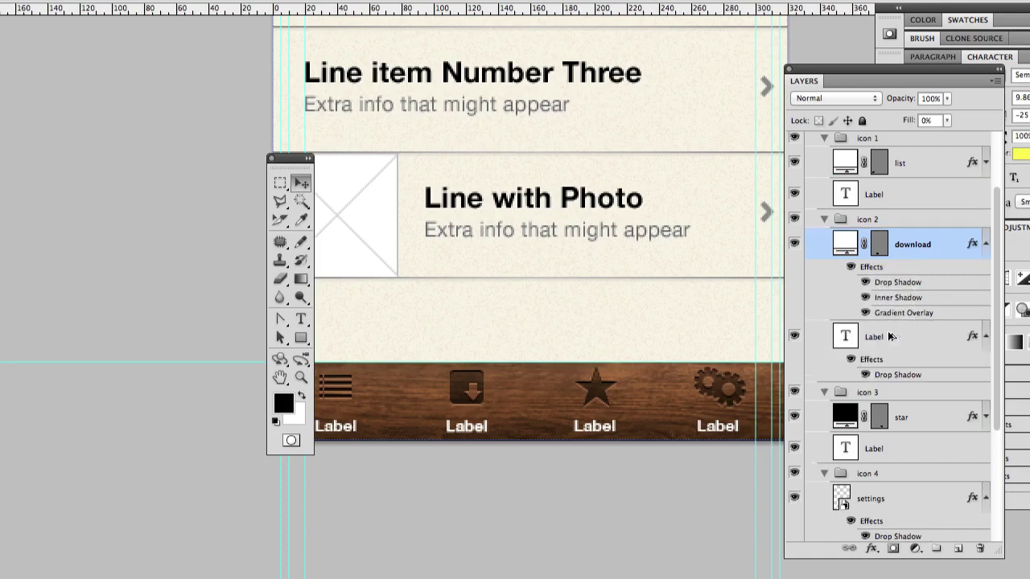
pyautogui.doubleClick(905, 374)
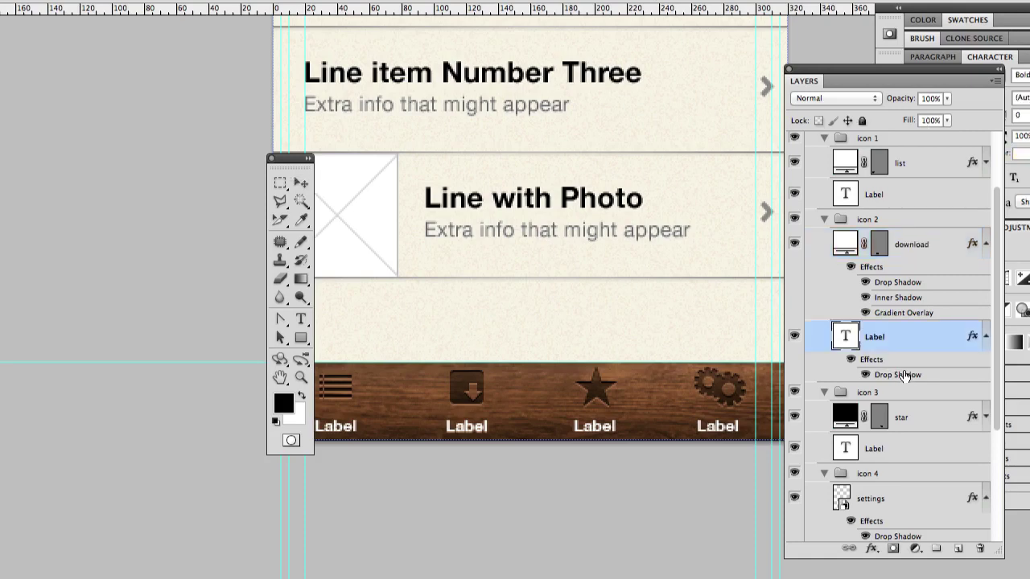
# Change the download label's drop shadow colour to a dark brown sampled from the download icon.
pyautogui.click(627, 12)
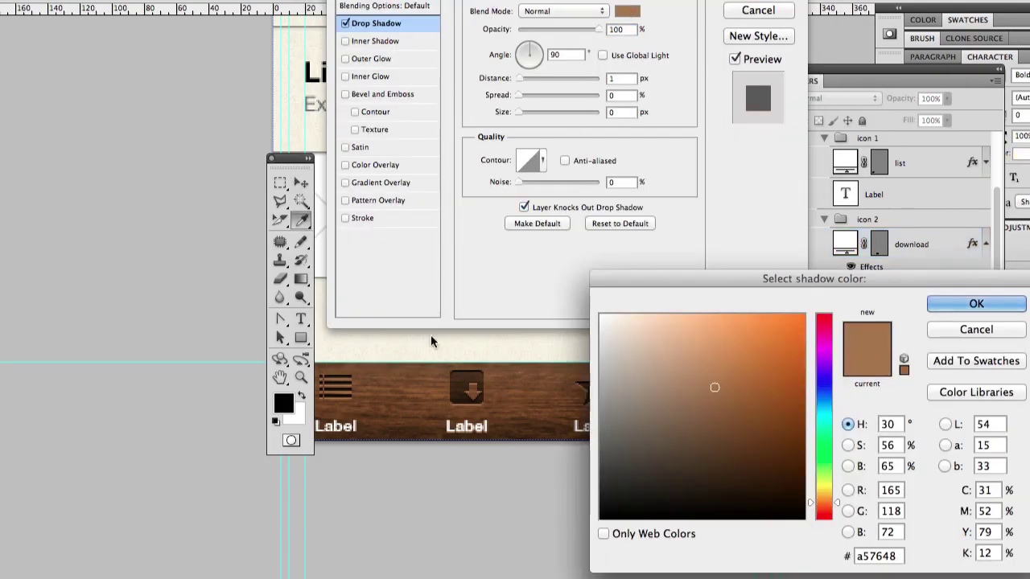
pyautogui.click(466, 392)
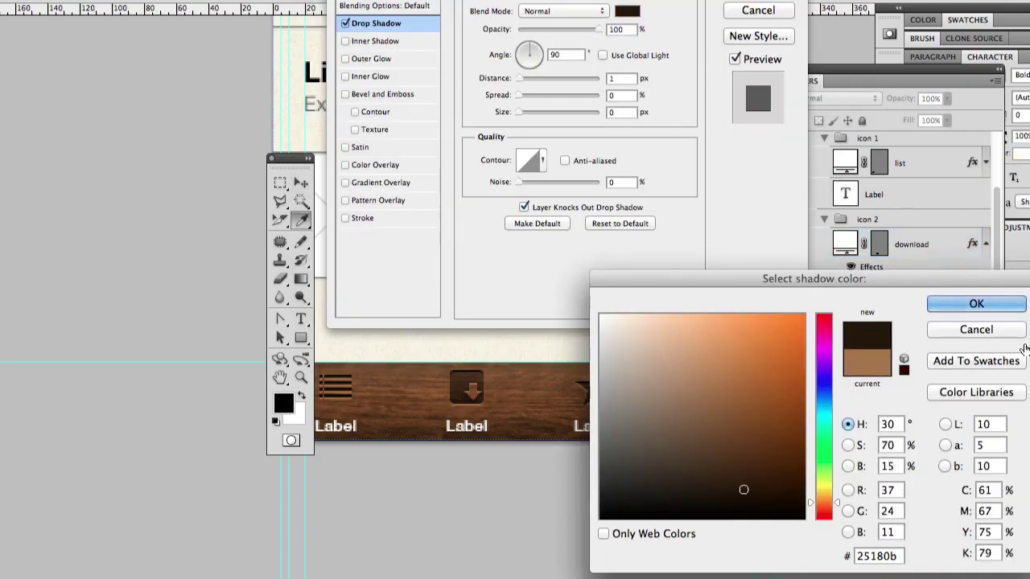
pyautogui.press('Return')
pyautogui.press('Return')
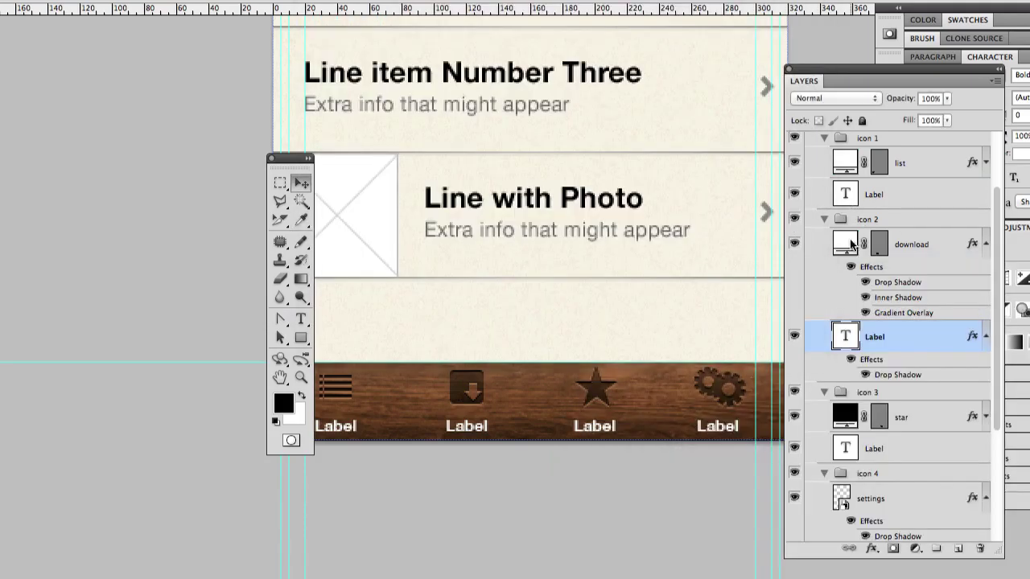
# Copy the download label's layer style and paste it onto the star, list and settings labels.
pyautogui.rightClick(919, 339)
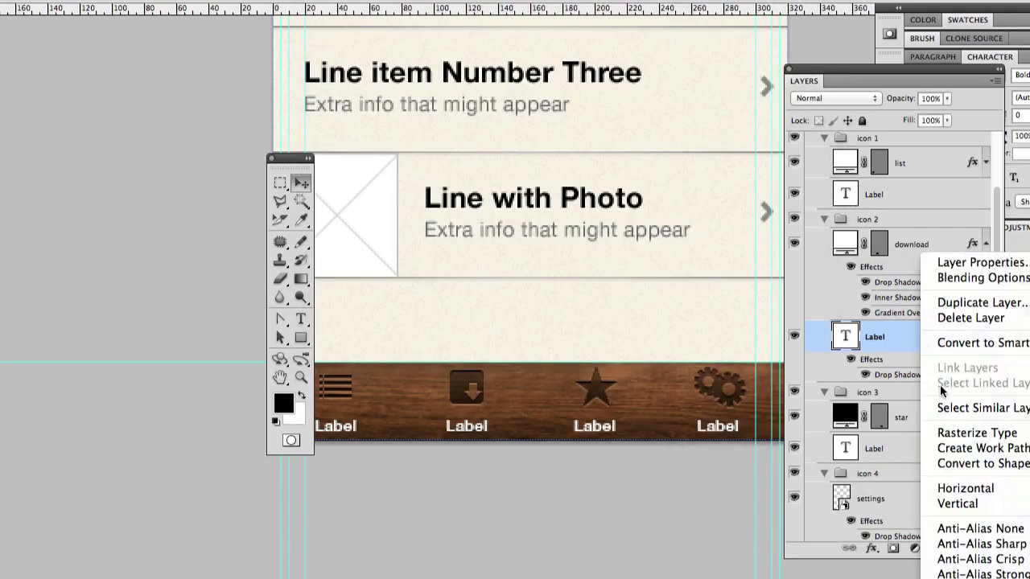
pyautogui.click(905, 431)
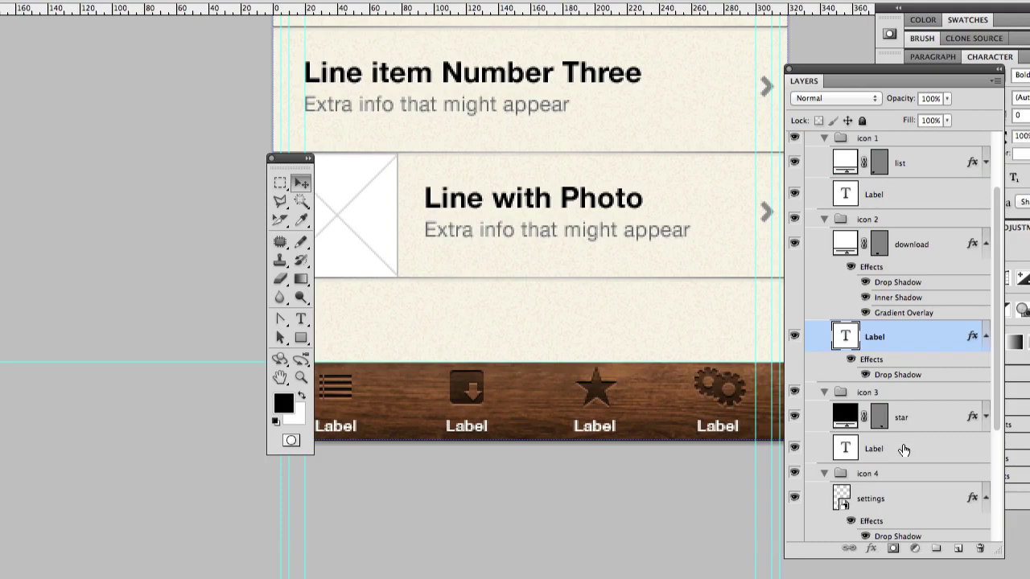
pyautogui.click(904, 448)
pyautogui.scroll(1, 904, 449)
pyautogui.scroll(3, 904, 448)
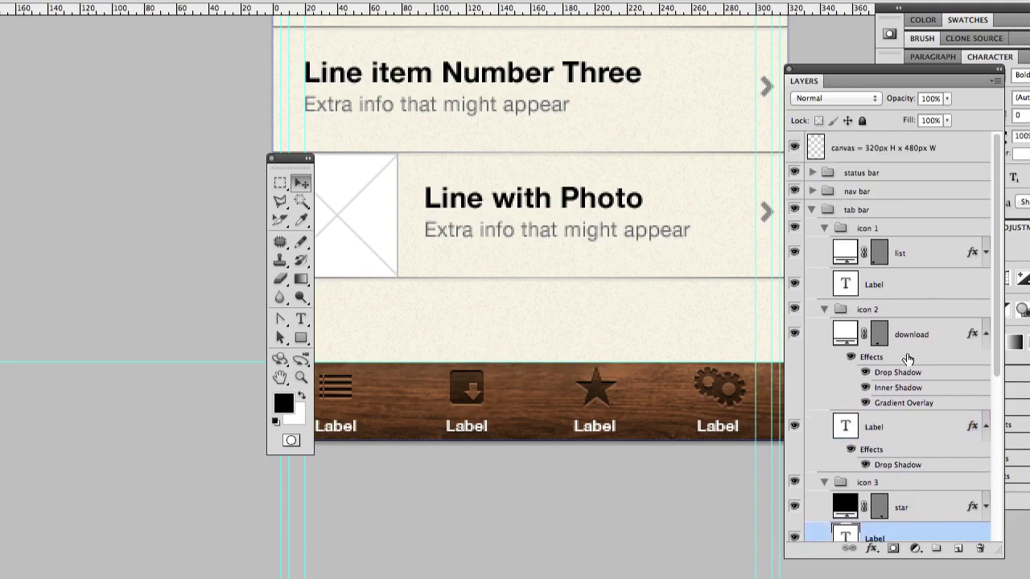
pyautogui.keyDown('super'); pyautogui.click(917, 290); pyautogui.keyUp('super')
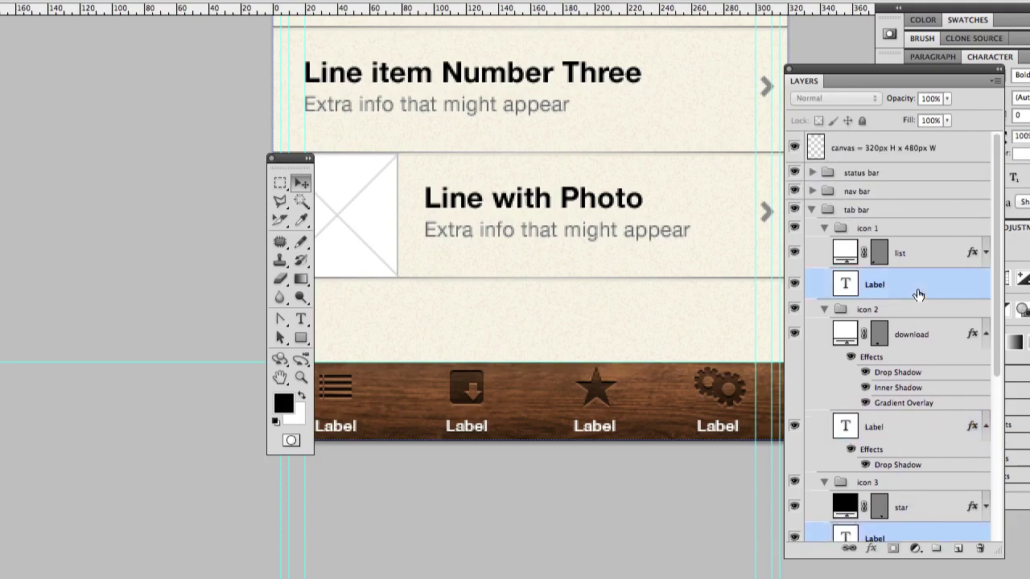
pyautogui.scroll(-8, 885, 488)
pyautogui.keyDown('super'); pyautogui.click(885, 502); pyautogui.keyUp('super')
pyautogui.rightClick(884, 502)
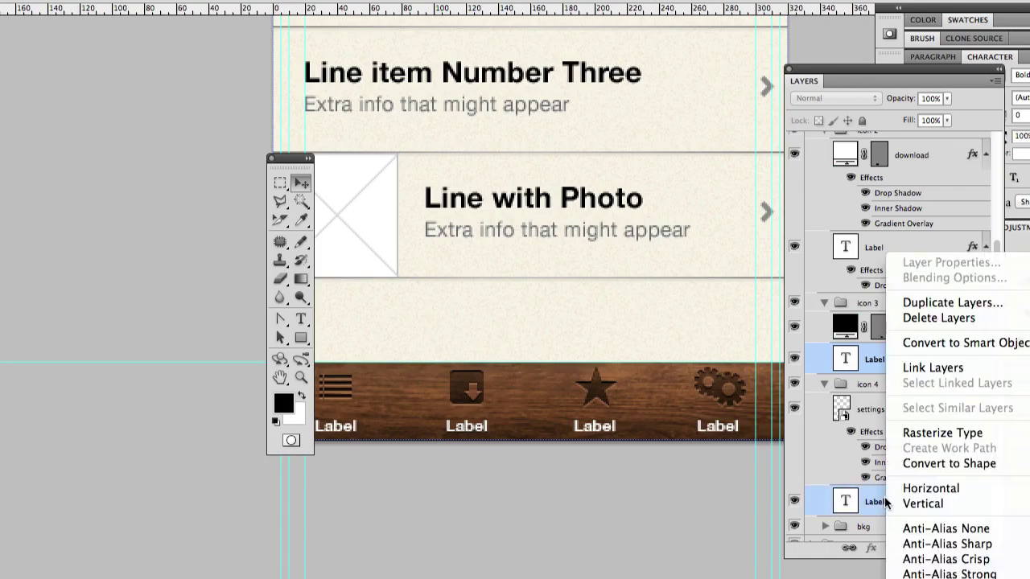
pyautogui.press('Escape')
pyautogui.scroll(2, 801, 292)
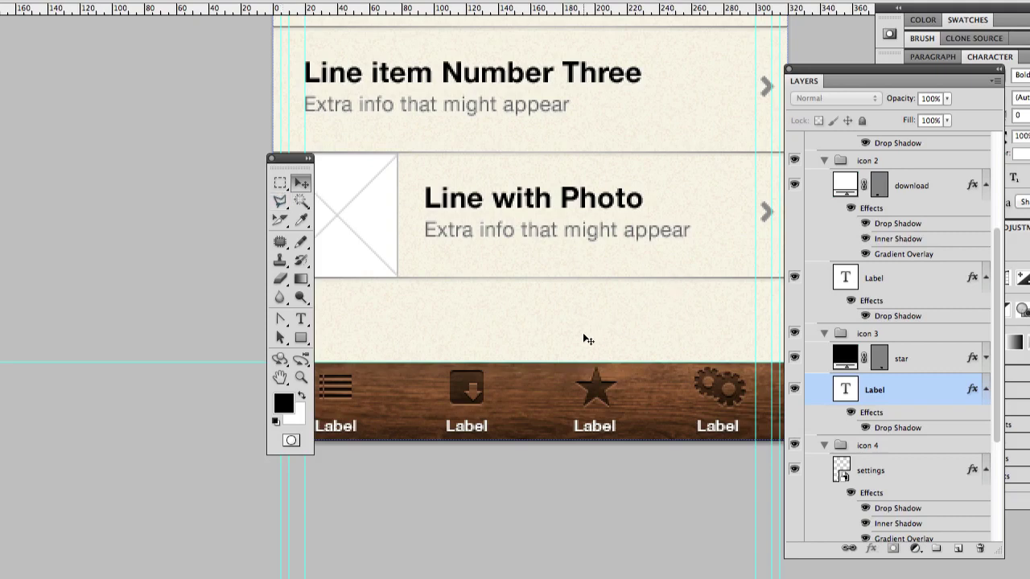
# View at 100%, zoom into the wood tab bar, and expand the star layer's effects.
pyautogui.hotkey('ctrl', '1')
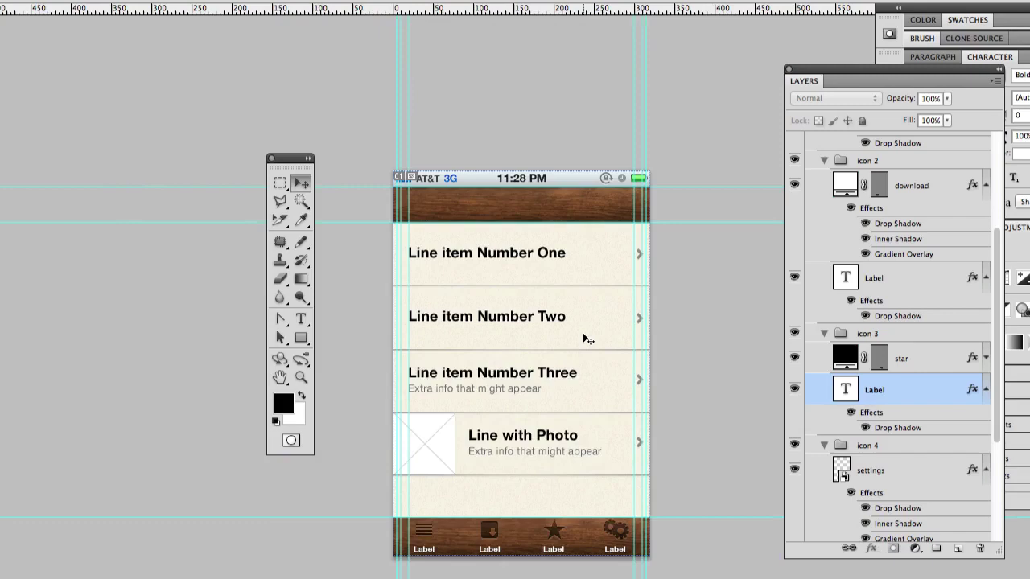
pyautogui.click(527, 526)
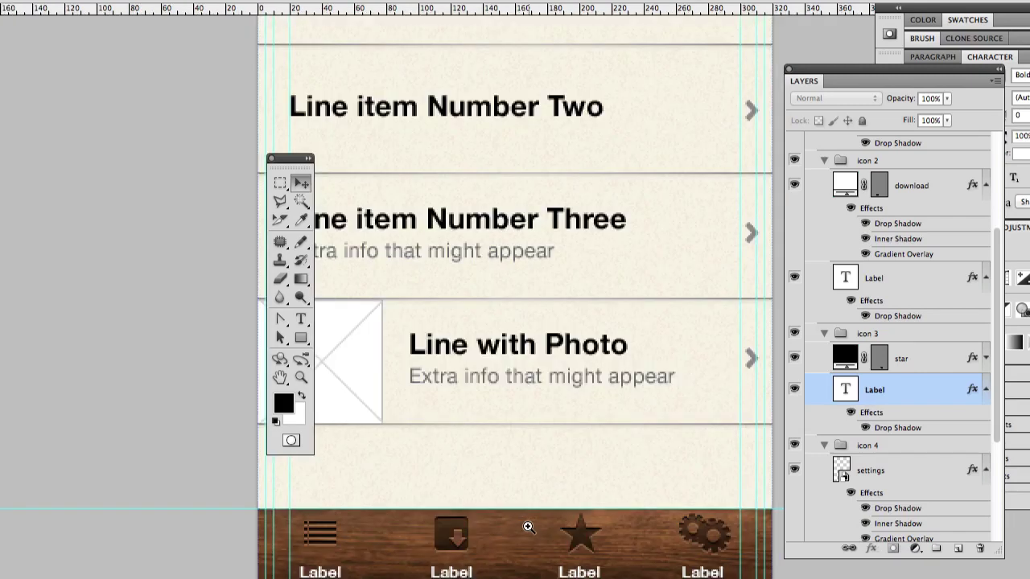
pyautogui.moveTo(523, 537); pyautogui.dragTo(547, 381)
pyautogui.hscroll(-10, 547, 382)
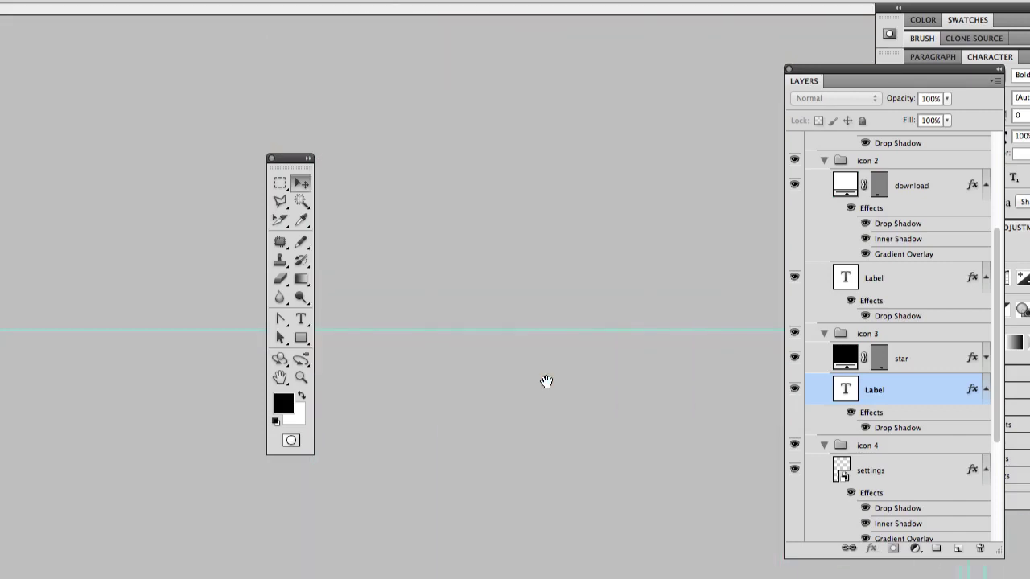
pyautogui.hscroll(10, 546, 383)
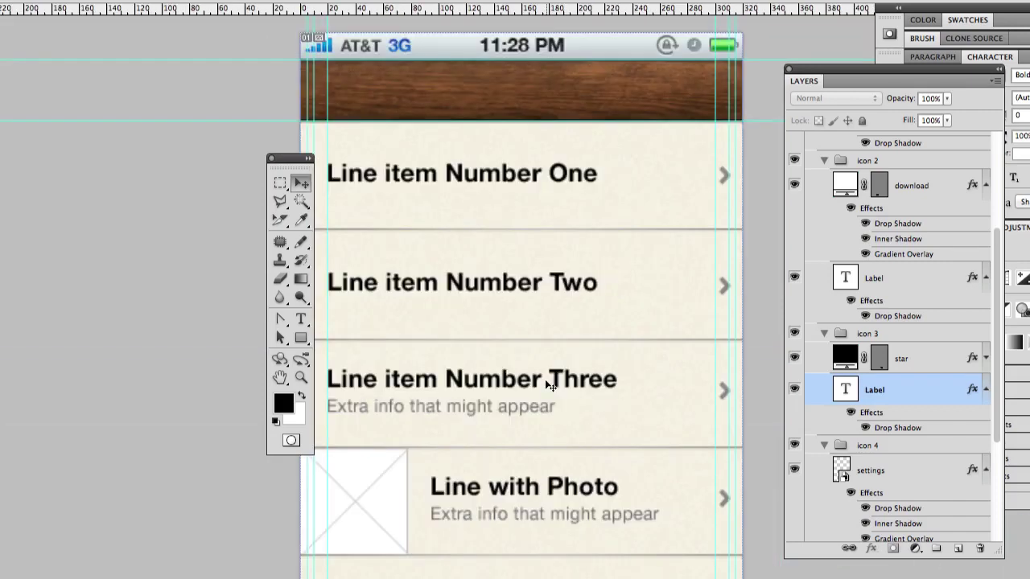
pyautogui.scroll(-10, 535, 471)
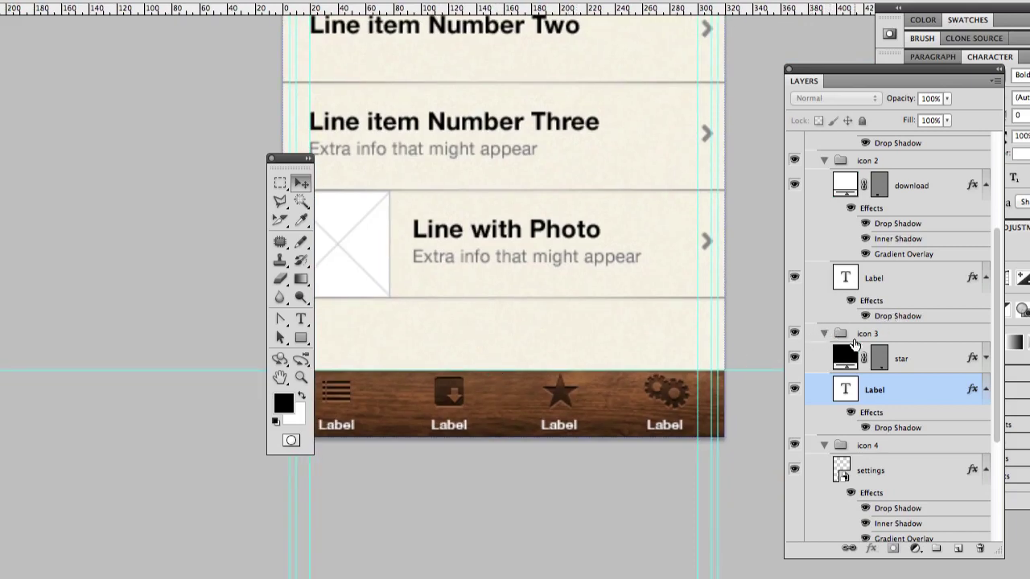
pyautogui.click(930, 360)
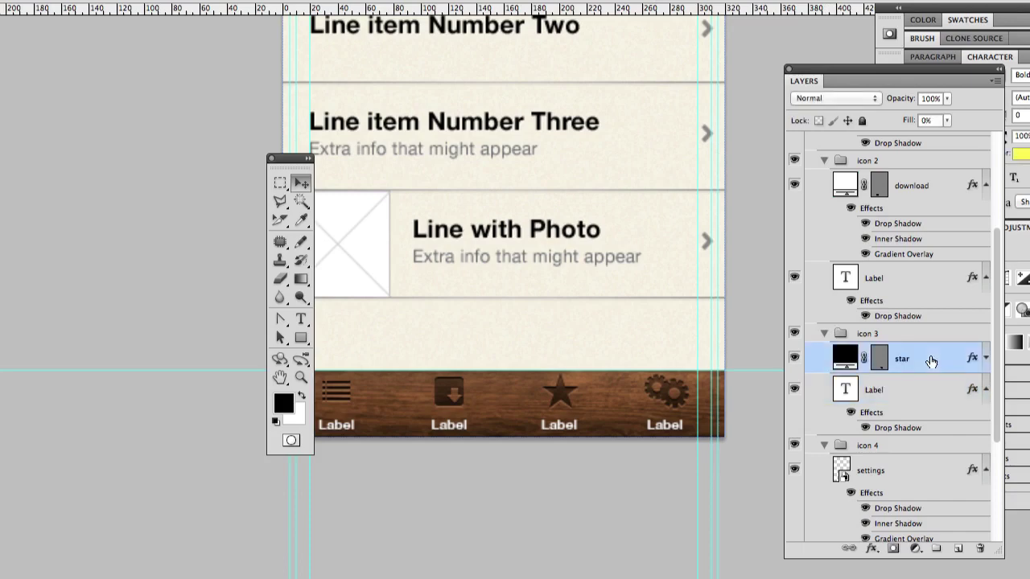
pyautogui.click(986, 358)
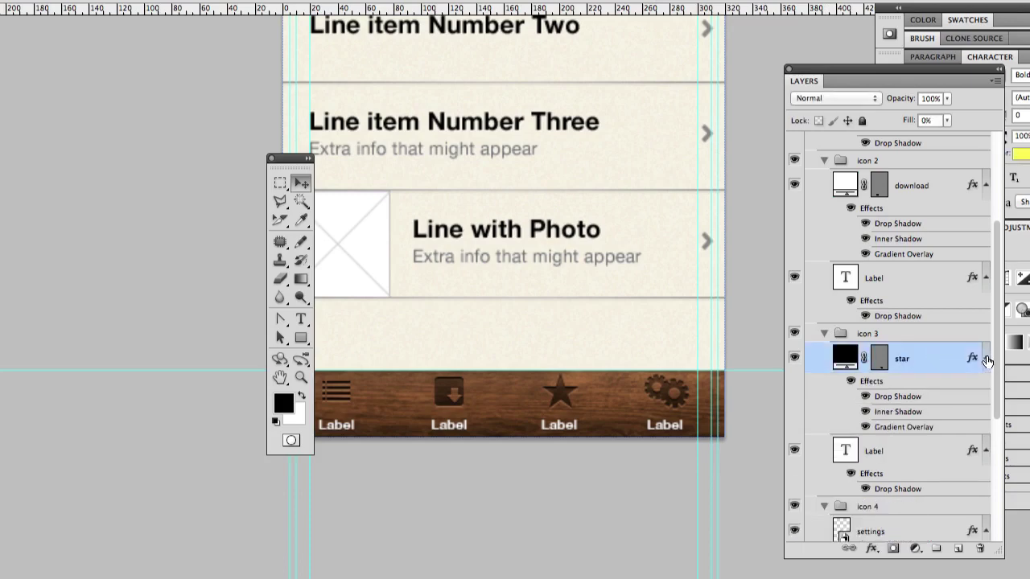
# Set the star's Gradient Overlay to Normal blending with the beige ES Vintage 39 gradient.
pyautogui.doubleClick(911, 430)
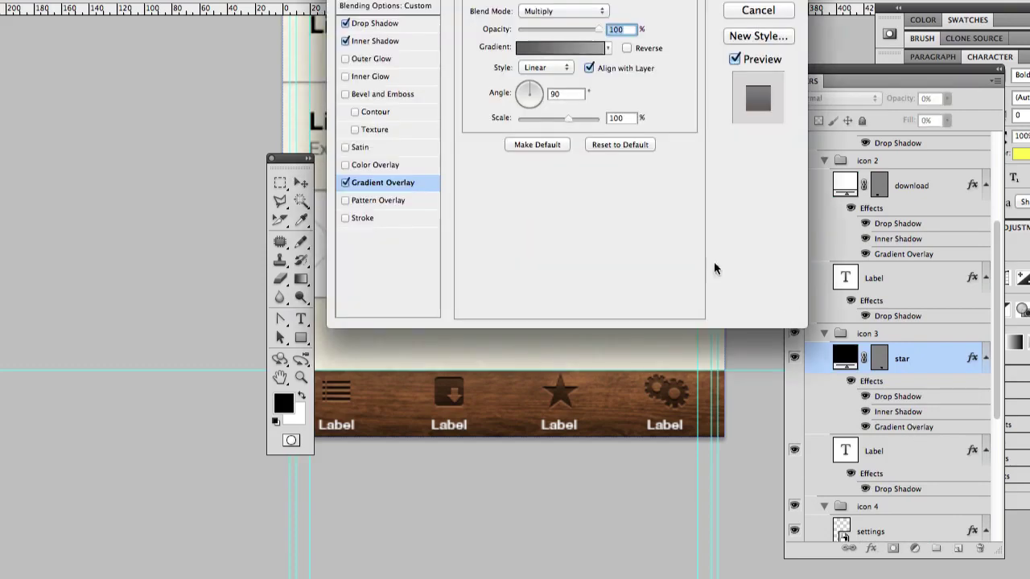
pyautogui.click(544, 8)
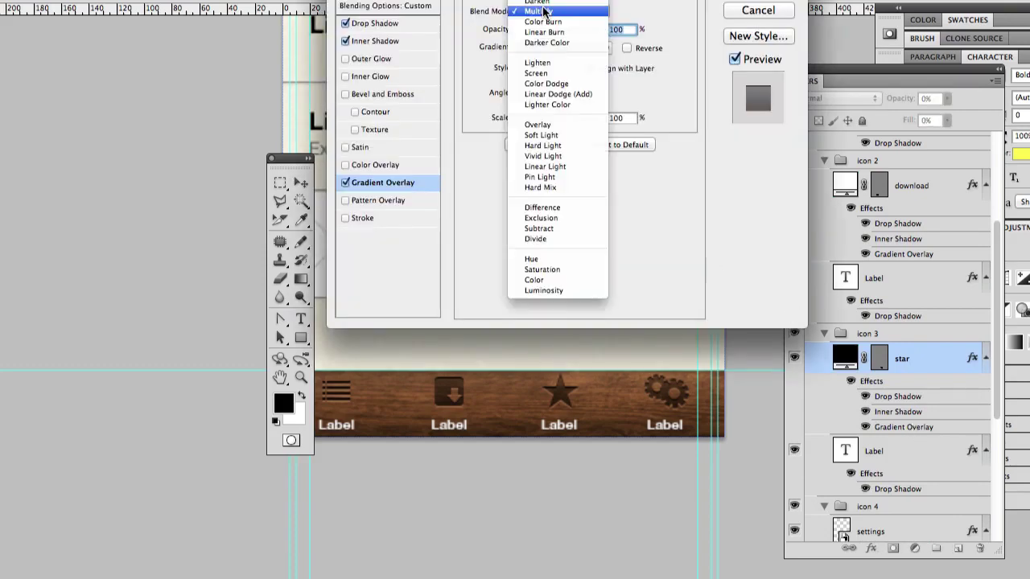
pyautogui.click(538, 4)
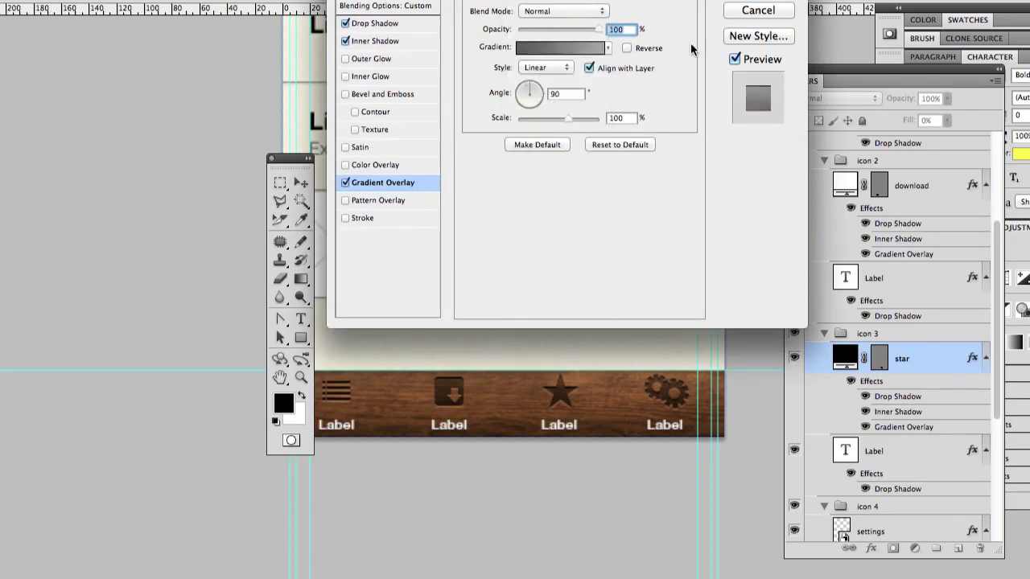
pyautogui.moveTo(544, 1); pyautogui.dragTo(242, 175)
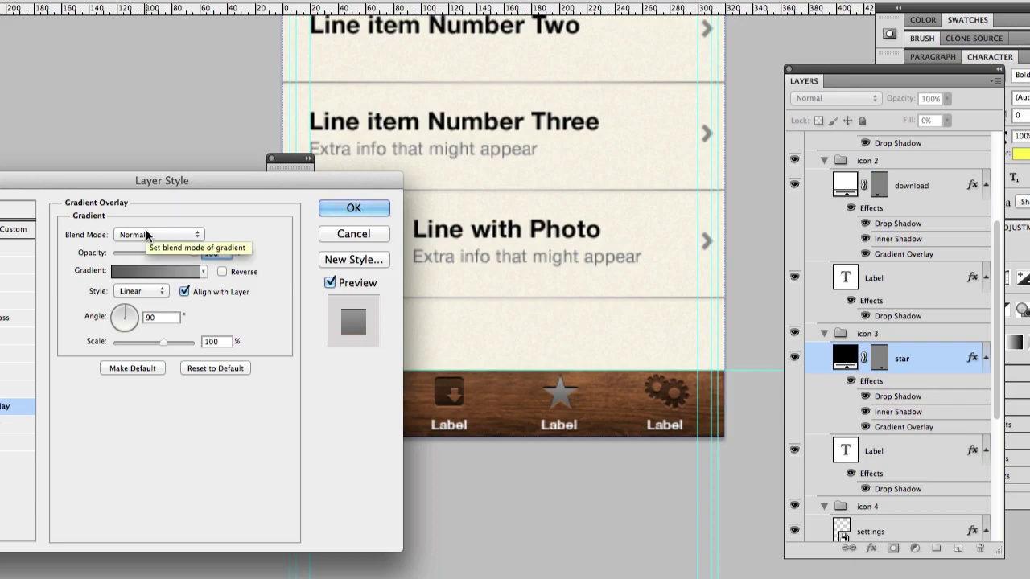
pyautogui.click(148, 274)
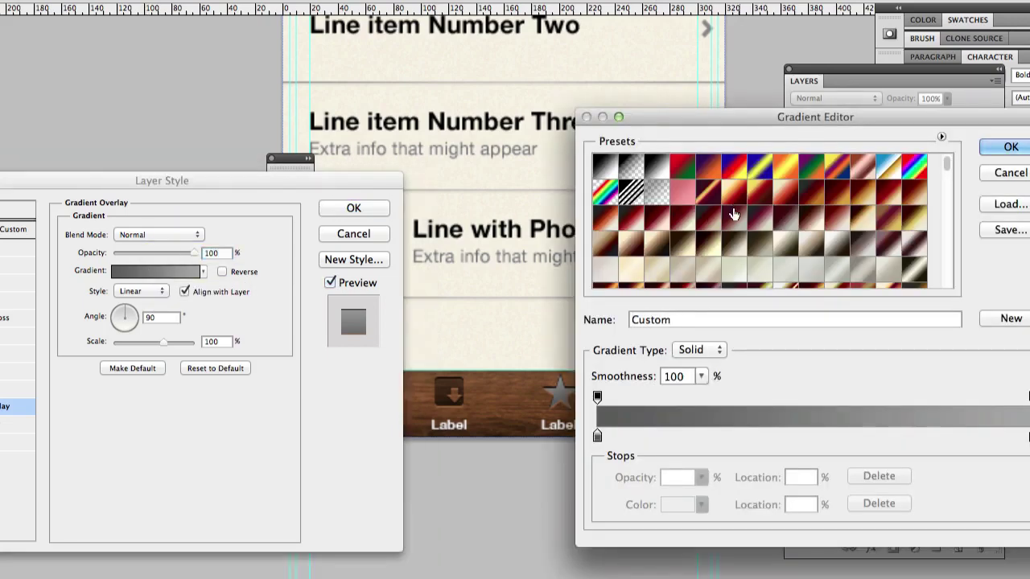
pyautogui.click(680, 272)
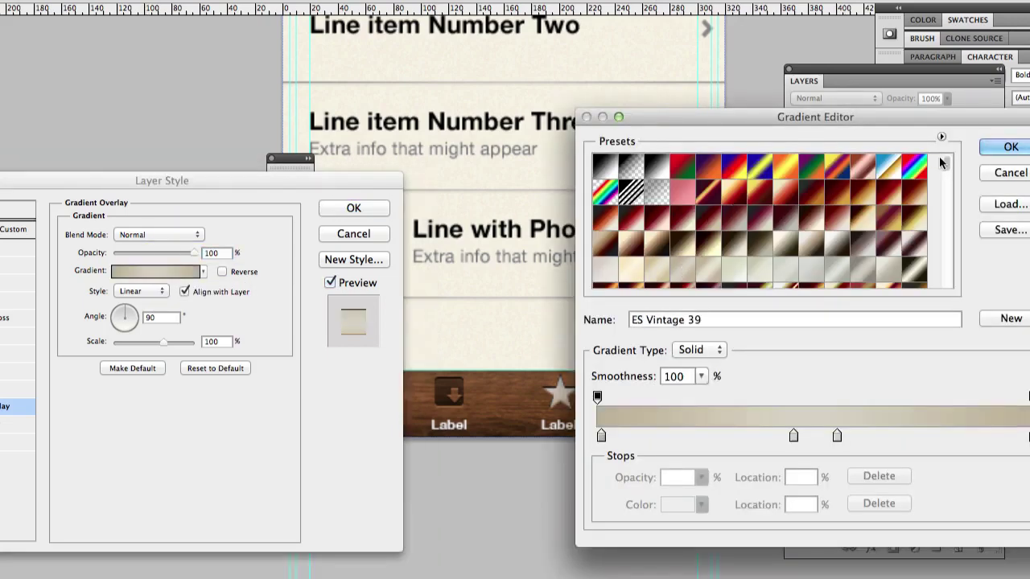
pyautogui.click(1007, 148)
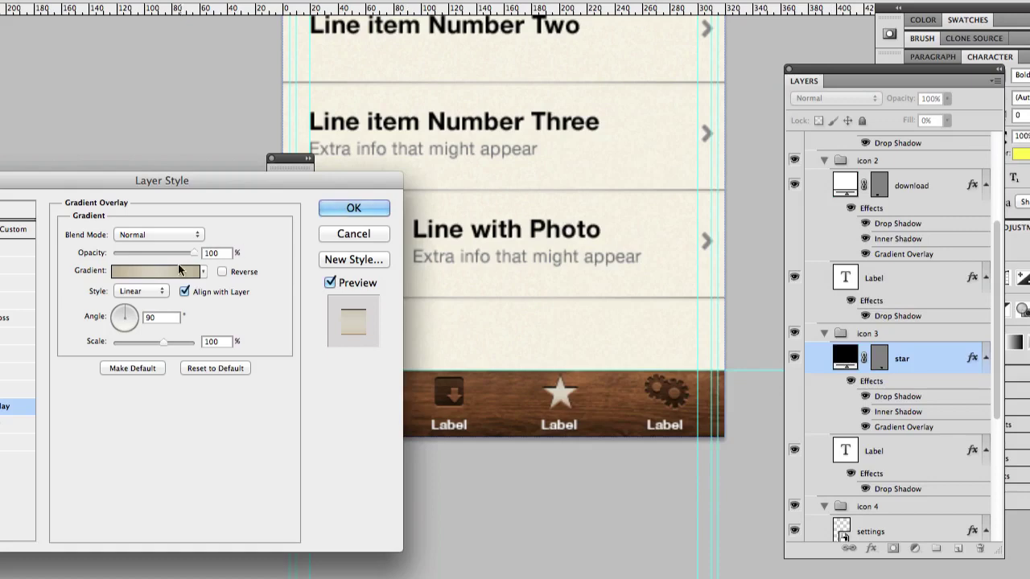
pyautogui.click(16, 247)
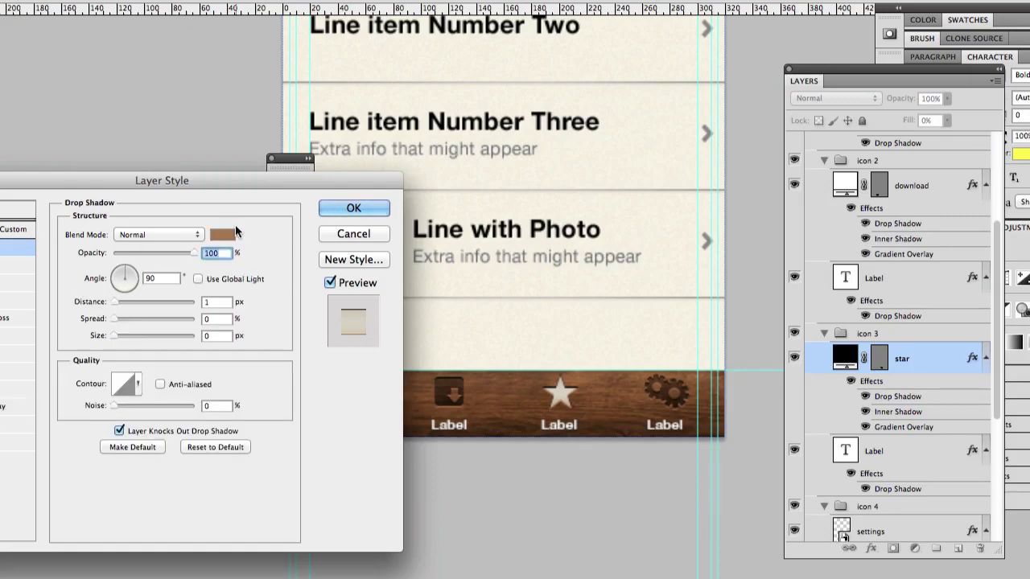
# Accept the star's layer style, zoom in, and collapse the icon 1 to icon 4 groups.
pyautogui.click(353, 212)
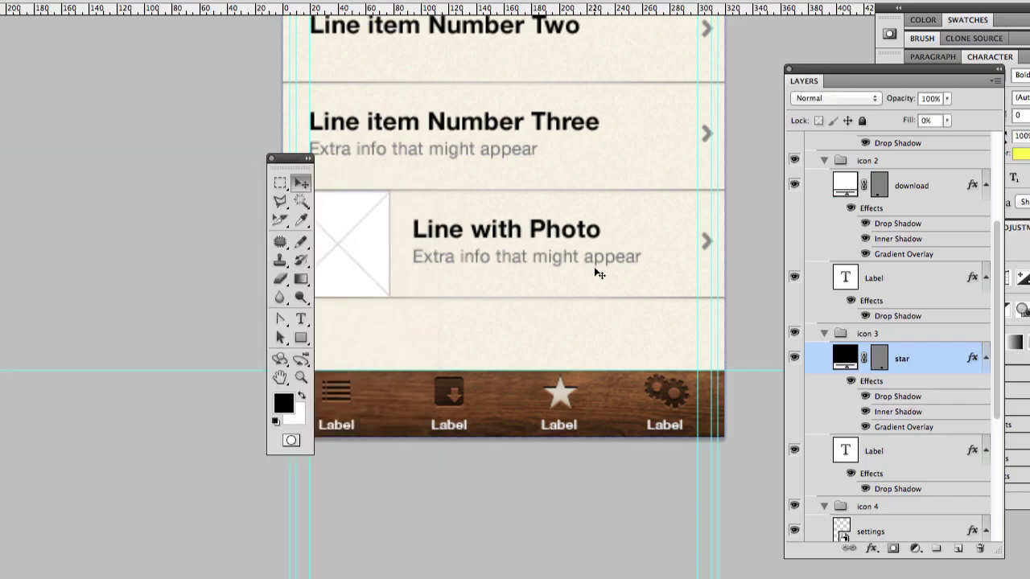
pyautogui.press('super+equal')
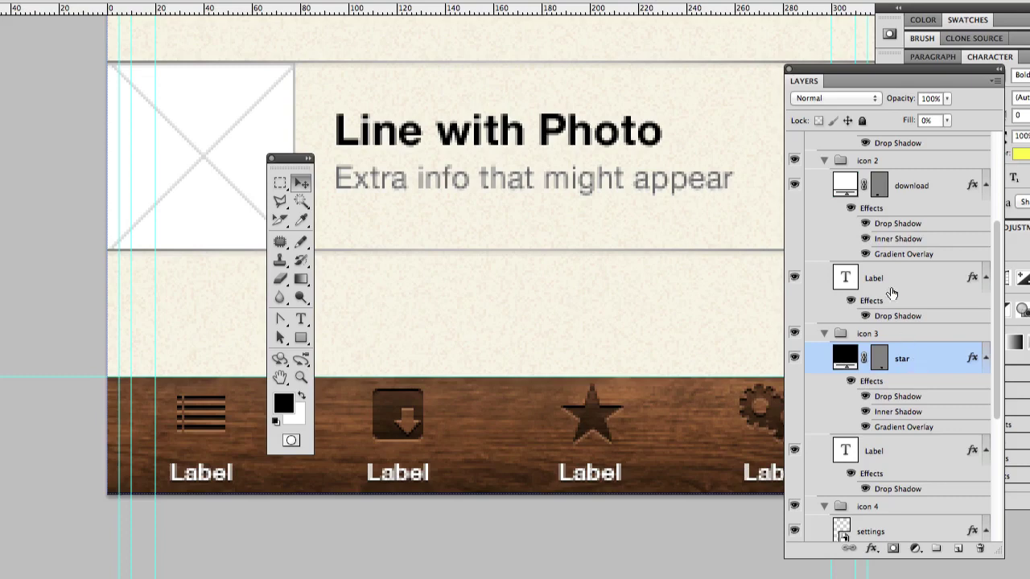
pyautogui.scroll(5, 881, 285)
pyautogui.click(824, 229)
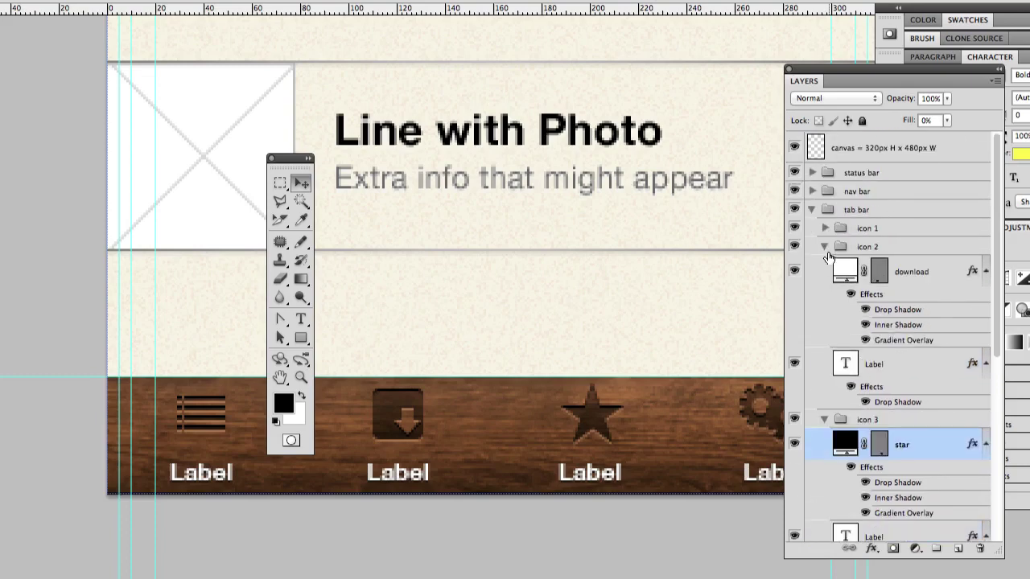
pyautogui.click(825, 247)
pyautogui.click(824, 265)
pyautogui.click(824, 284)
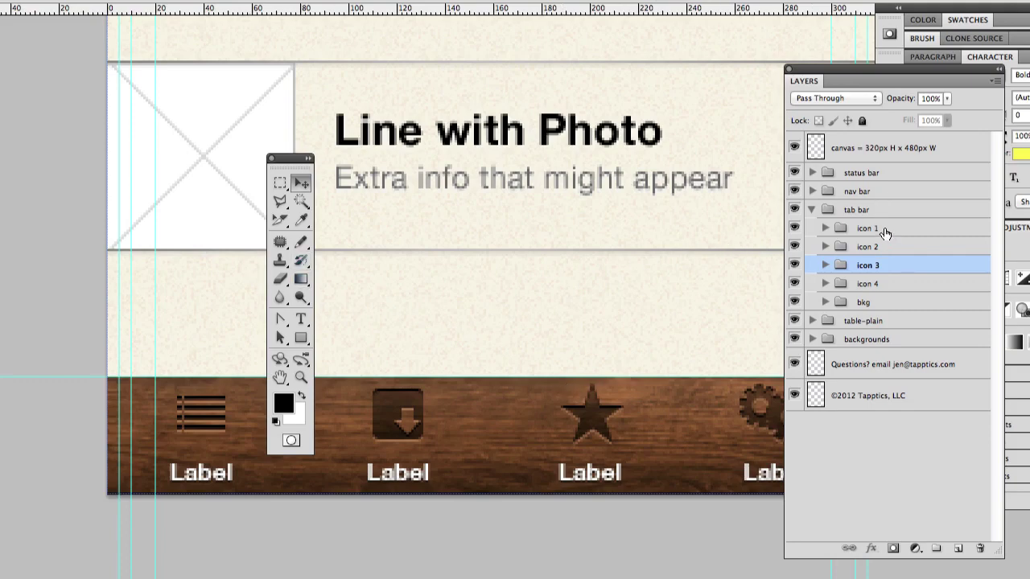
# Switch to the Slice tool and draw slices around the download and list icons.
pyautogui.click(279, 220)
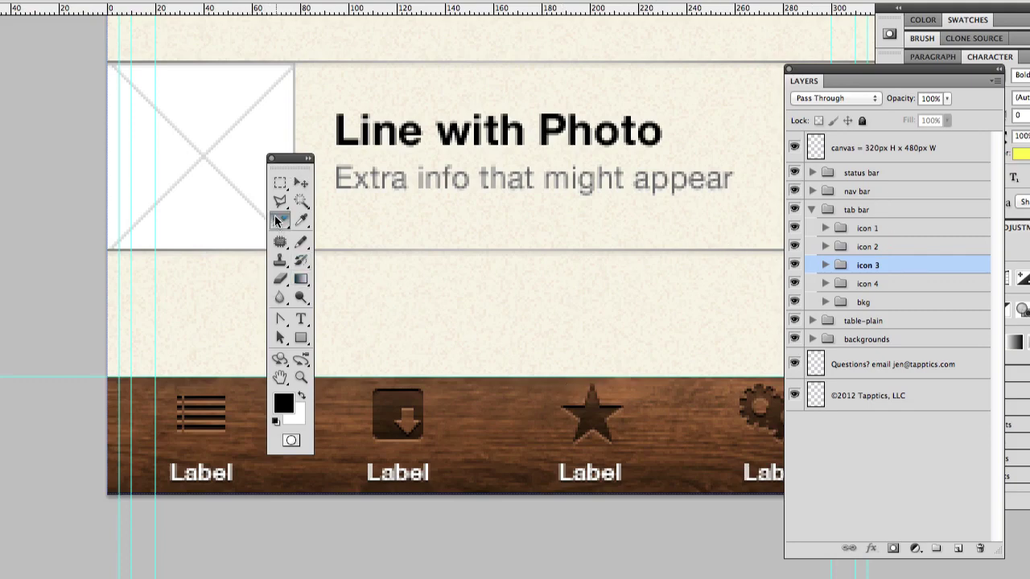
pyautogui.moveTo(276, 220); pyautogui.dragTo(349, 231)
pyautogui.moveTo(435, 445); pyautogui.dragTo(366, 385)
pyautogui.moveTo(401, 415); pyautogui.dragTo(193, 412)
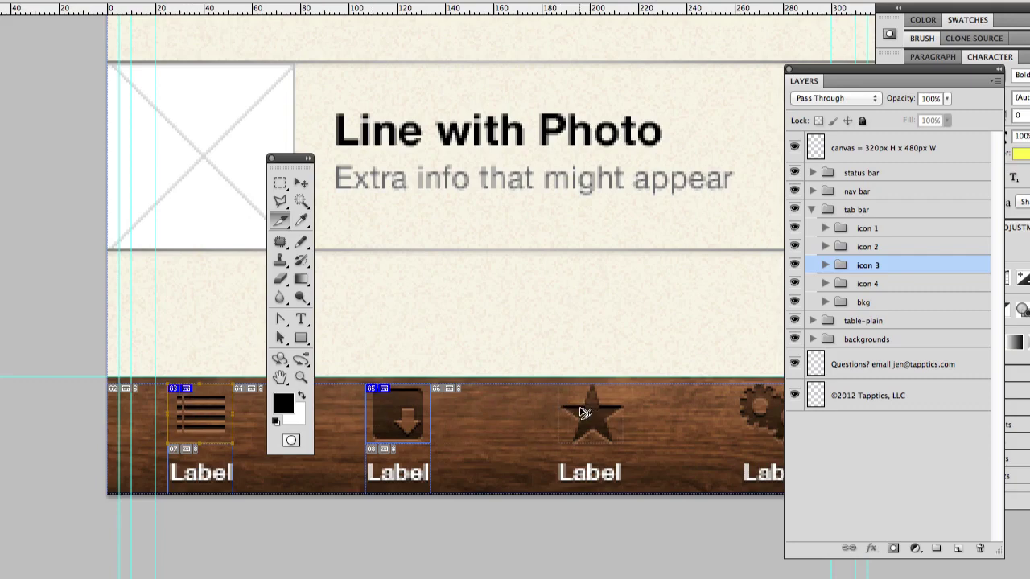
# Slice the star icon, move that slice onto the gear, and add a new star slice.
pyautogui.moveTo(559, 387); pyautogui.dragTo(623, 445)
pyautogui.hscroll(5, 547, 410)
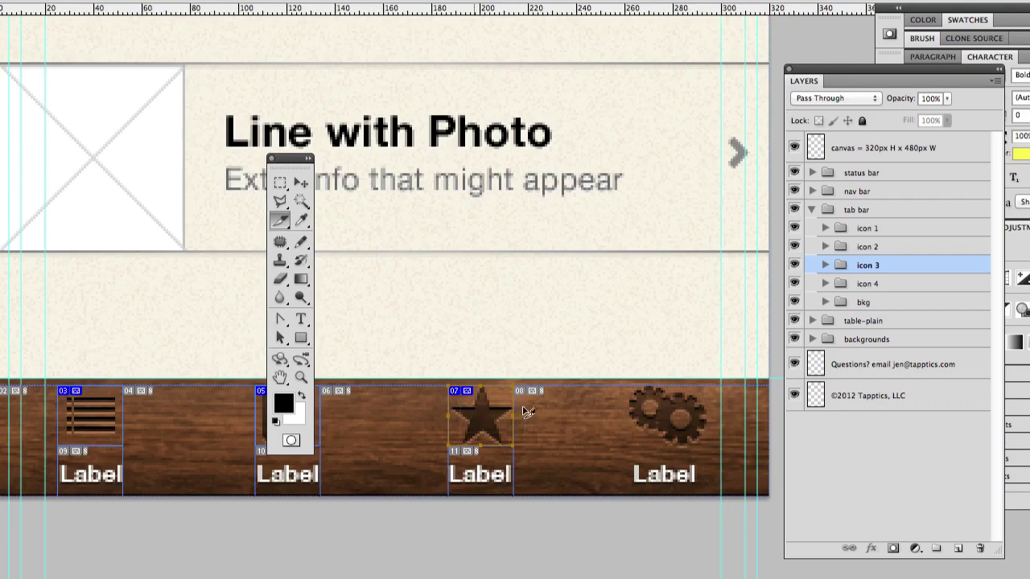
pyautogui.moveTo(647, 414); pyautogui.dragTo(713, 415)
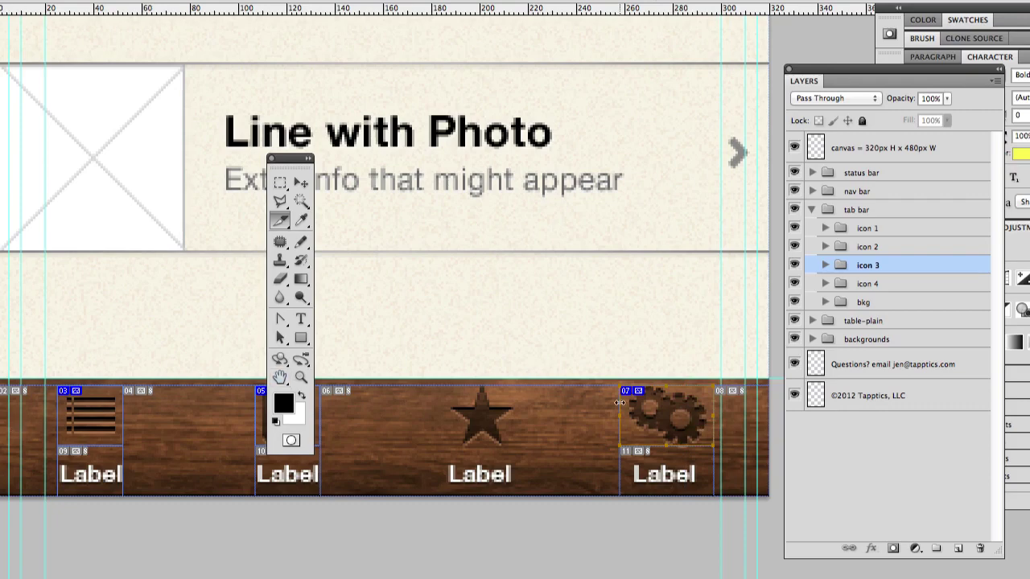
pyautogui.click(482, 407)
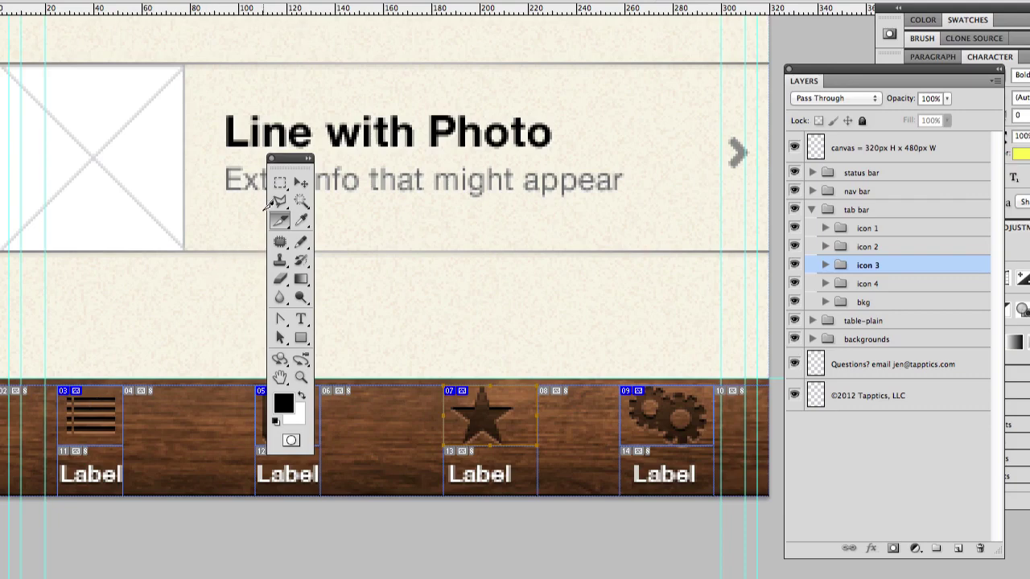
pyautogui.moveTo(279, 220); pyautogui.dragTo(326, 249)
# Name the hamburger icon's slice 'icon1' and the download icon's slice 'icon 2'.
pyautogui.doubleClick(99, 409)
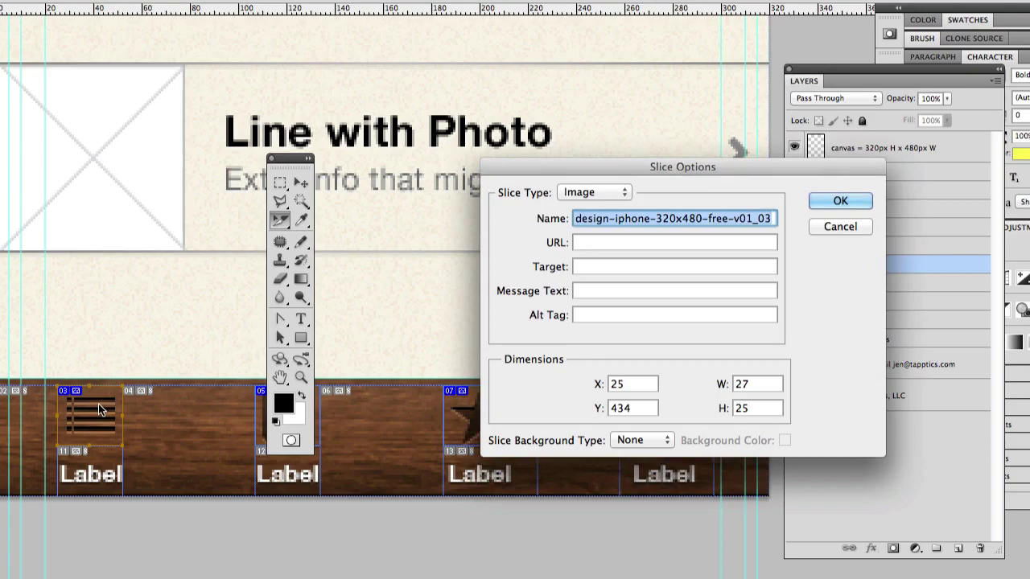
pyautogui.write('icon1')
pyautogui.press('Return')
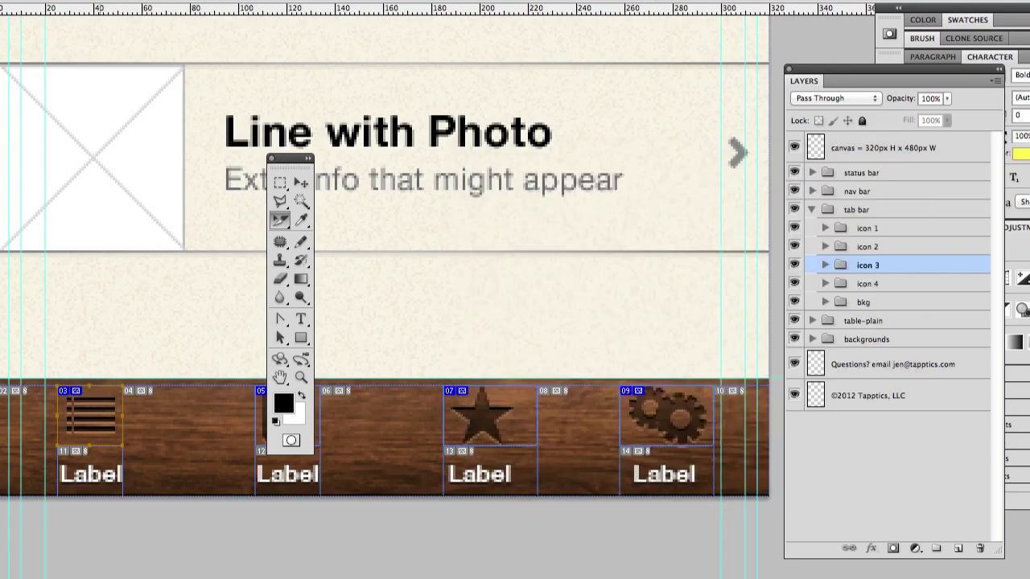
pyautogui.moveTo(376, 390); pyautogui.dragTo(459, 375)
pyautogui.doubleClick(389, 399)
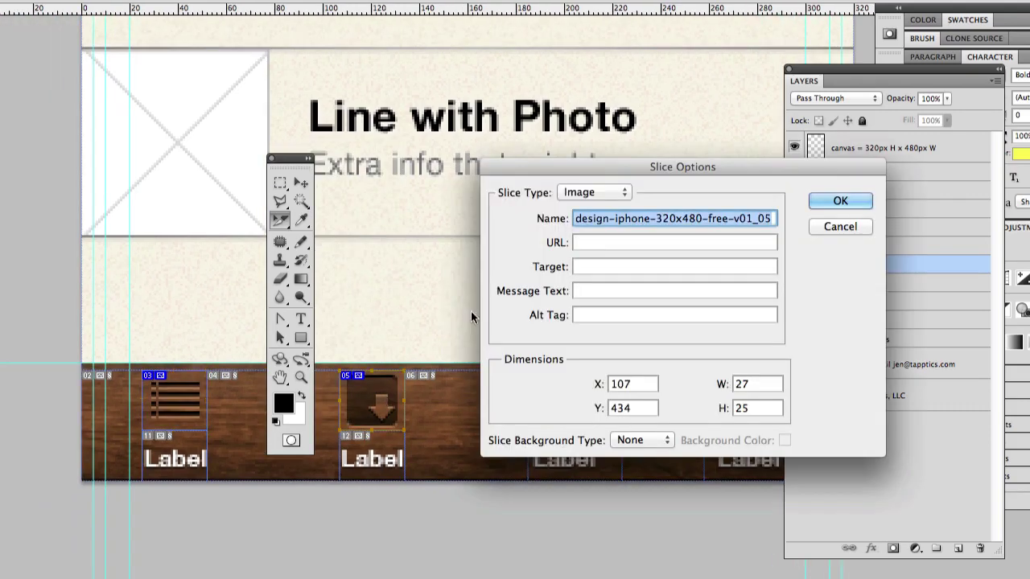
pyautogui.write('ico')
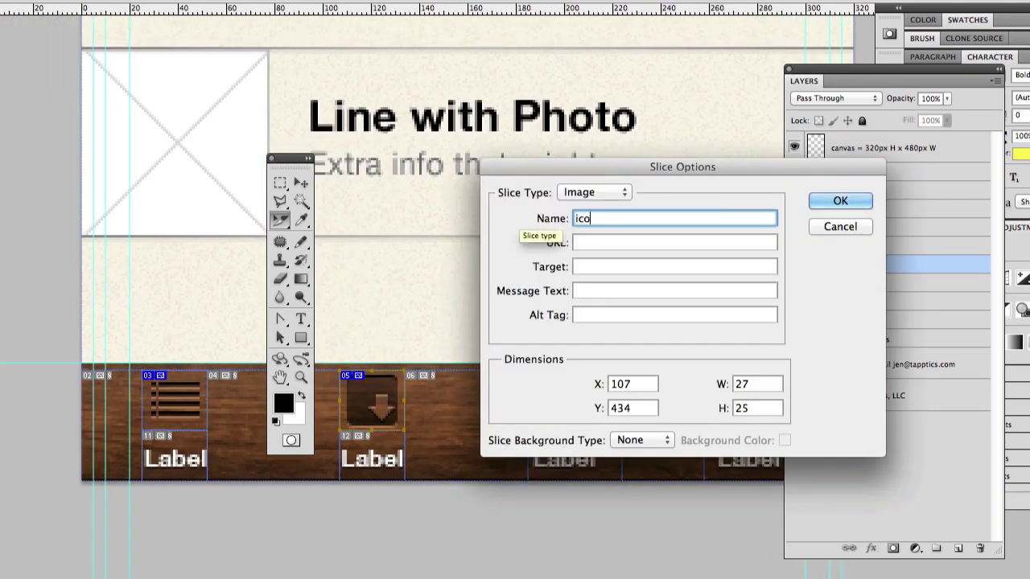
pyautogui.write('n 2')
pyautogui.press('Return')
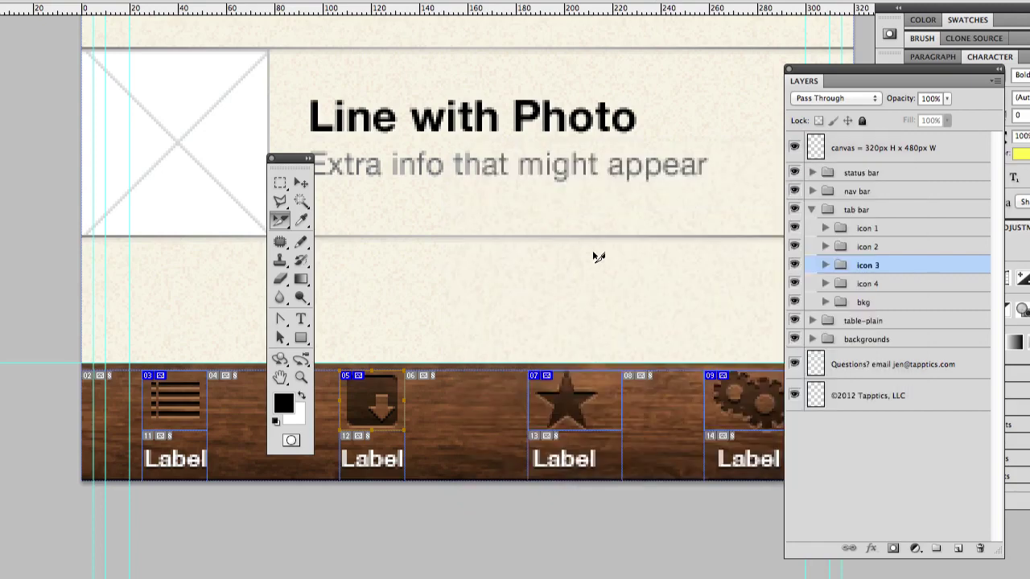
# Name the star icon's slice 'icon3' and the gear icon's slice 'icon4'.
pyautogui.doubleClick(575, 402)
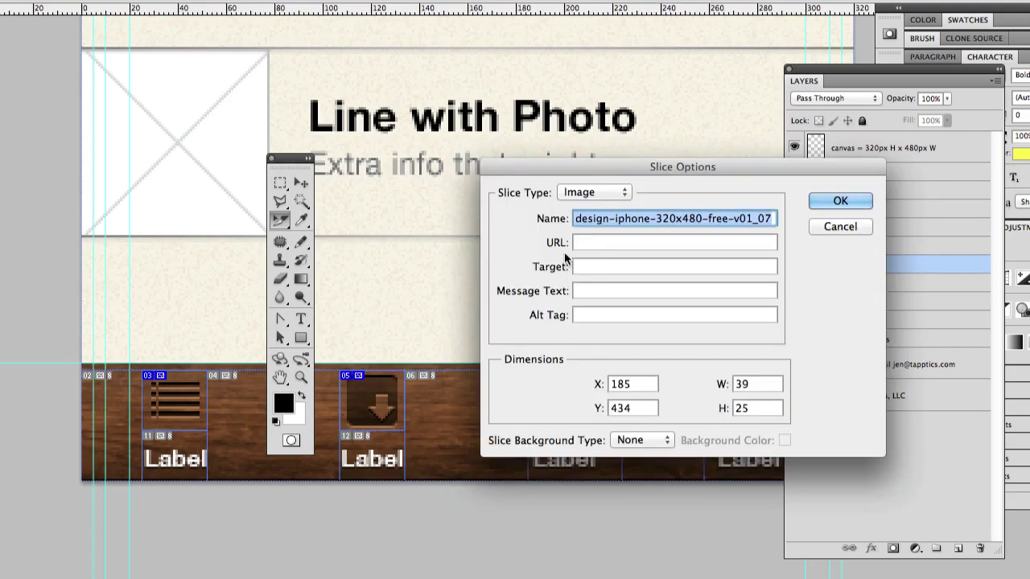
pyautogui.write('icon3')
pyautogui.press('Return')
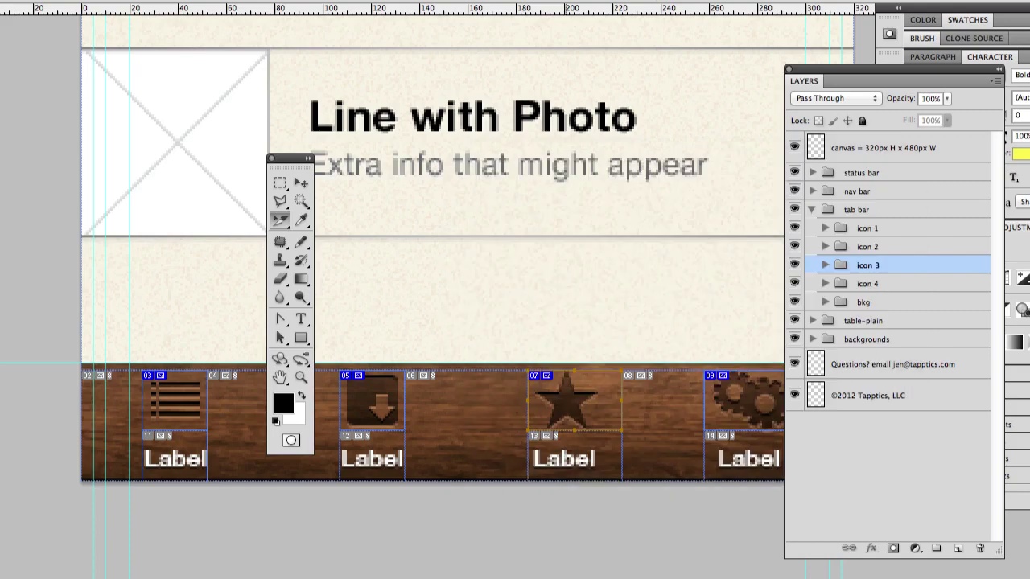
pyautogui.doubleClick(751, 418)
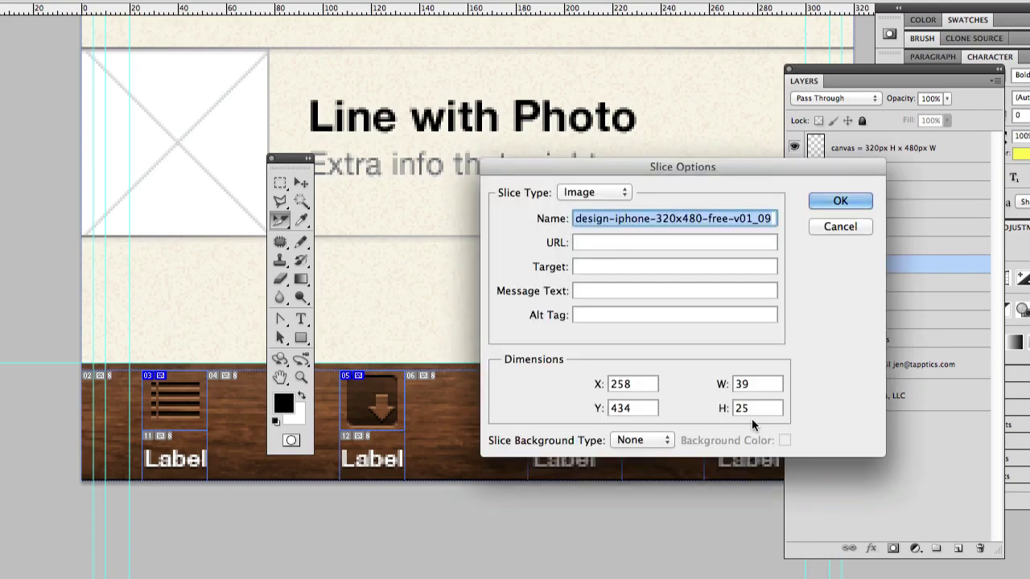
pyautogui.write('icon4')
pyautogui.press('Return')
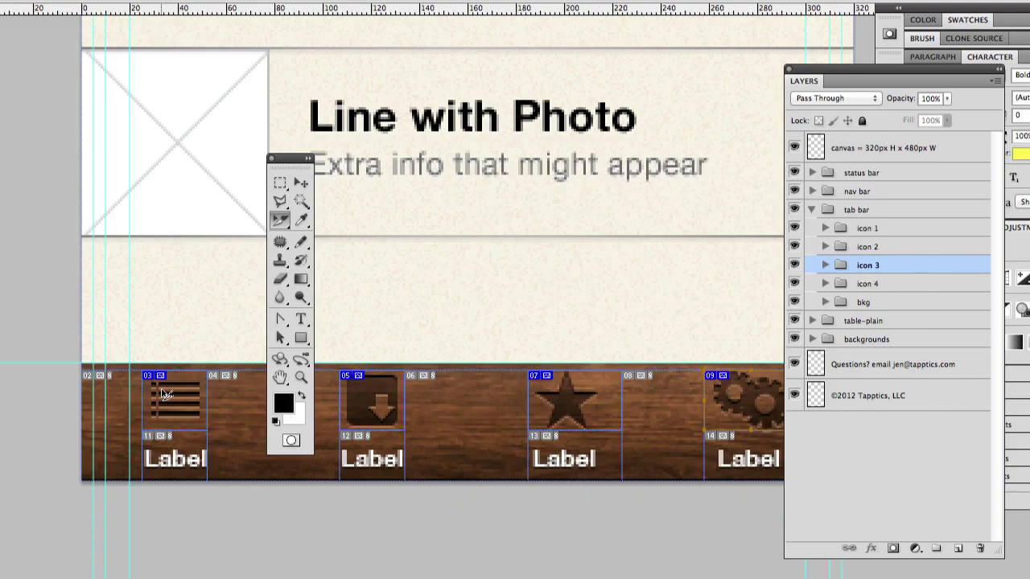
# Zoom in and resize the star slice, lowering its bottom edge and pulling its right edge in.
pyautogui.keyDown('super'); pyautogui.click(391, 394); pyautogui.keyUp('super')
pyautogui.keyDown('super'); pyautogui.click(391, 392); pyautogui.keyUp('super')
pyautogui.moveTo(574, 395); pyautogui.dragTo(211, 386)
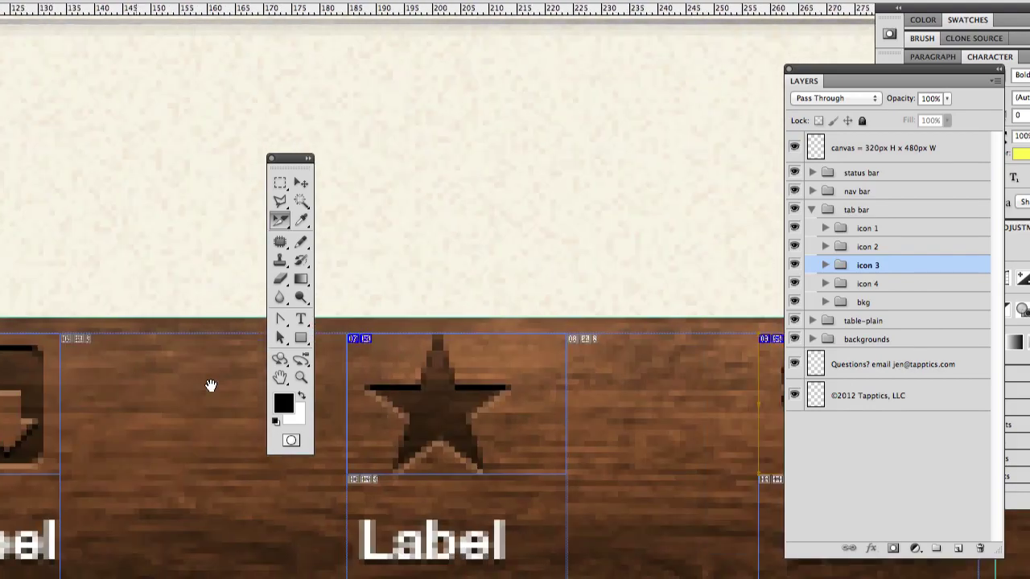
pyautogui.click(443, 395)
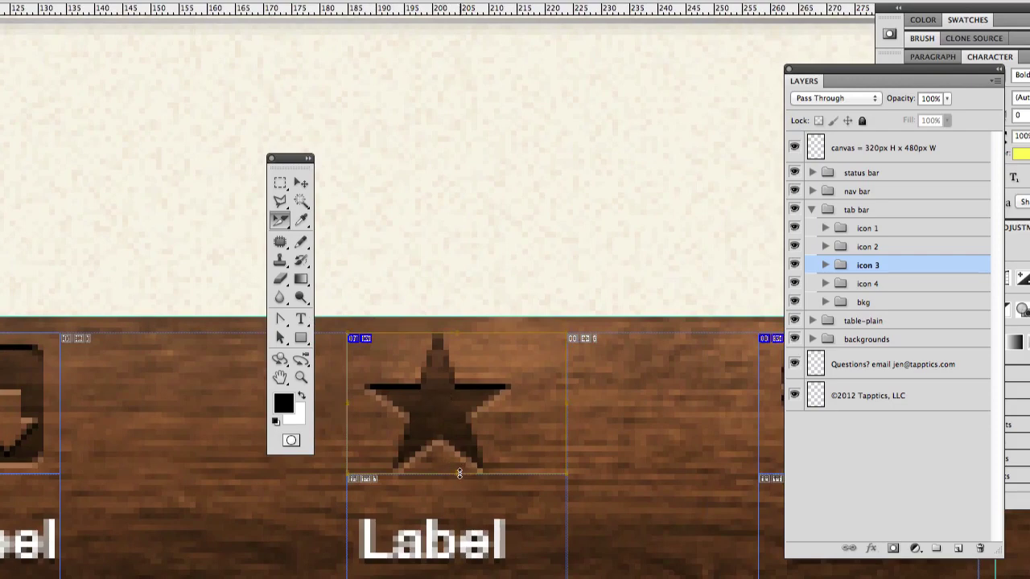
pyautogui.moveTo(459, 486); pyautogui.dragTo(458, 500)
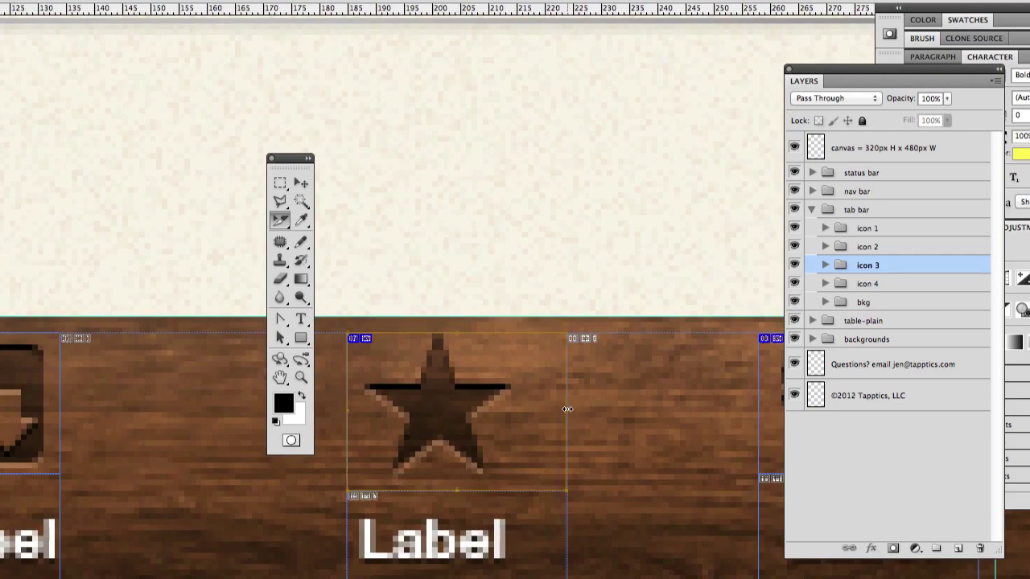
pyautogui.moveTo(535, 409); pyautogui.dragTo(520, 414)
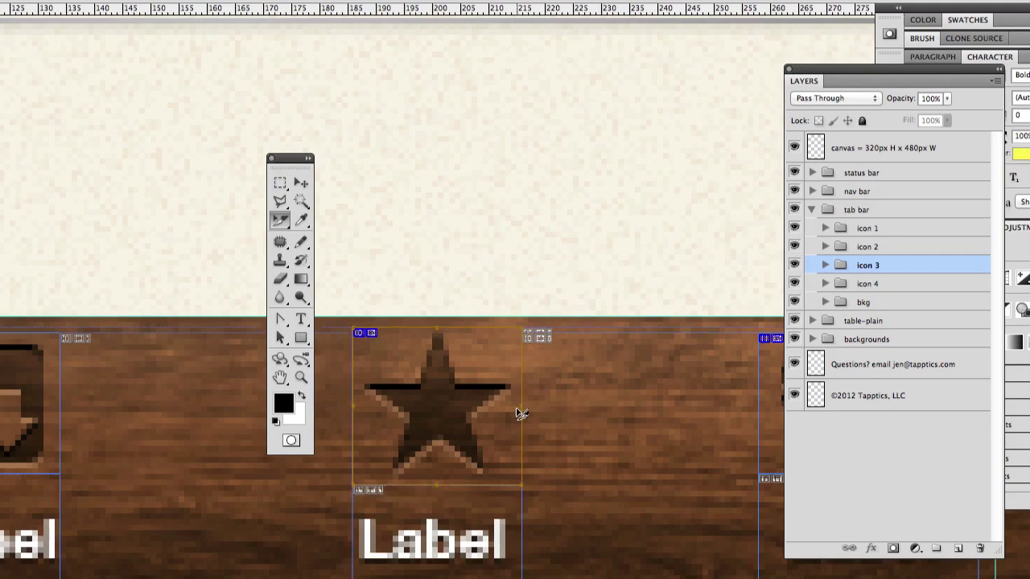
# Nudge the gear slice up and right, then adjust its right and bottom edges.
pyautogui.hscroll(5, 538, 413)
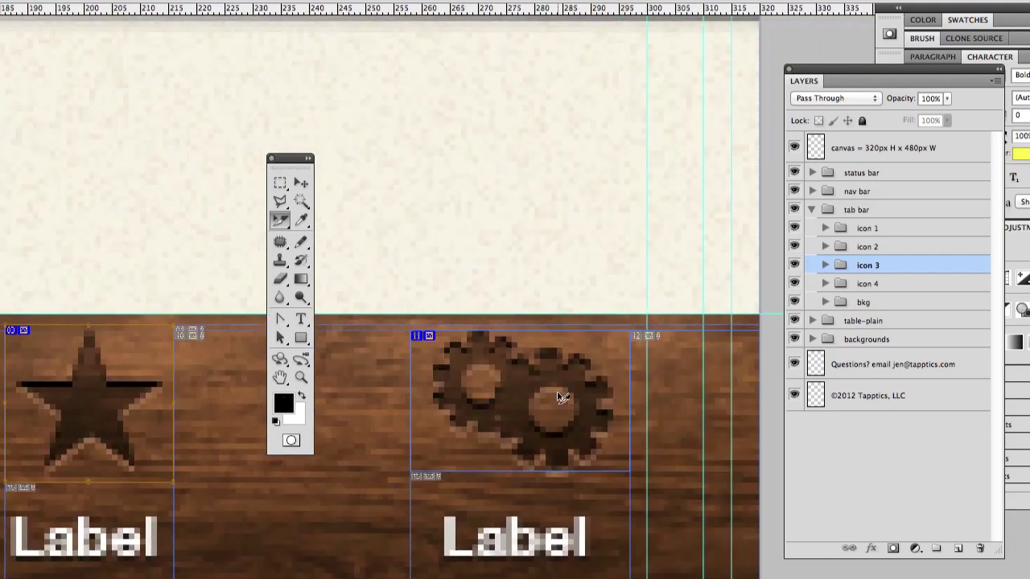
pyautogui.press('Up')
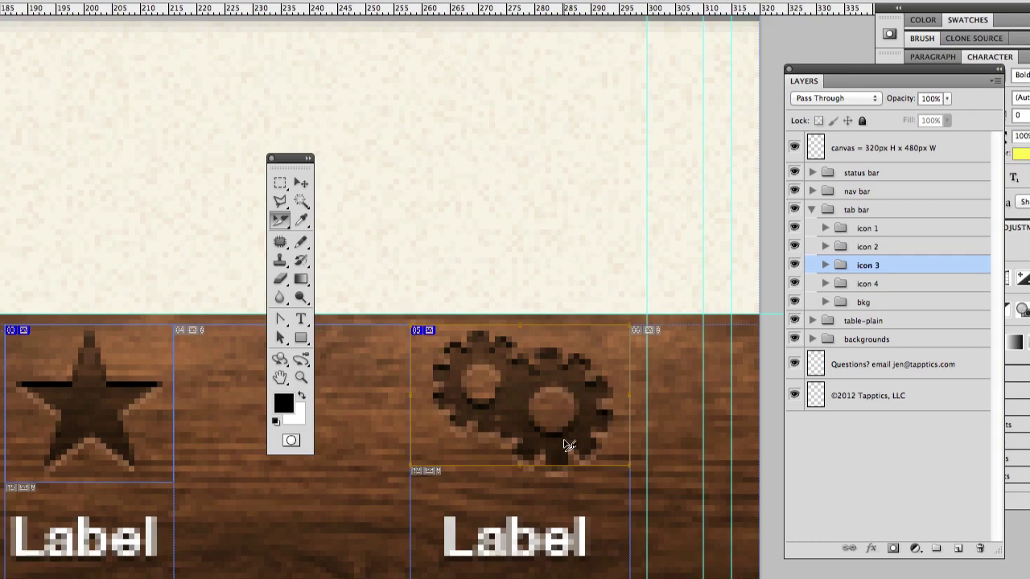
pyautogui.press('Right')
pyautogui.press('Right')
pyautogui.press('Right')
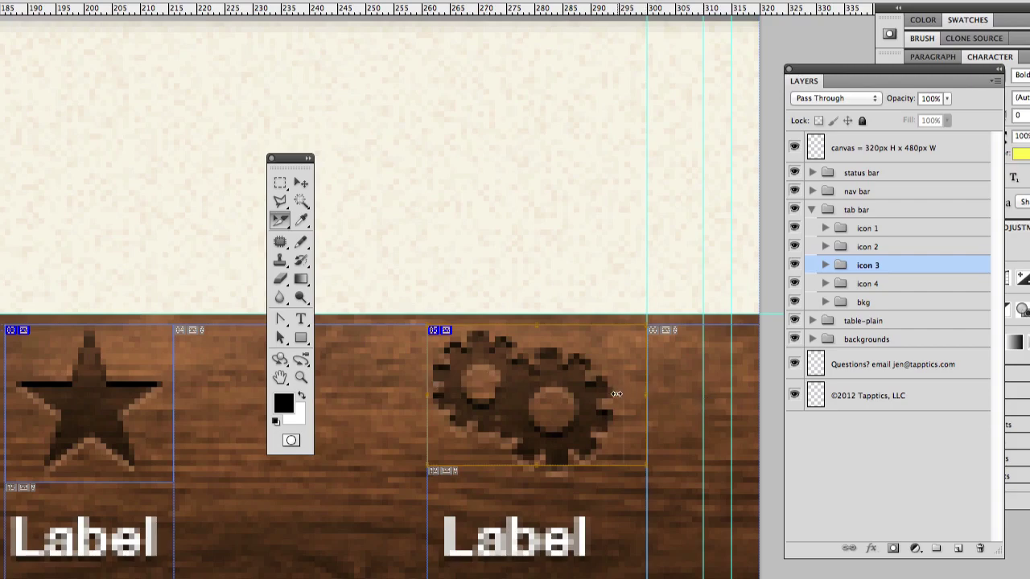
pyautogui.moveTo(616, 393); pyautogui.dragTo(621, 398)
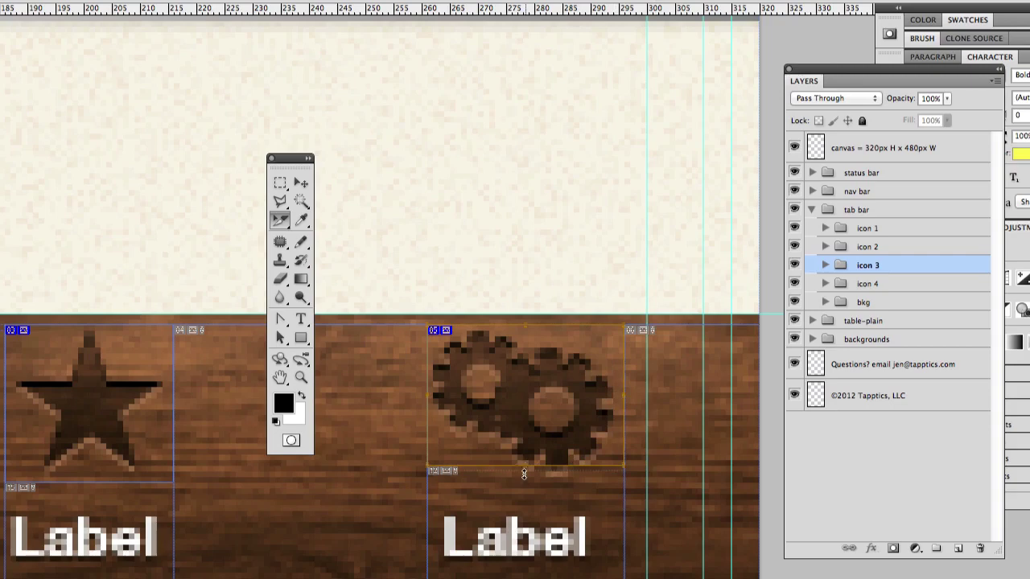
pyautogui.moveTo(524, 478); pyautogui.dragTo(523, 483)
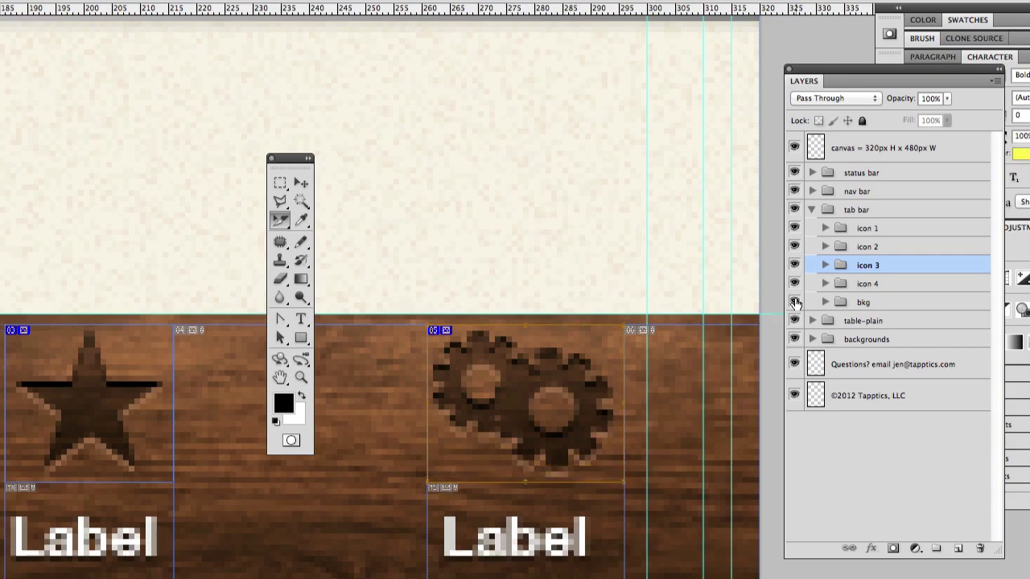
# Hide the bkg, table-plain and backgrounds layers and save the selected slices as PNG-24 images only.
pyautogui.moveTo(794, 303); pyautogui.dragTo(794, 339)
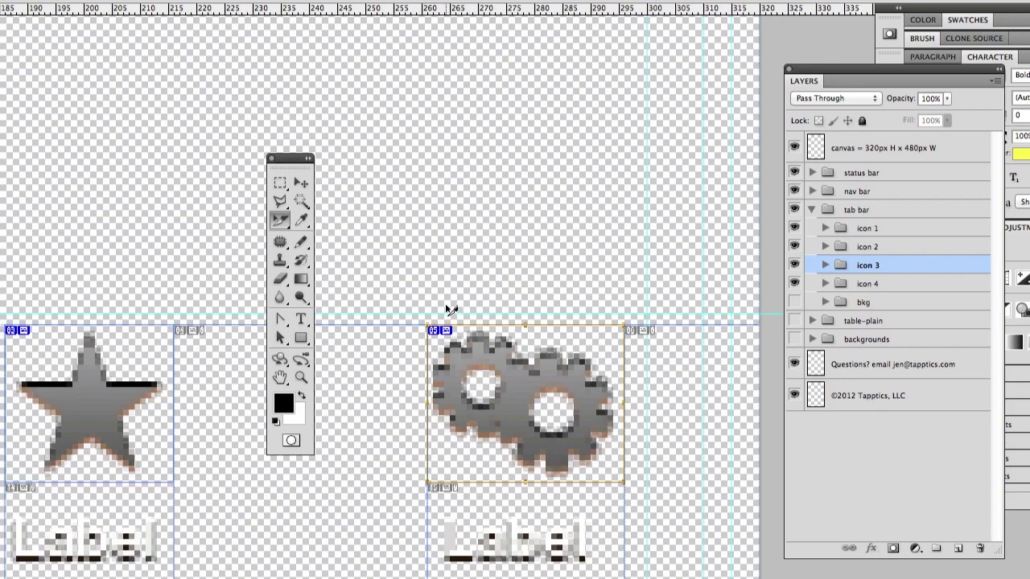
pyautogui.press('alt+shift+super+s')
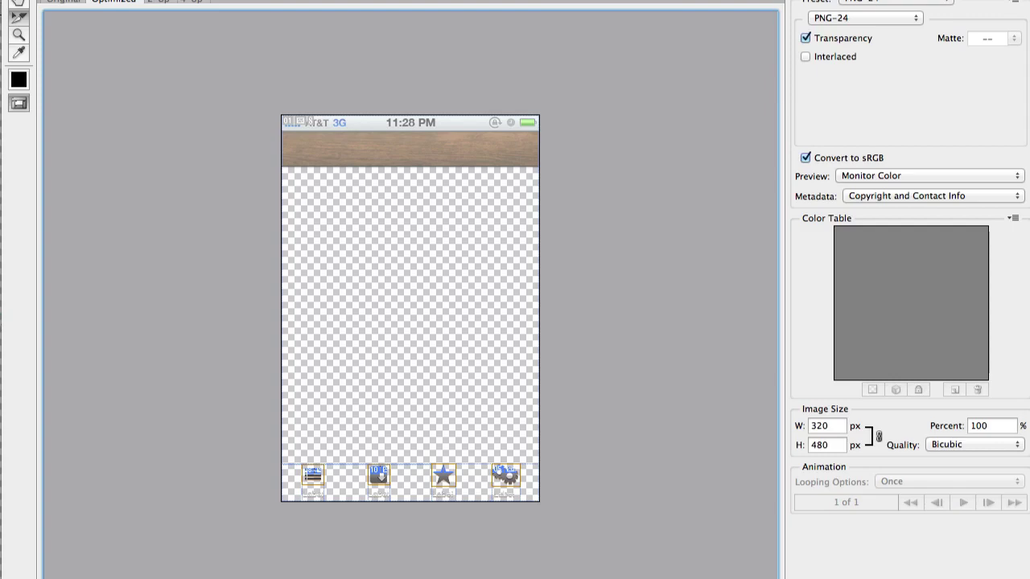
pyautogui.press('Return')
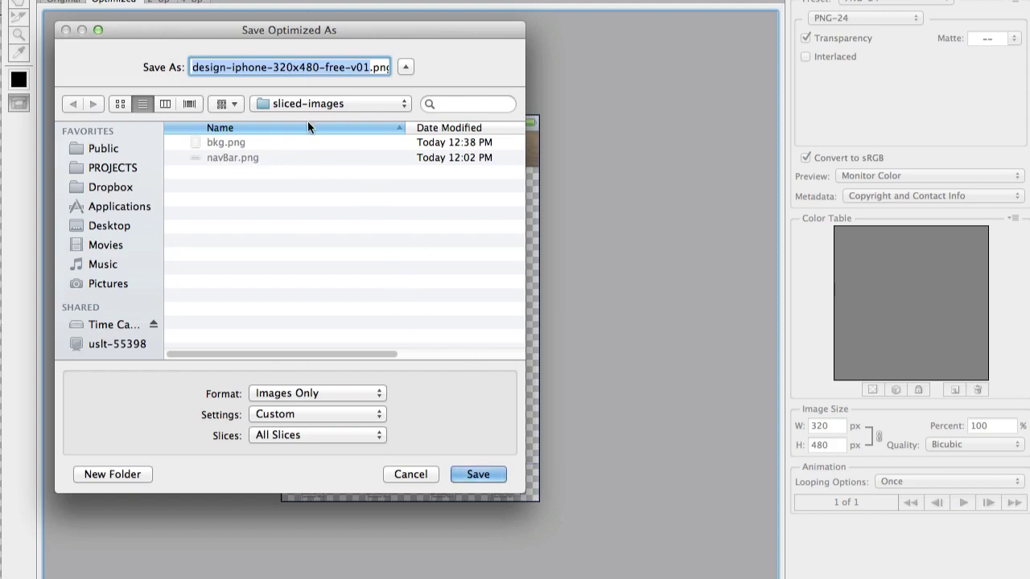
pyautogui.click(293, 393)
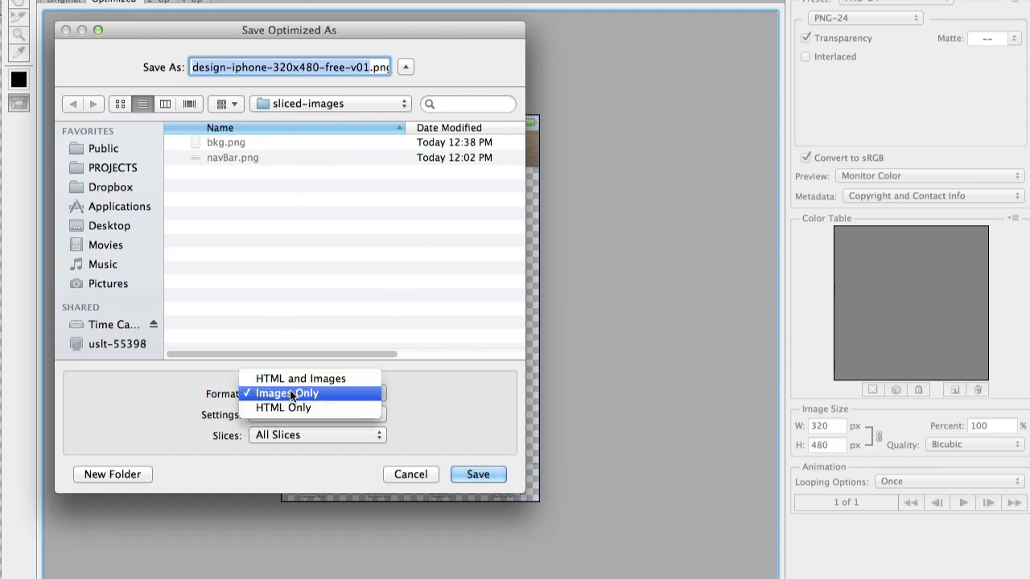
pyautogui.click(291, 395)
pyautogui.click(294, 436)
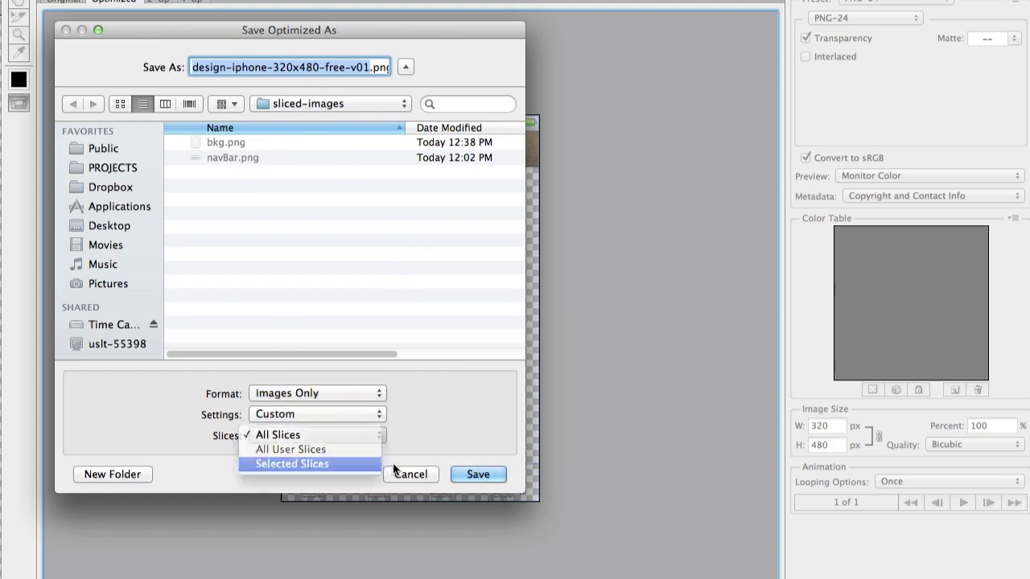
pyautogui.click(362, 465)
pyautogui.click(463, 480)
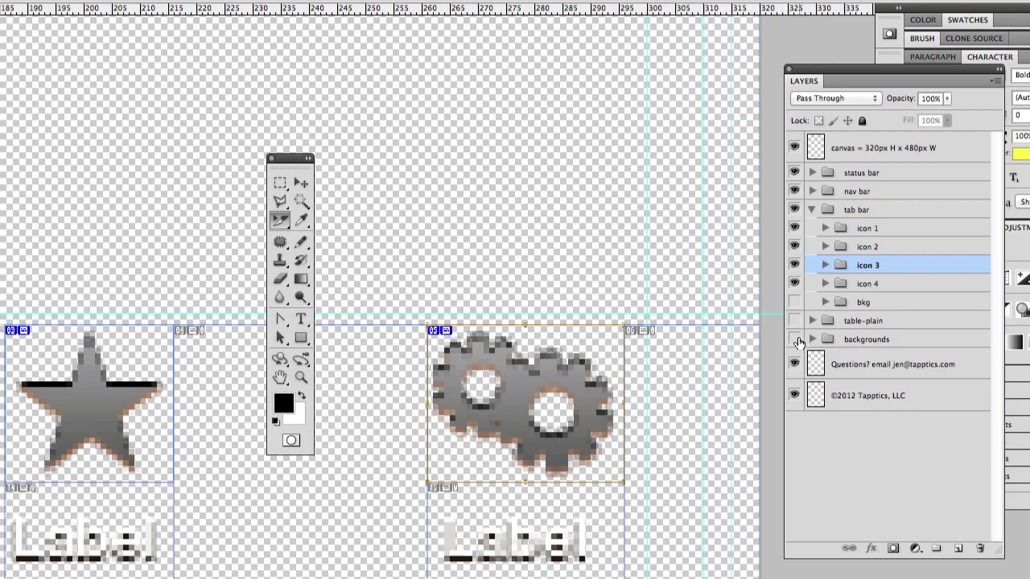
# Show the bkg, table-plain and backgrounds layers again, zoom out, and hide extras with Cmd+H.
pyautogui.moveTo(799, 343); pyautogui.dragTo(798, 312)
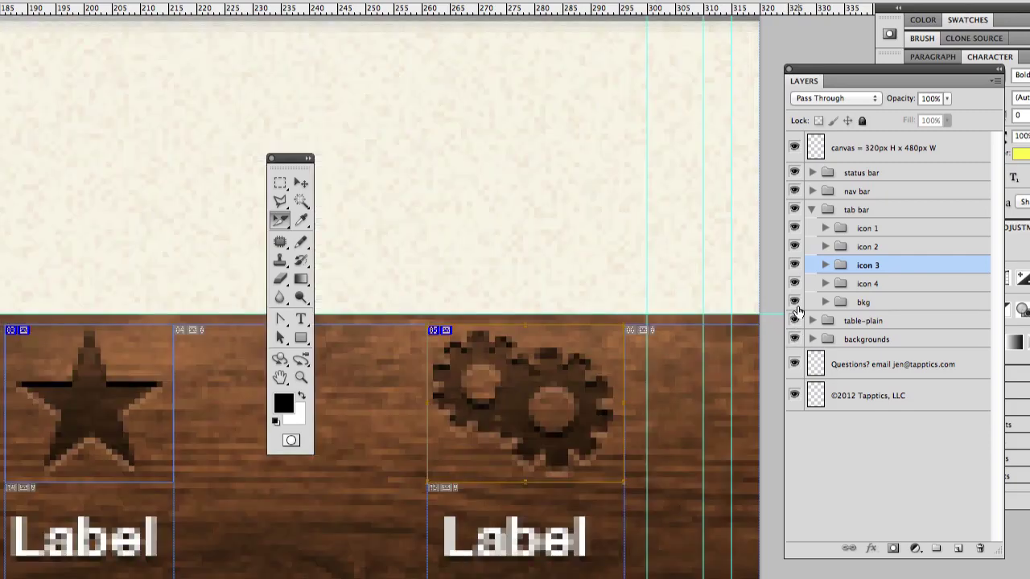
pyautogui.press('super+minus')
pyautogui.press('super+minus')
pyautogui.press('super+minus')
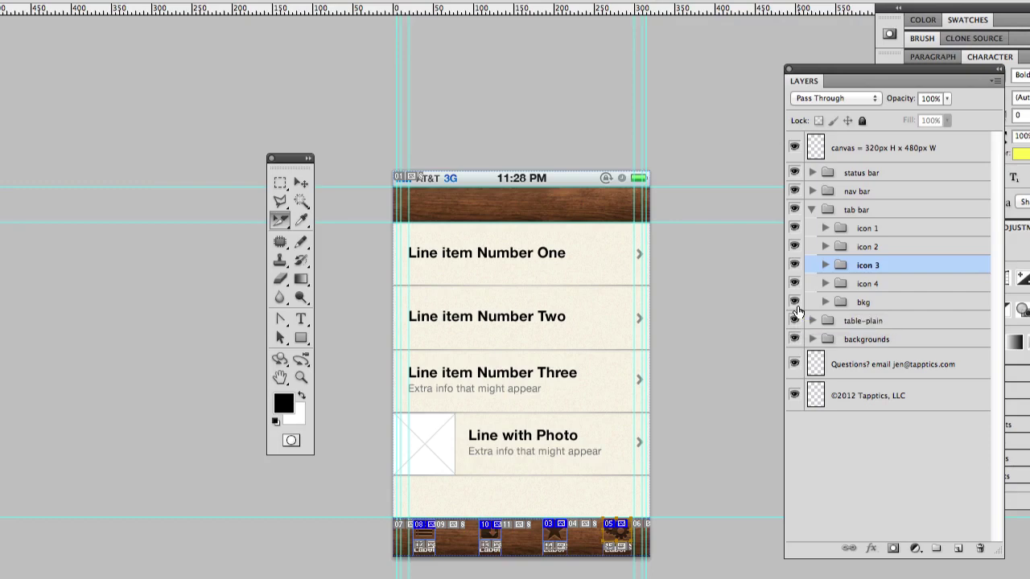
pyautogui.press('super+h')
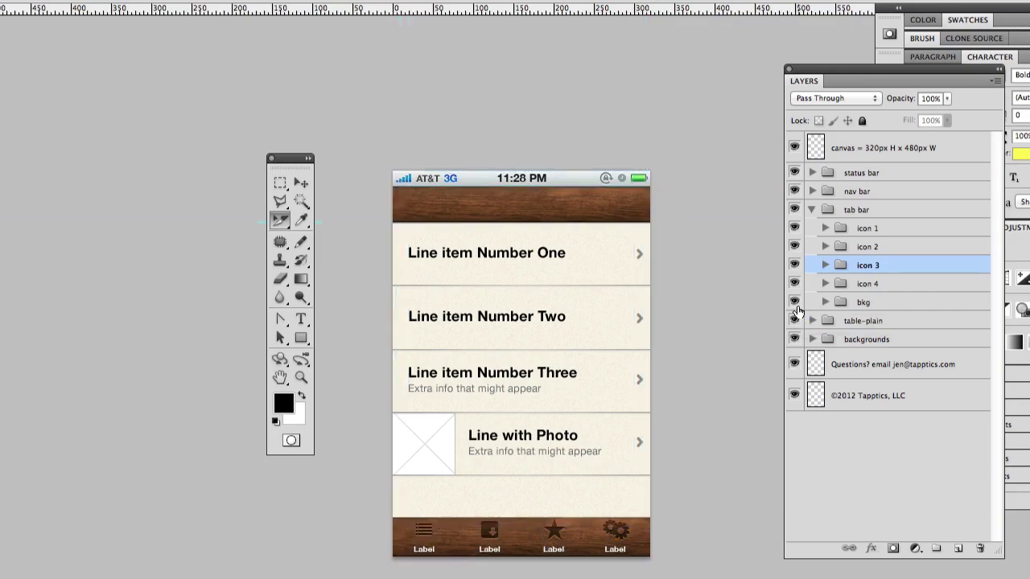